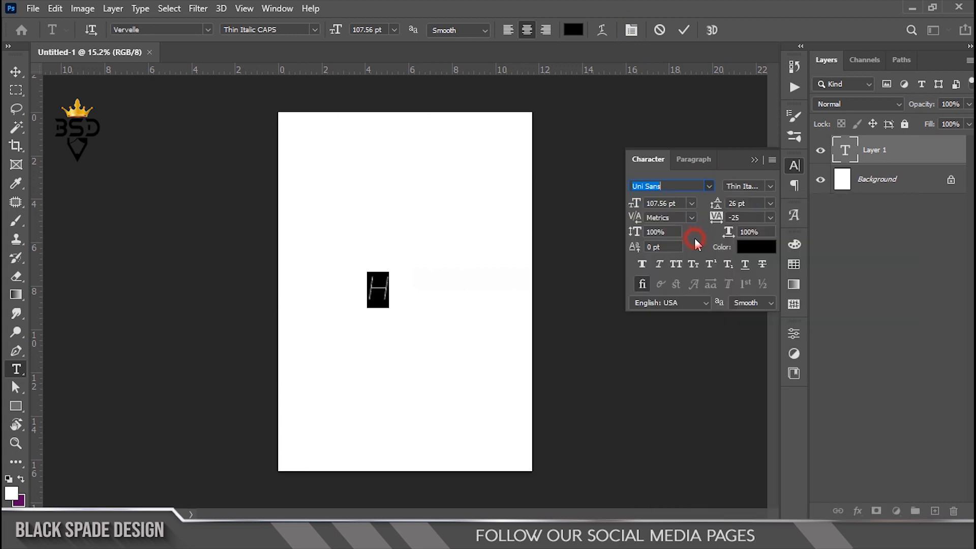
- Format the letter H in Uni Sans Heavy CAPS at 257 pt with tracking 0 and commit the text
left_click(769, 187)
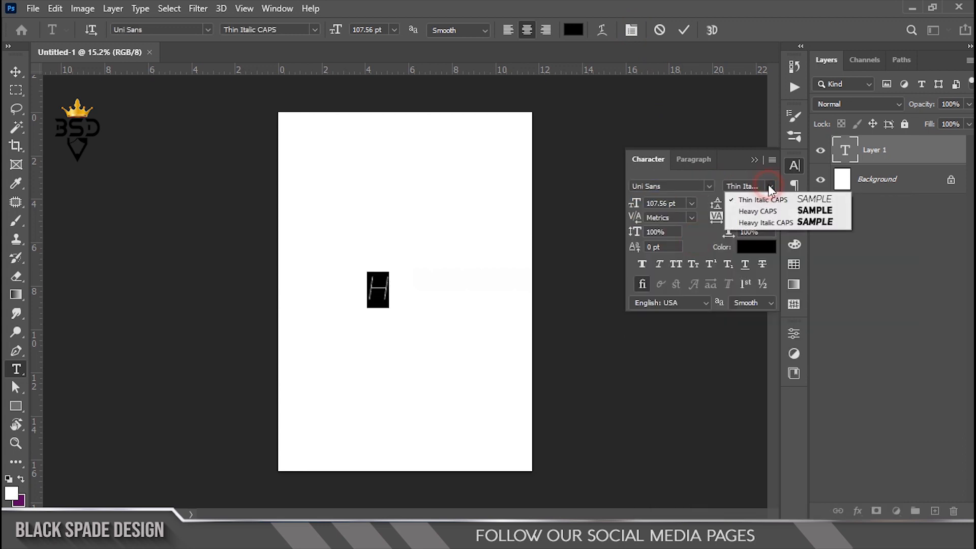
left_click(747, 211)
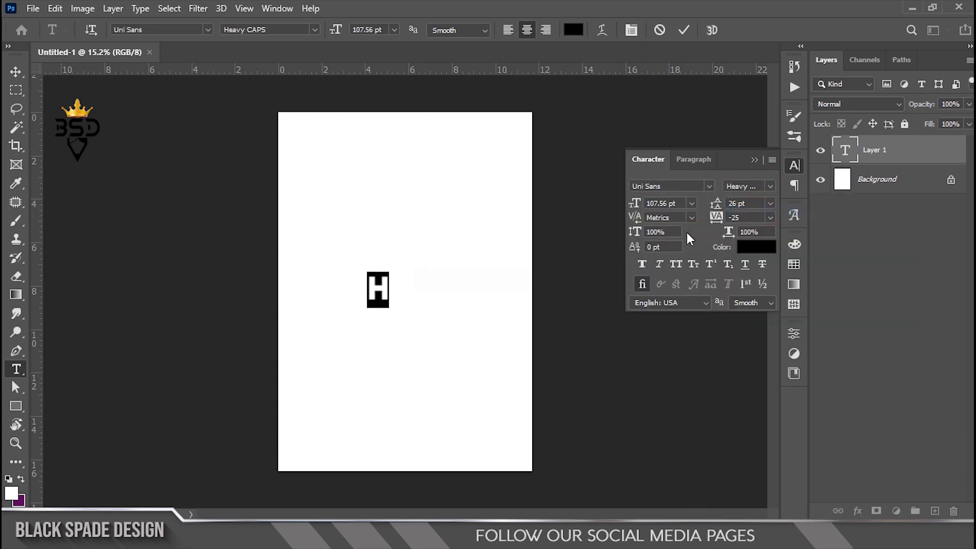
left_click(771, 217)
left_click(746, 302)
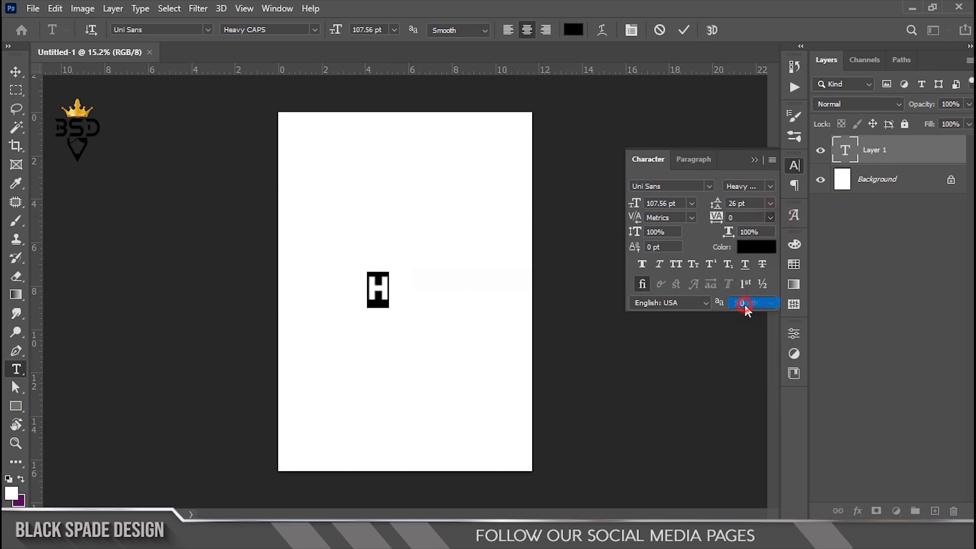
left_click_drag(633, 206, 740, 217)
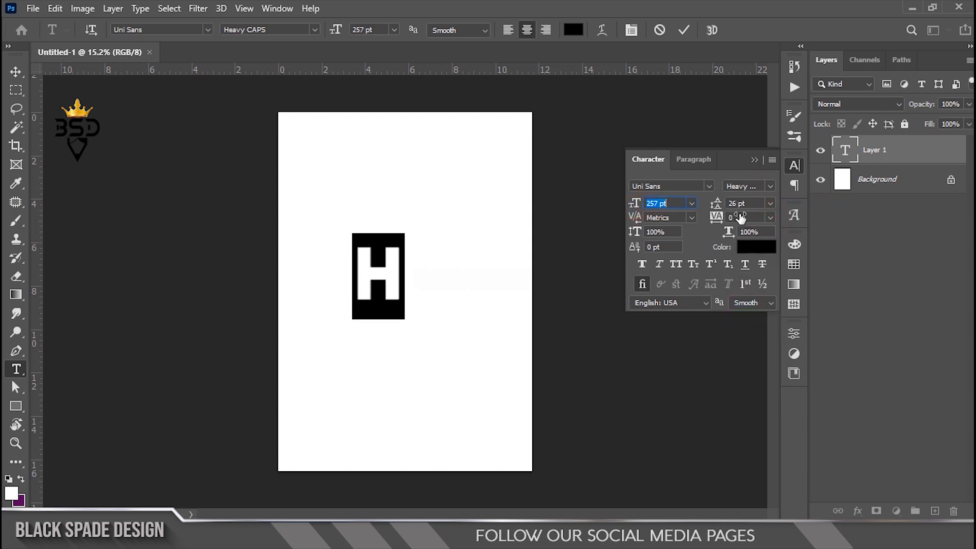
left_click(683, 29)
- Duplicate the H text layer beside the original and change the copy's text to the letter O
scroll(395, 288, "up", 1)
key("v")
left_click_drag(397, 279, 423, 278)
scroll(343, 277, "up", 1)
key("t")
left_click(414, 274)
key("ctrl+a")
type("o")
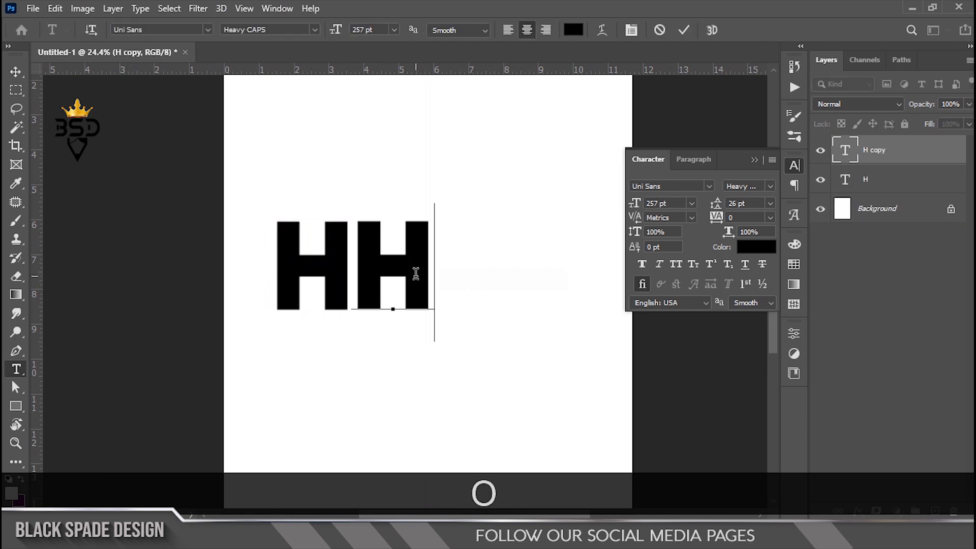
left_click(684, 30)
- Duplicate the O text layer to its right and change the copy's text to the letter L
key("v")
left_click_drag(418, 267, 493, 276)
key("t")
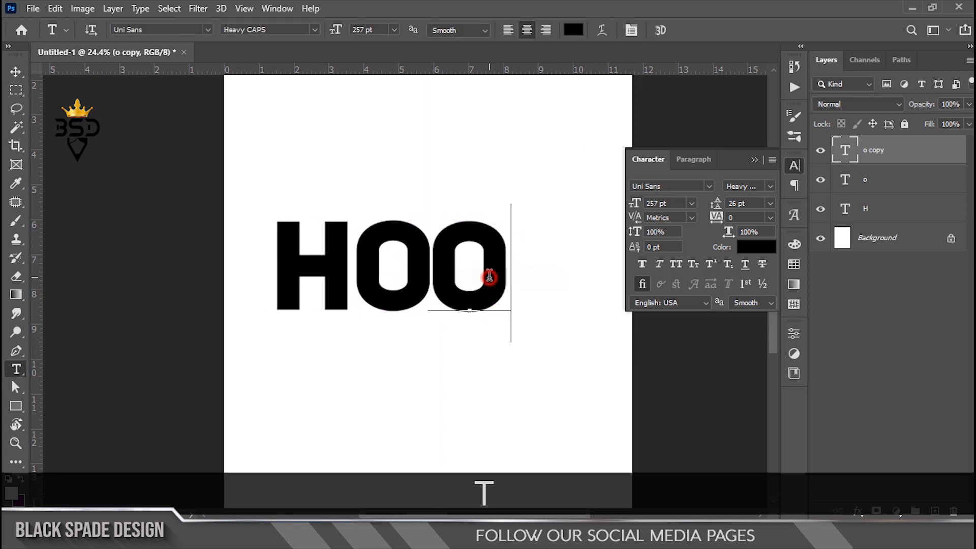
left_click(490, 276)
key("ctrl+a")
type("l")
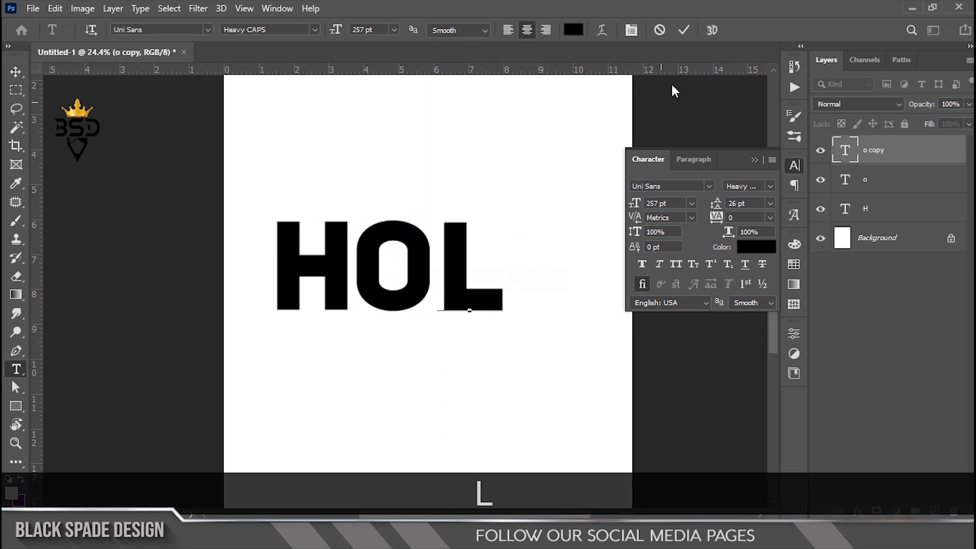
left_click(683, 30)
- Duplicate the L text layer to its right and change the copy's text to the letter I
key("v")
left_click_drag(459, 290, 535, 279)
key("t")
left_click(535, 278)
key("ctrl+a")
type("i")
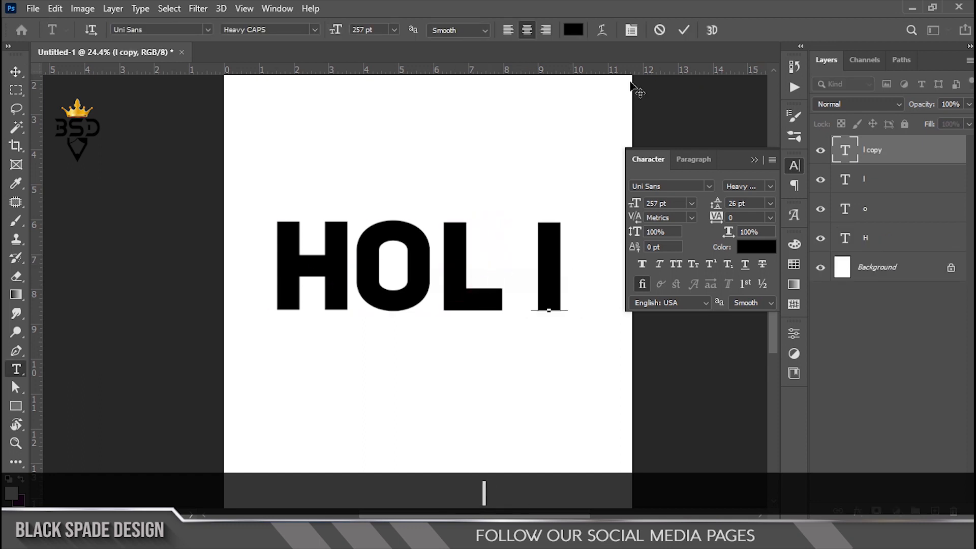
left_click(684, 30)
- Move the letter I closer to the L to close the gap, and collapse the character settings
key("v")
scroll(539, 262, "up", 1)
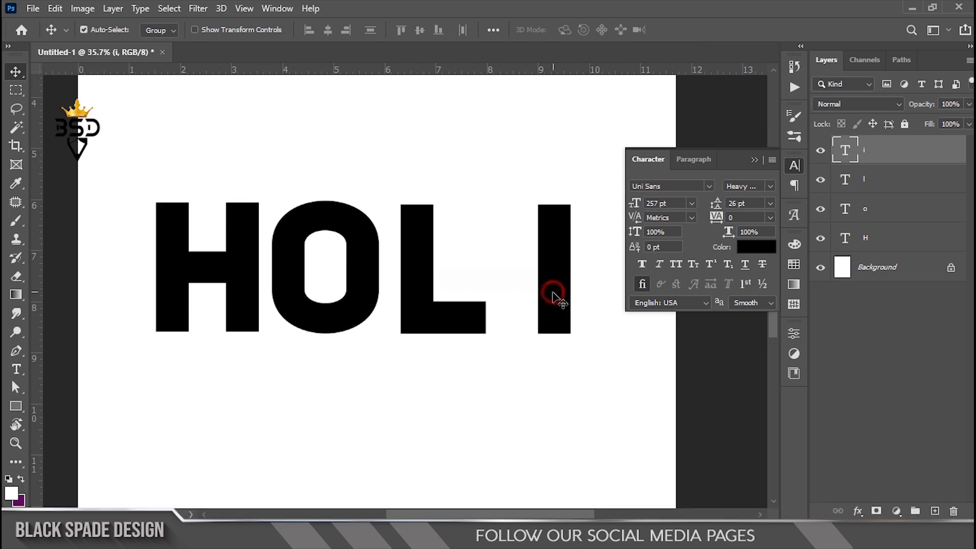
left_click_drag(553, 291, 518, 295)
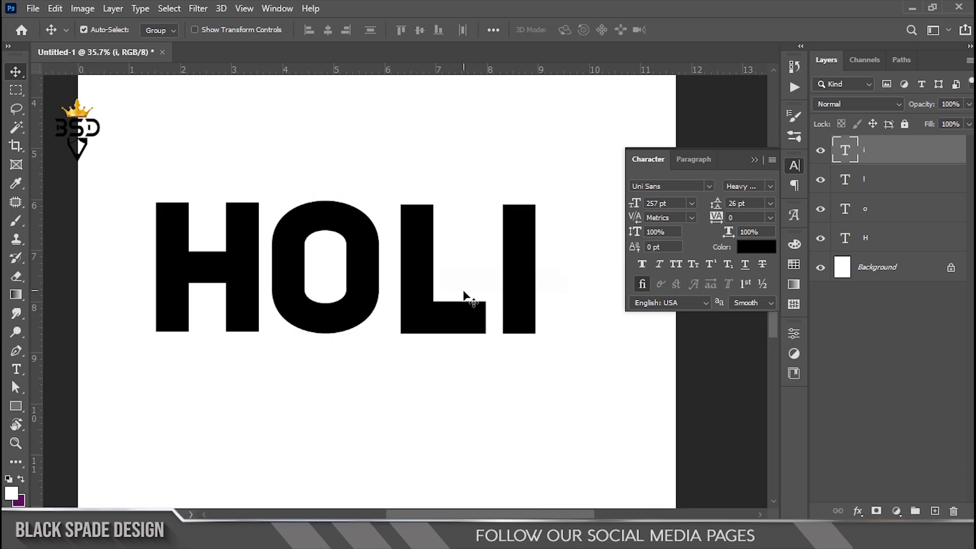
scroll(463, 299, "down", 1)
left_click(754, 160)
- Select the H layer on the canvas and move the letter slightly left, away from the O
scroll(325, 303, "up", 1)
right_click(287, 292)
left_click(294, 294)
left_click_drag(293, 299, 281, 299)
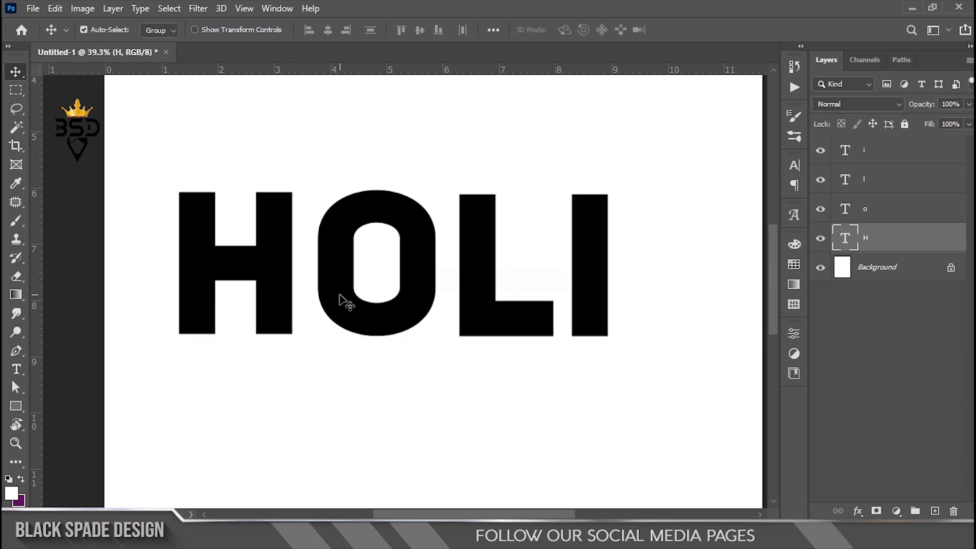
- Nudge the letters O and L to line them up with the H and even out the spacing
scroll(345, 302, "up", 1)
right_click(330, 280)
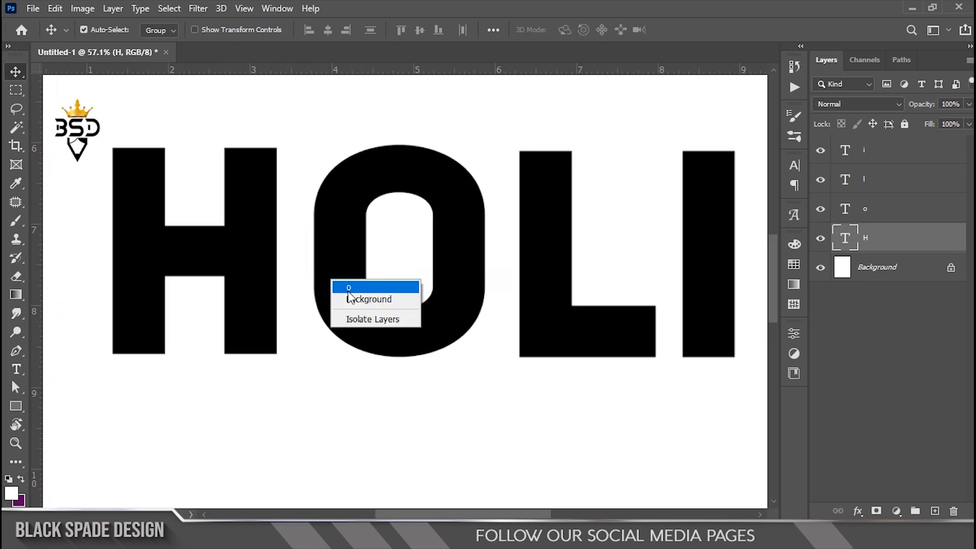
left_click(349, 287)
left_click_drag(340, 314, 335, 309)
scroll(365, 347, "up", 2)
left_click_drag(385, 342, 383, 333)
scroll(450, 338, "down", 1)
left_click_drag(644, 338, 361, 345)
scroll(599, 327, "down", 1)
key("space")
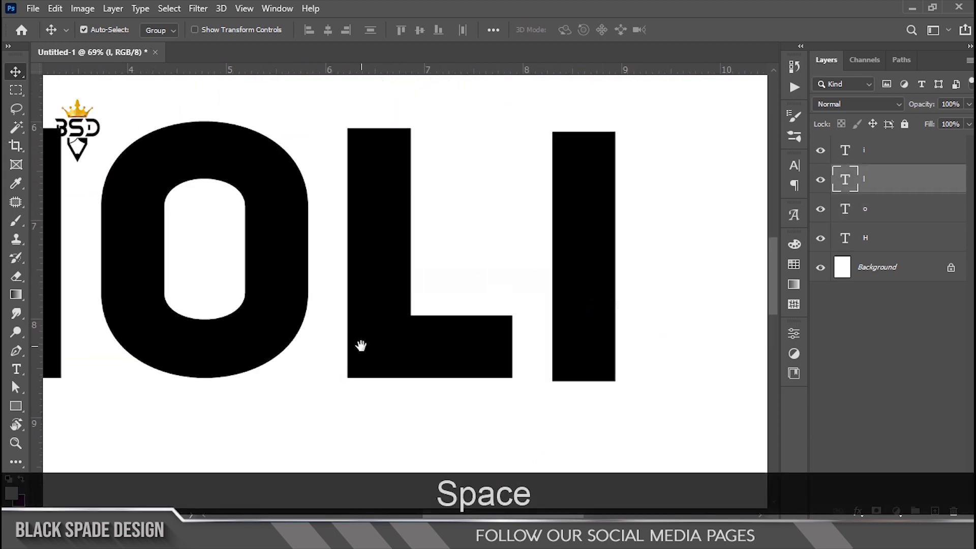
- Select the I layer and nudge the letter into line with the L
right_click(565, 290)
left_click(584, 299)
left_click_drag(579, 330, 582, 333)
scroll(581, 333, "down", 2)
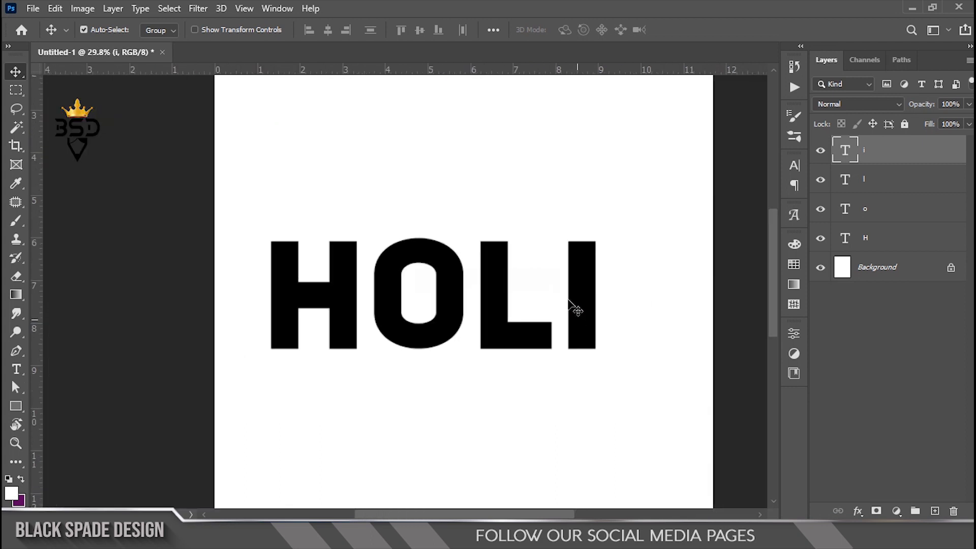
- Add a Gradient Overlay to the H layer using the magenta-to-purple preset from the Purples group
left_click(879, 243)
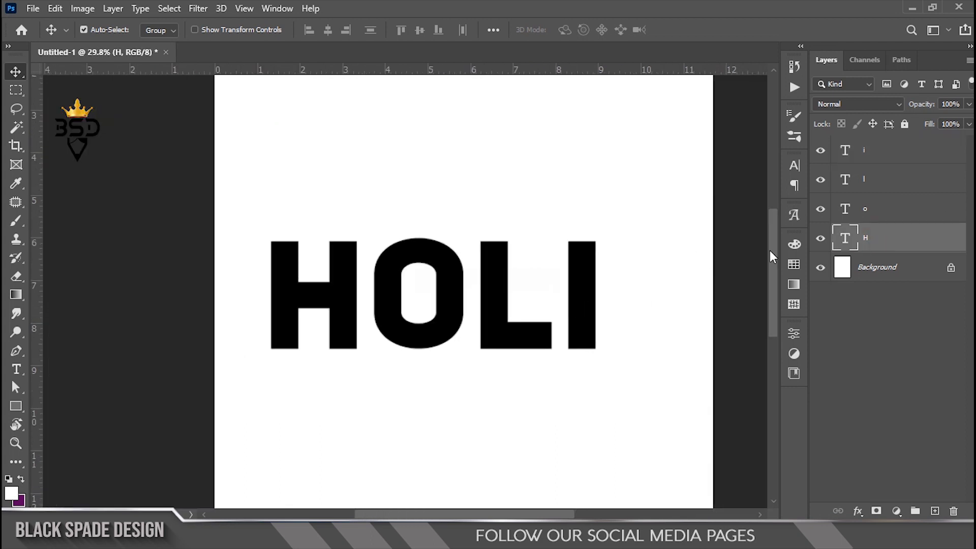
scroll(534, 269, "down", 1)
scroll(388, 299, "up", 1)
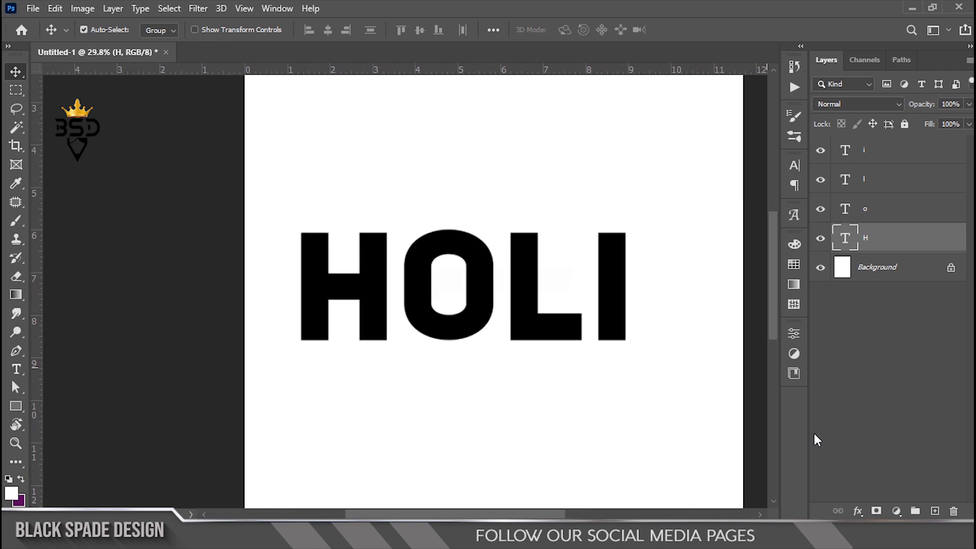
left_click(858, 511)
left_click(877, 459)
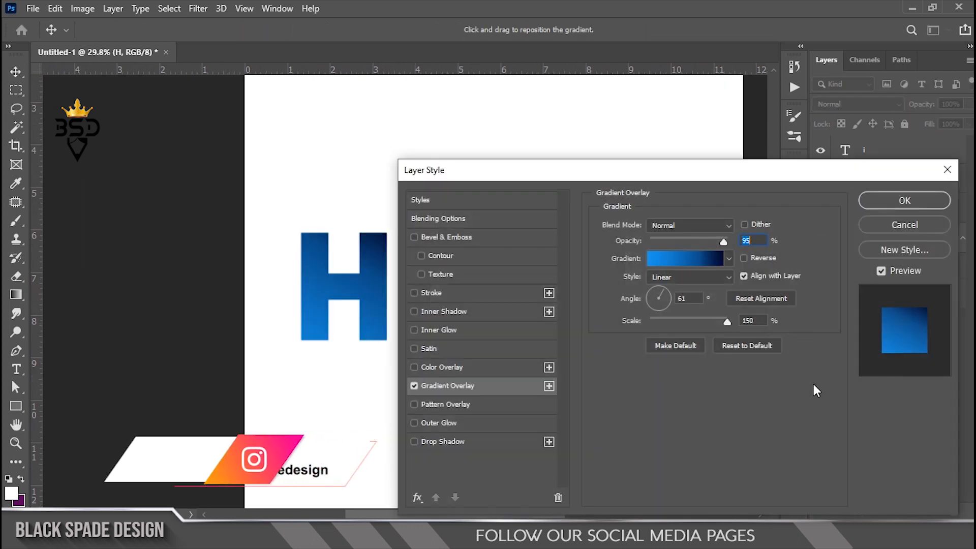
left_click(728, 258)
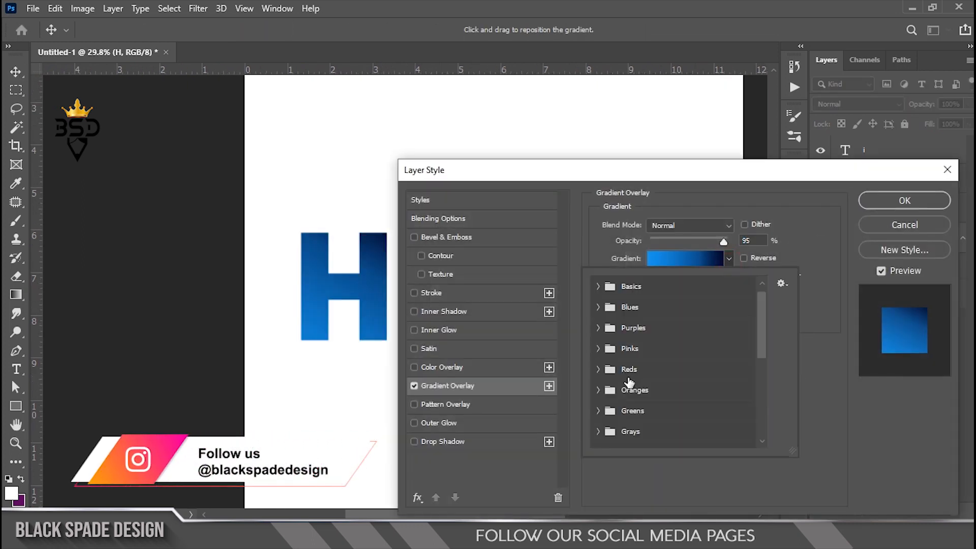
scroll(630, 382, "down", 1)
left_click(598, 317)
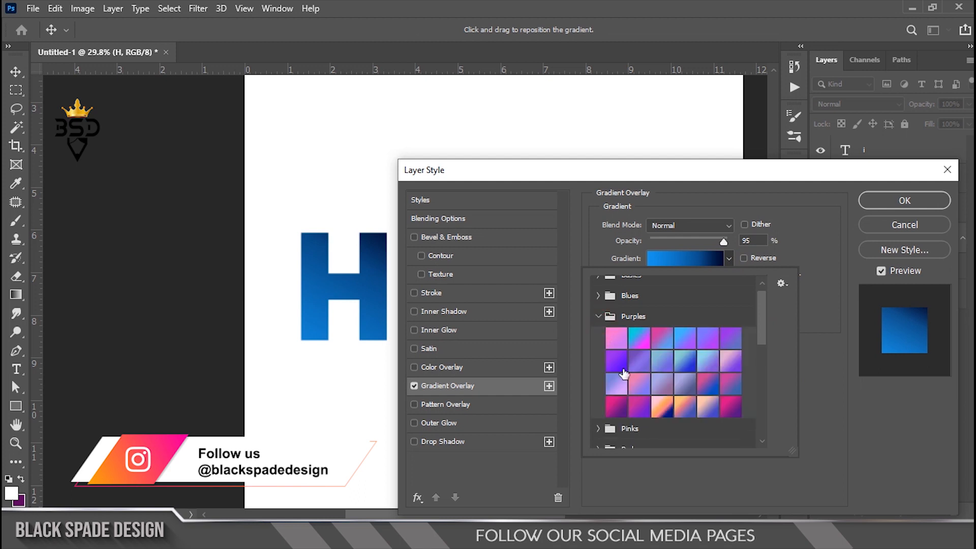
left_click(614, 407)
- Set the H's gradient overlay opacity to 100% and apply the layer style
left_click_drag(605, 169, 650, 223)
left_click_drag(773, 291, 797, 291)
double_click(797, 291)
left_click(926, 250)
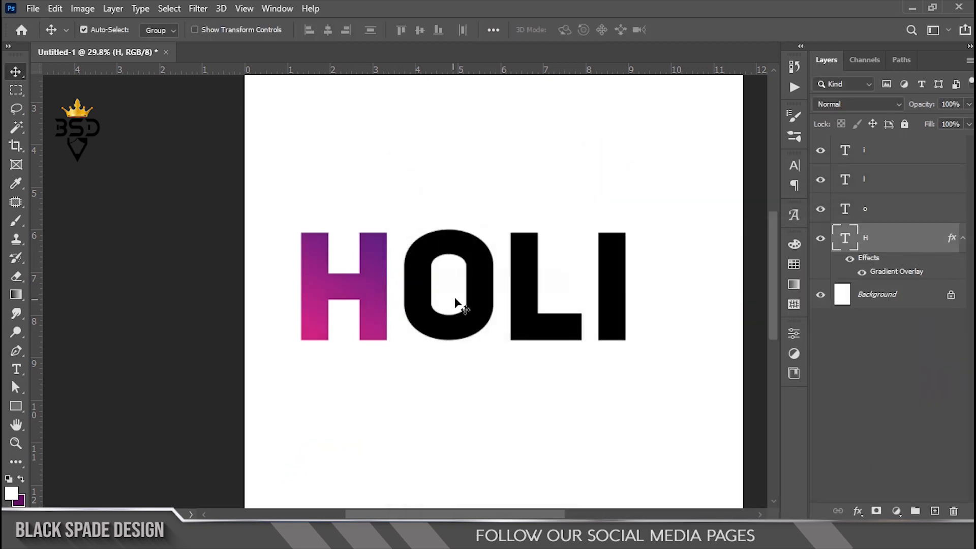
- Add a Gradient Overlay to the O layer using the yellow-to-orange preset below the Adoralyna Metal Gradients group
left_click(472, 287)
left_click(857, 510)
left_click(919, 466)
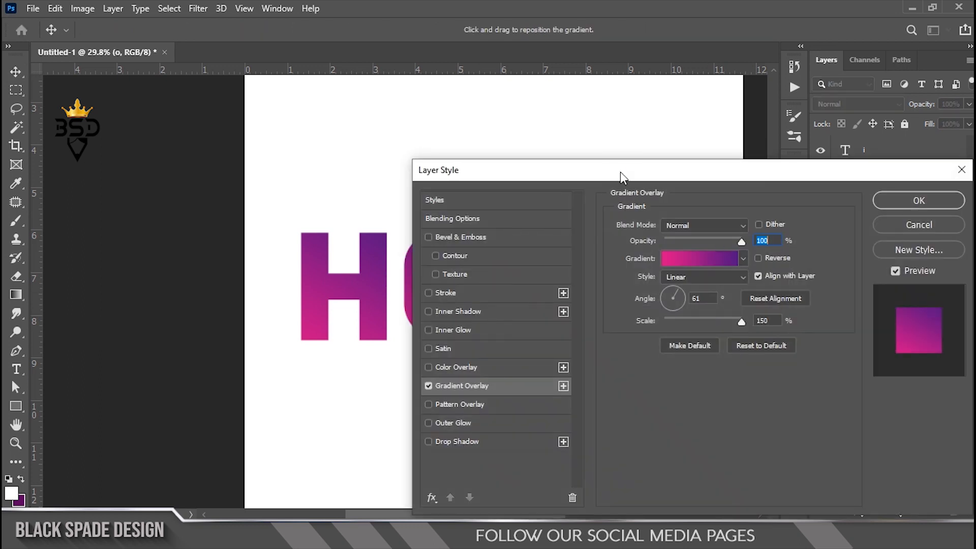
left_click_drag(621, 178, 728, 126)
left_click(850, 206)
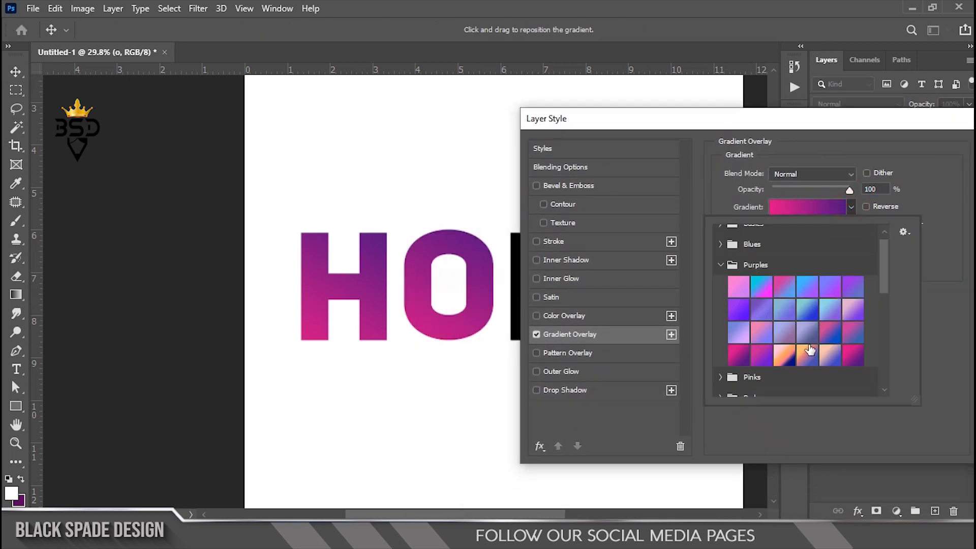
scroll(810, 350, "down", 10)
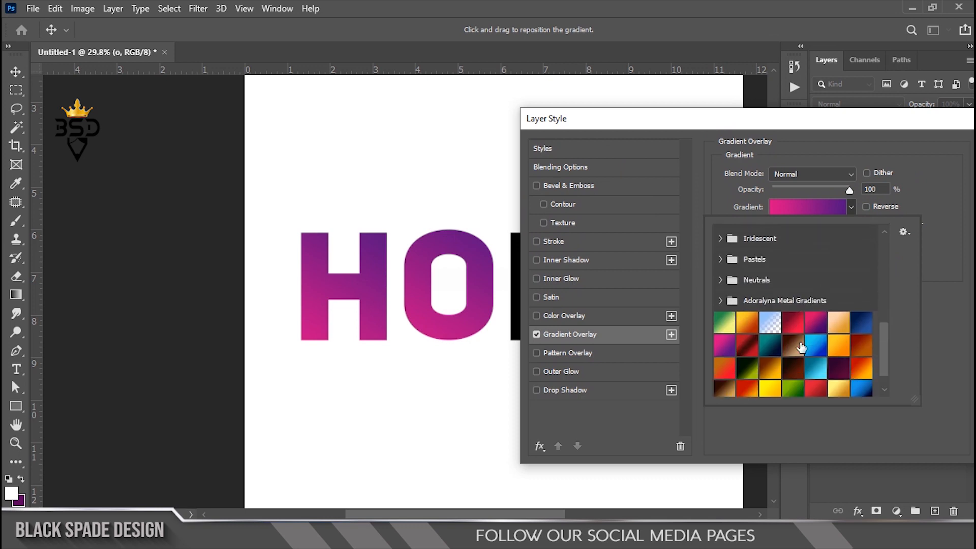
scroll(802, 348, "down", 1)
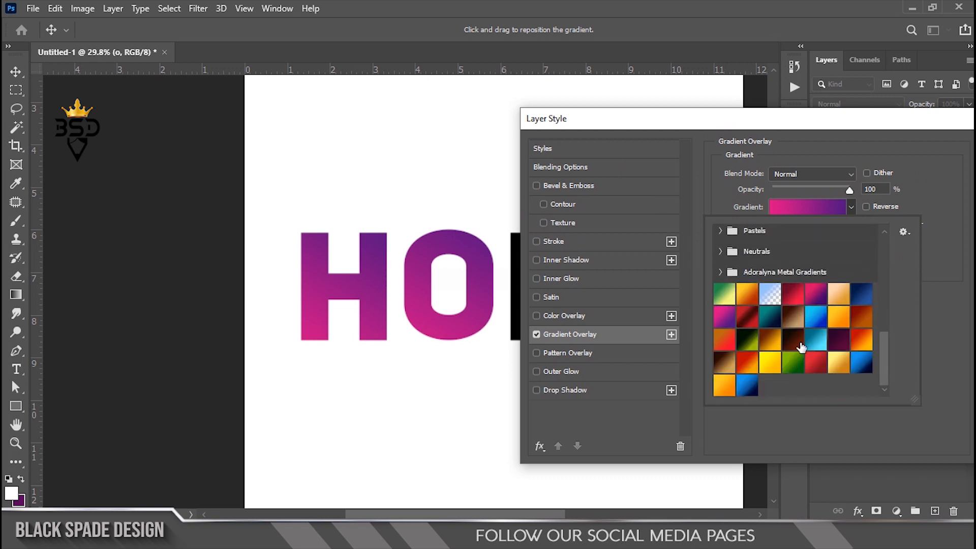
left_click(725, 387)
left_click_drag(911, 134, 796, 150)
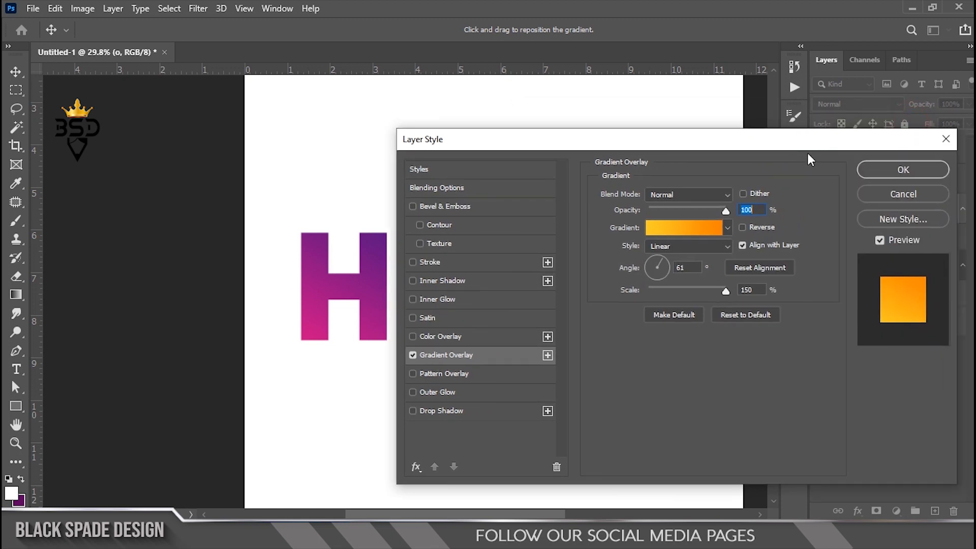
left_click(878, 167)
- Add a Gradient Overlay to the L layer using the last preset, blue to dark navy
left_click(866, 186)
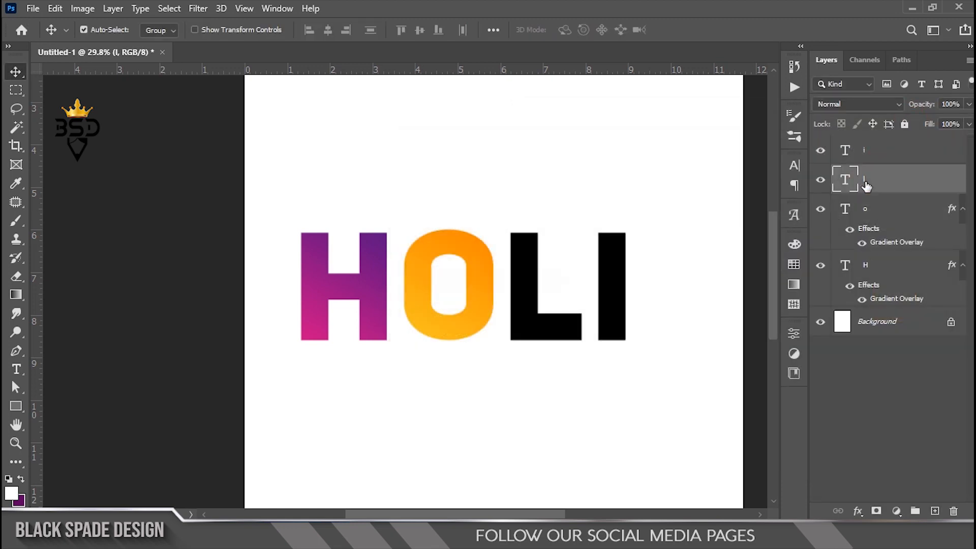
left_click(858, 510)
left_click(886, 463)
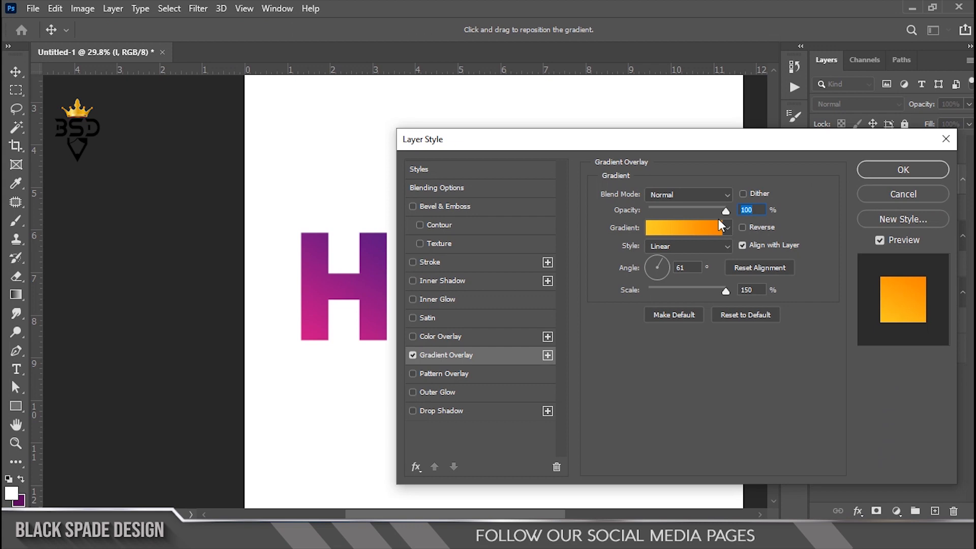
left_click(727, 227)
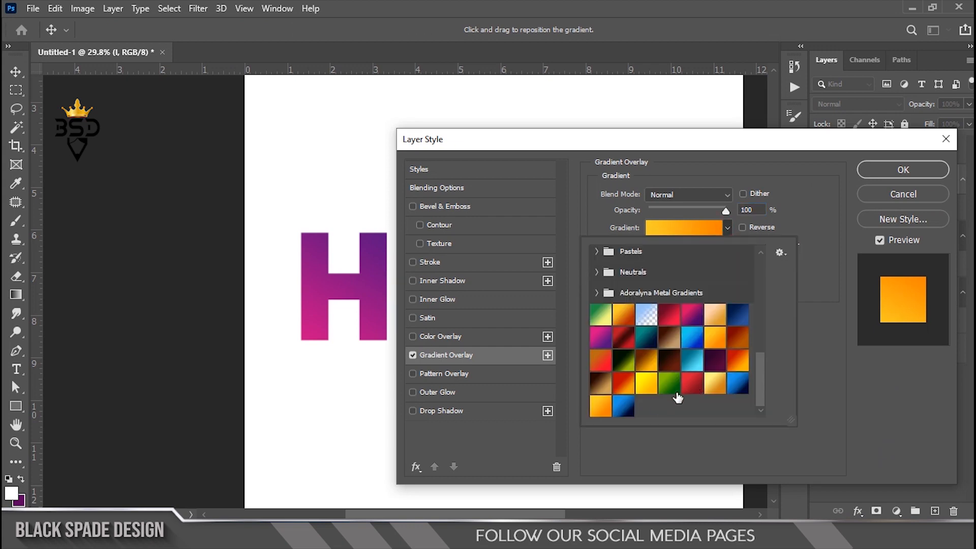
left_click(627, 407)
left_click(816, 199)
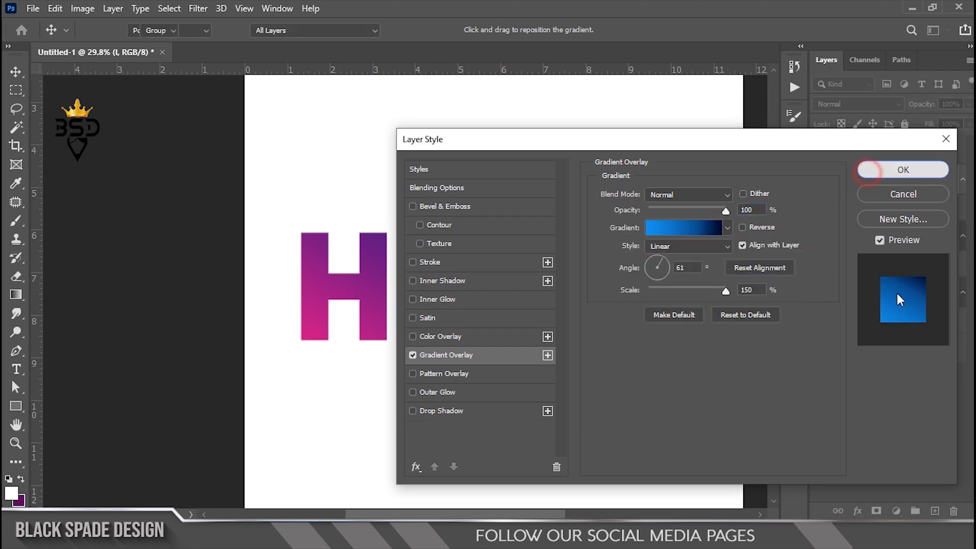
left_click(903, 169)
- Add a Gradient Overlay to the I layer using the peach-to-red preset from the Oranges group
right_click(619, 305)
left_click(630, 299)
left_click(858, 511)
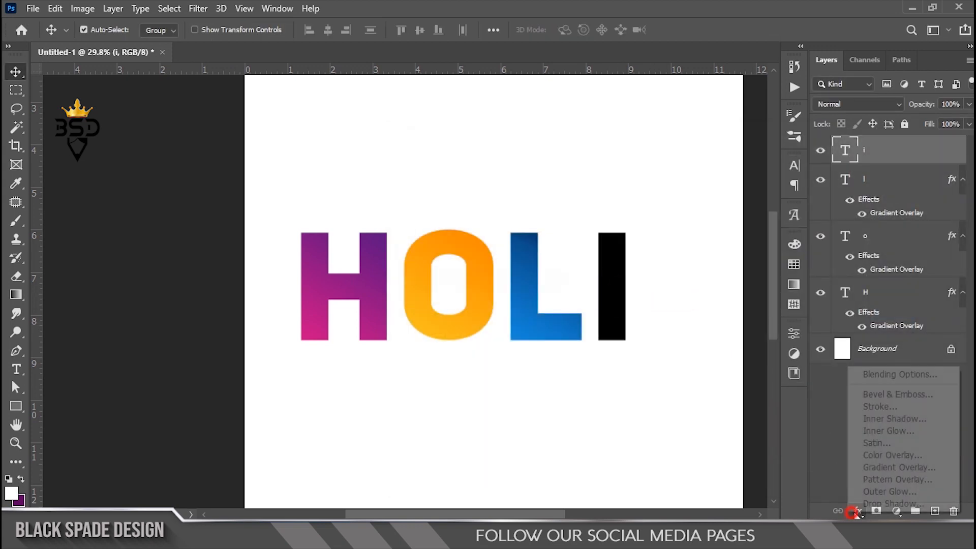
left_click(877, 467)
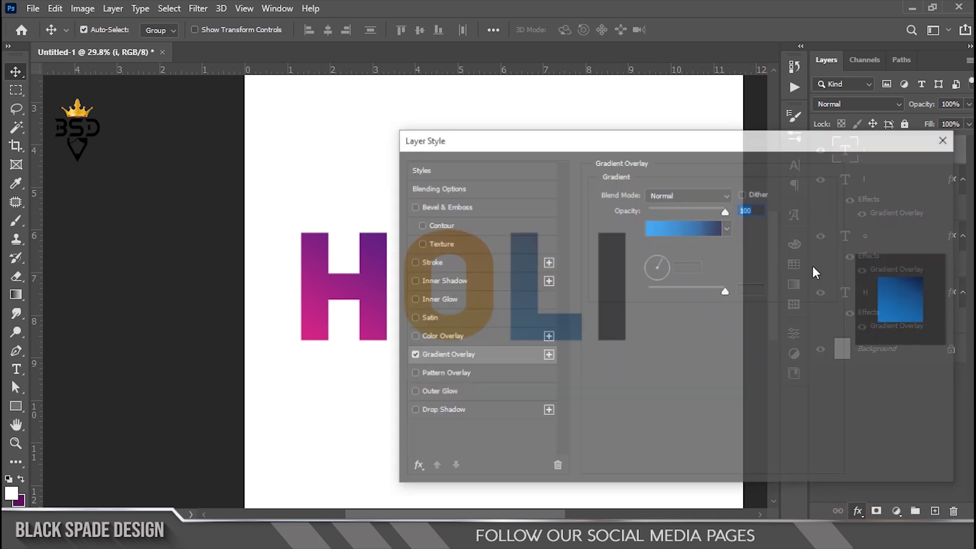
left_click(708, 229)
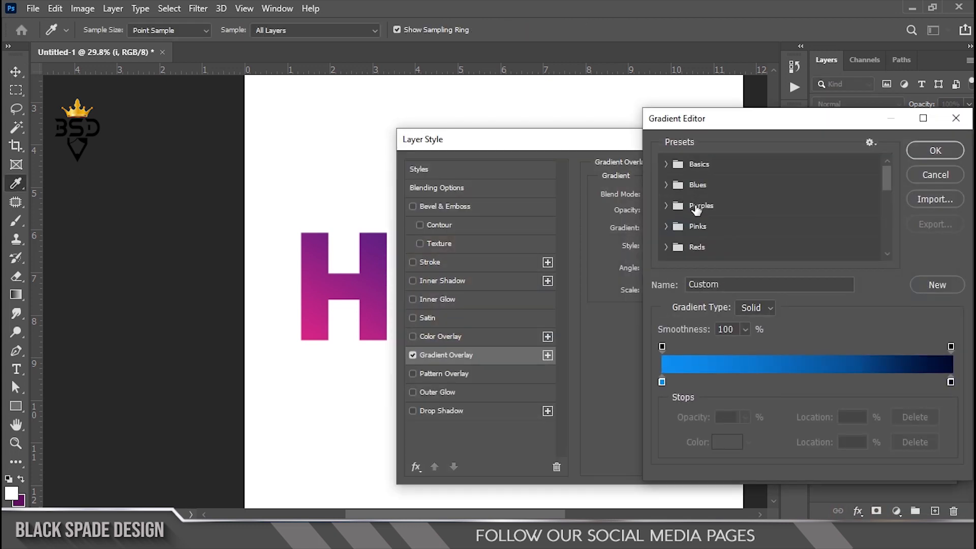
scroll(696, 209, "down", 1)
left_click(681, 245)
scroll(700, 248, "down", 1)
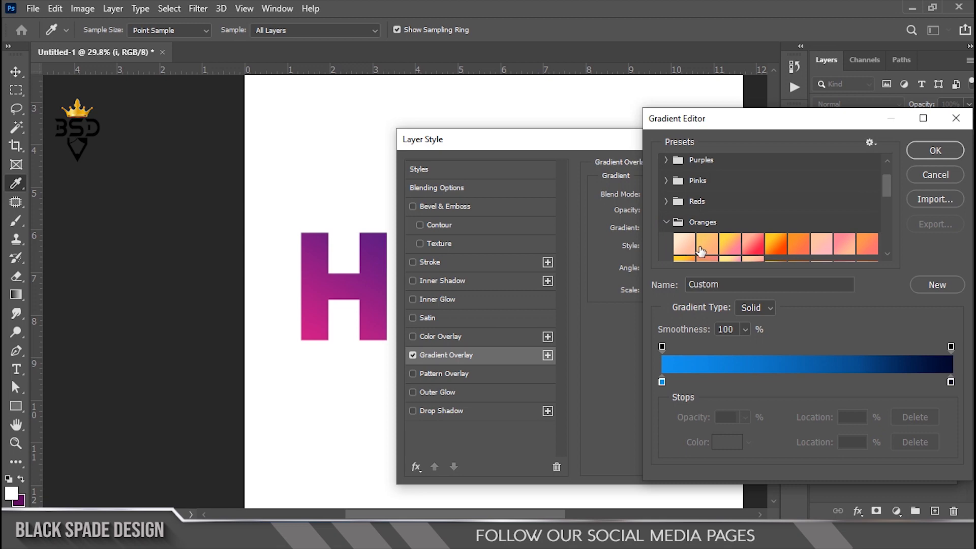
left_click(753, 245)
left_click(914, 155)
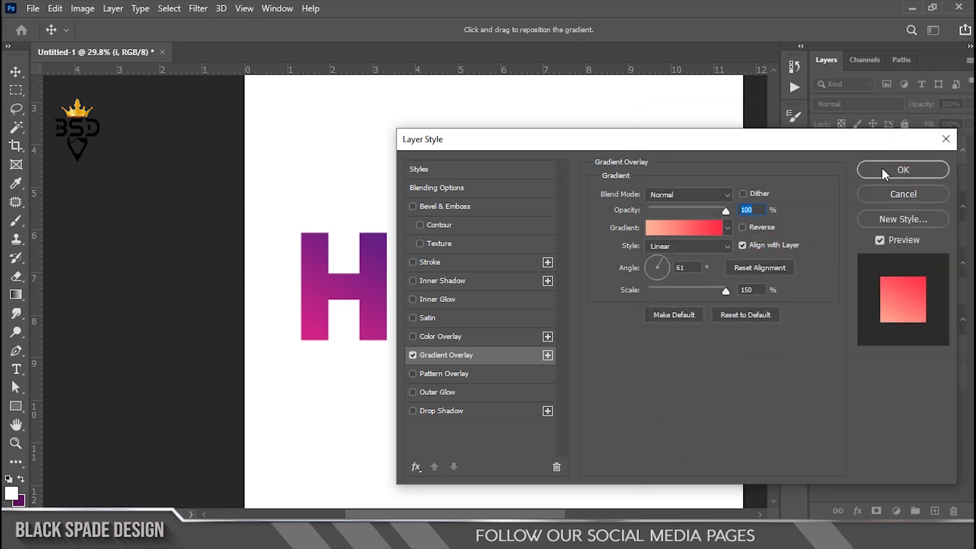
left_click(884, 168)
scroll(489, 305, "down", 2)
scroll(485, 305, "down", 1)
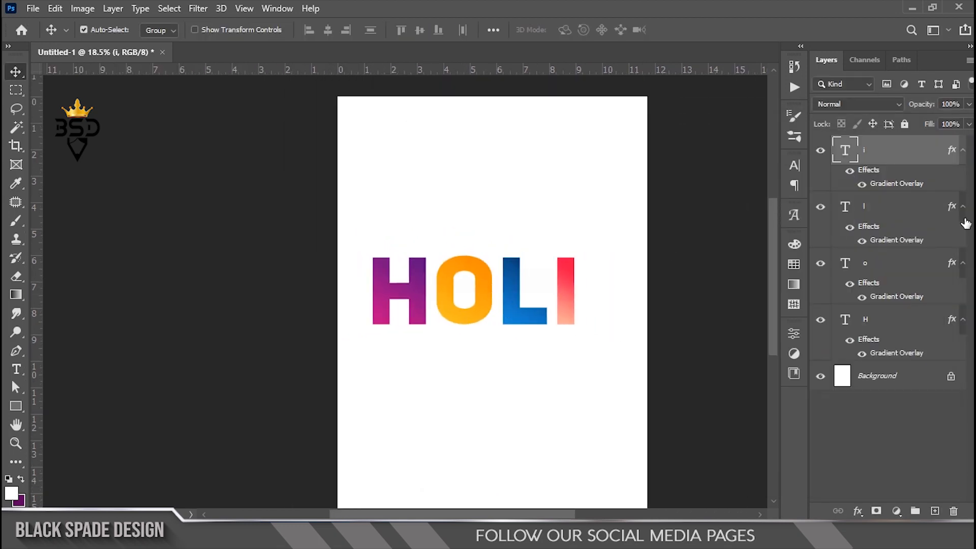
- Select the four letter layers H, O, L and I and scale them together to about 106%
left_click(864, 321, "shift")
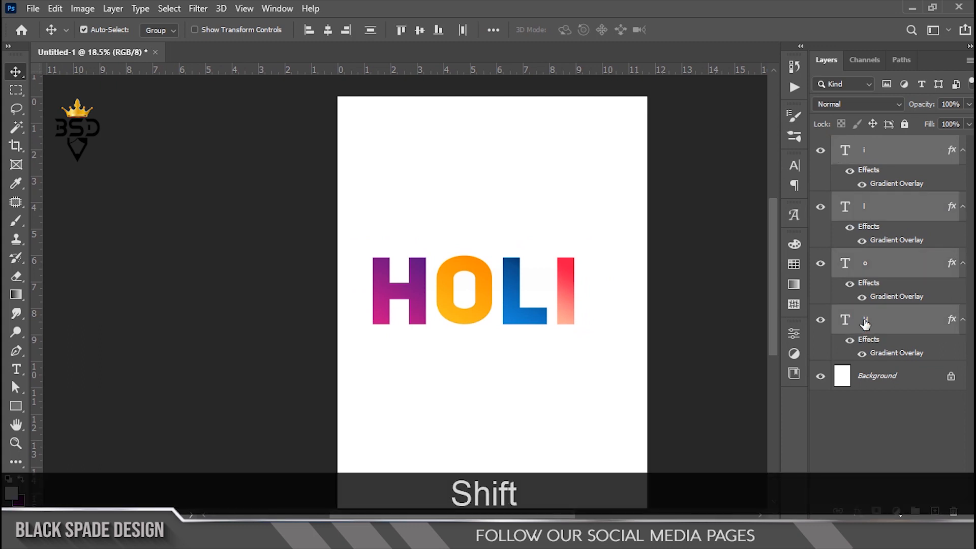
scroll(571, 344, "down", 2)
scroll(447, 315, "up", 4)
left_click_drag(420, 291, 442, 303)
scroll(447, 307, "down", 2)
key("ctrl+t")
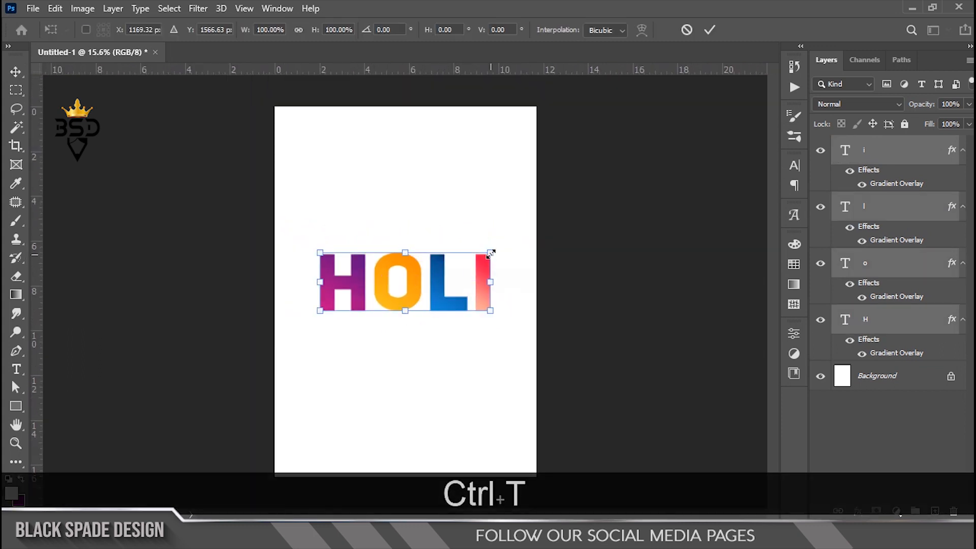
left_click_drag(490, 253, 497, 252)
key("Return")
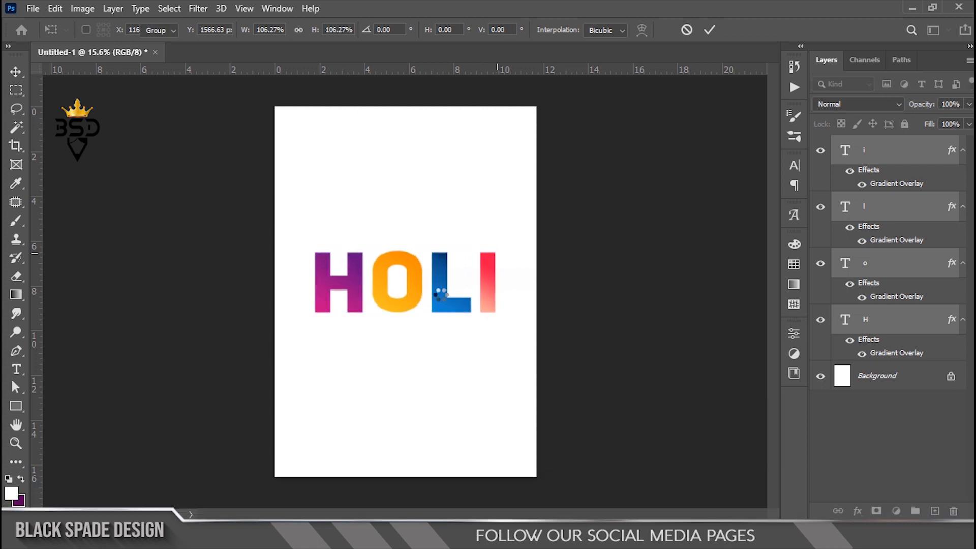
- Convert the four selected letter layers into one smart object and rename it Holi
scroll(439, 293, "up", 1)
right_click(908, 154)
left_click(819, 182)
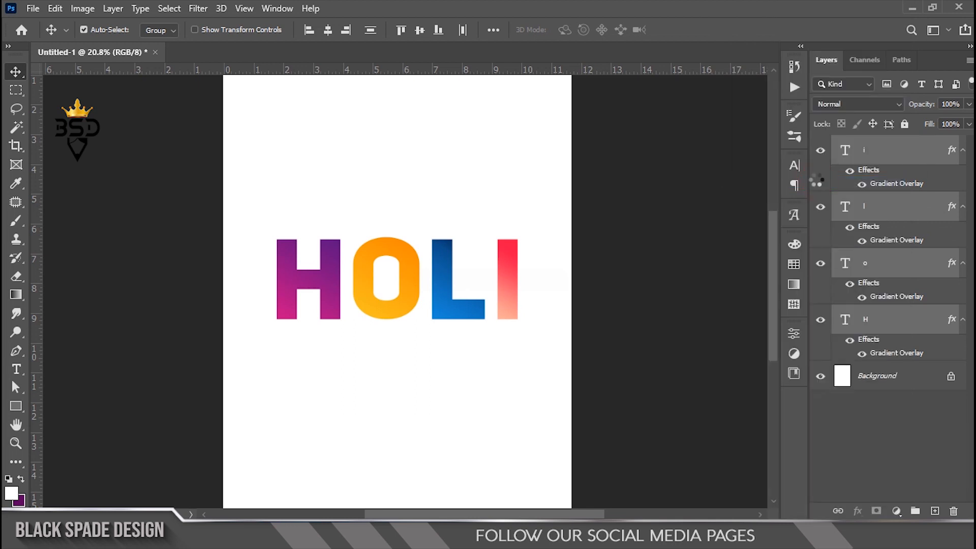
left_click(821, 155)
left_click(820, 155)
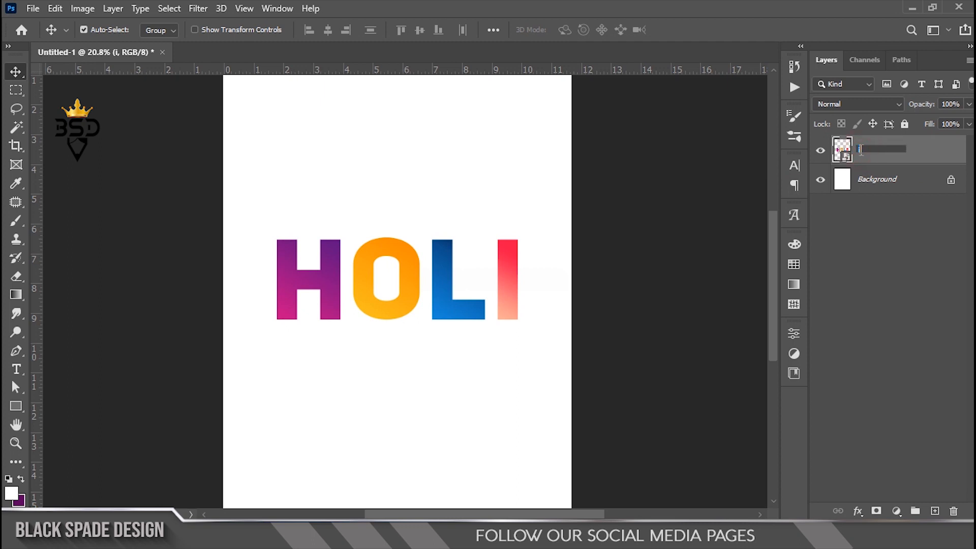
type("Holi")
key("Return")
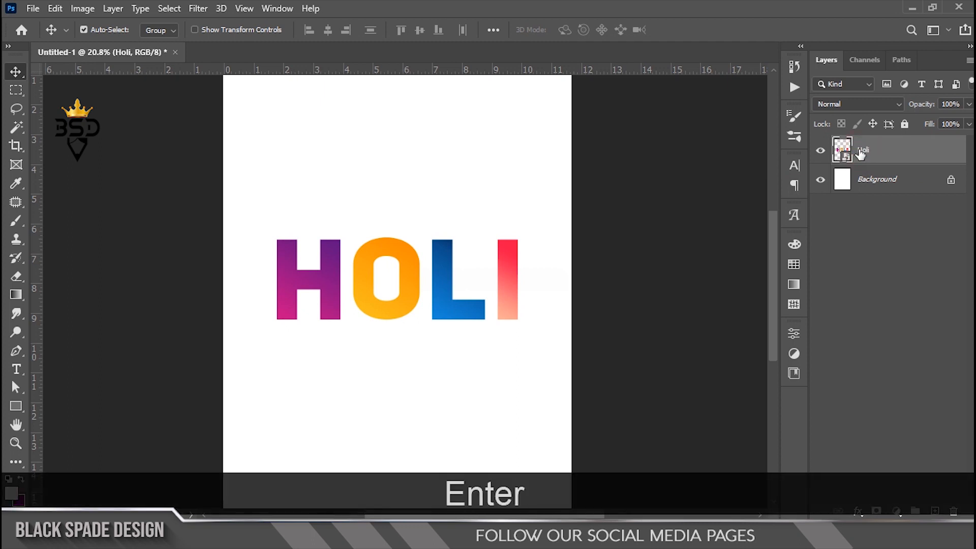
- Open the Alien Skin Eye Candy 7 filter on the Holi layer and choose the Extrude effect
key("ctrl+minus")
key("ctrl+plus")
left_click_drag(442, 286, 414, 300)
scroll(447, 291, "up", 3)
left_click(199, 9)
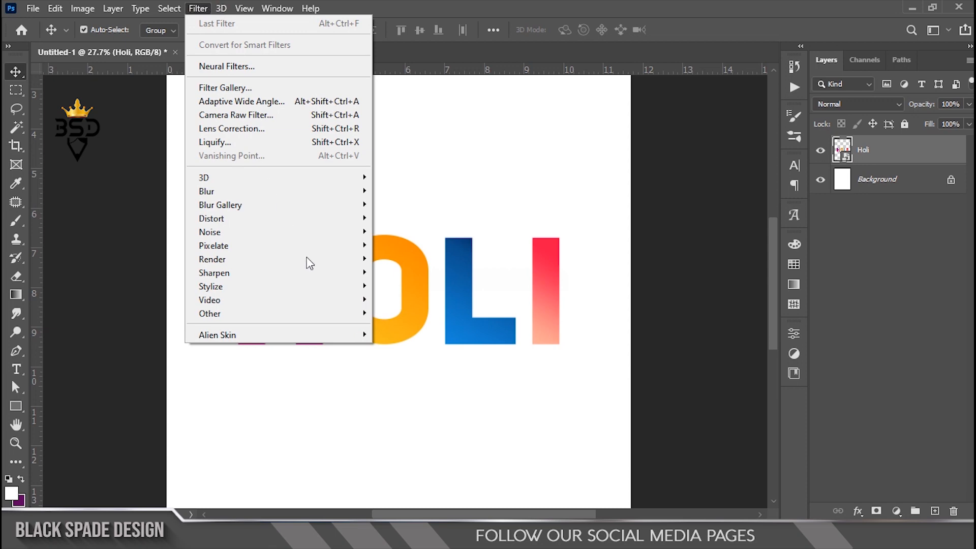
mouse_move(355, 335)
left_click(389, 333)
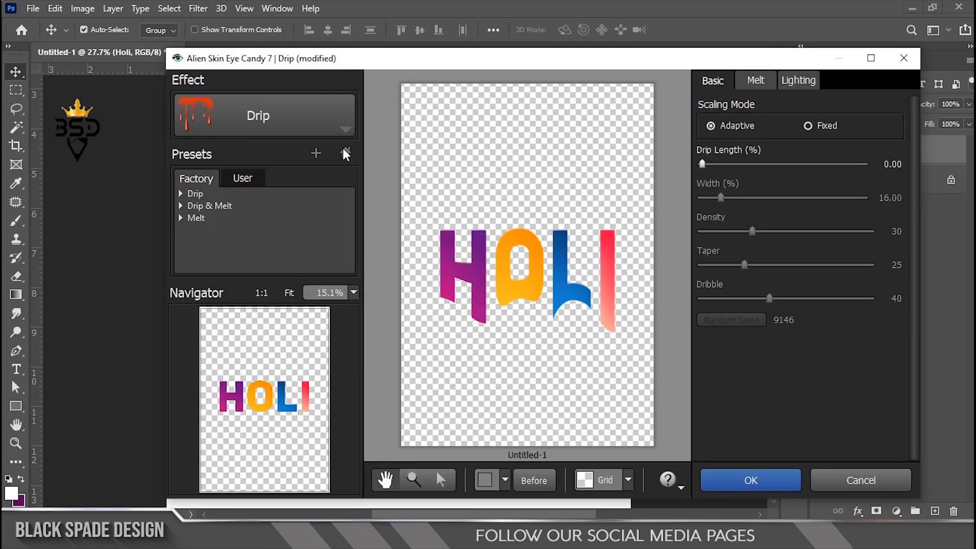
left_click(331, 127)
left_click(362, 261)
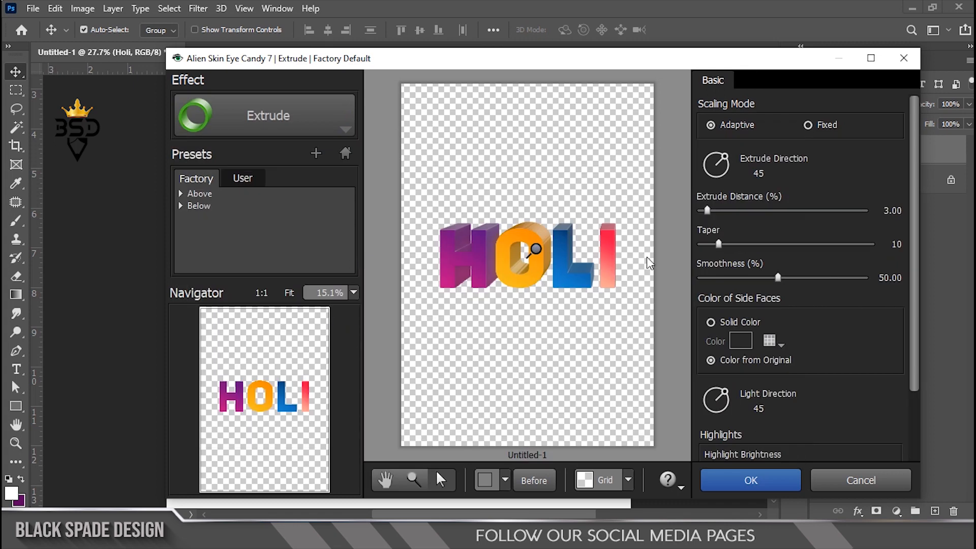
- Set the Extrude direction to 90, the extrude distance to 0.00% and the taper to 7
type("90")
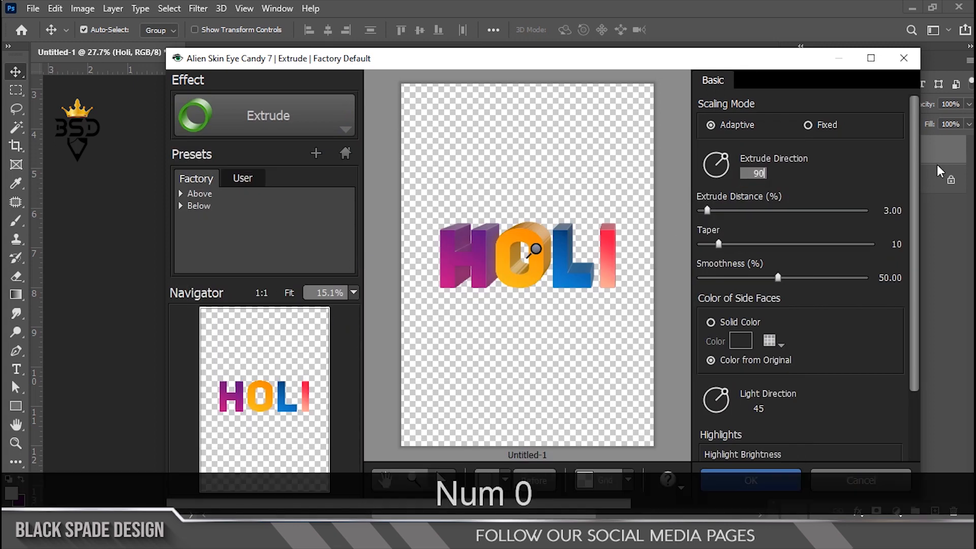
left_click(826, 177)
scroll(516, 270, "up", 2)
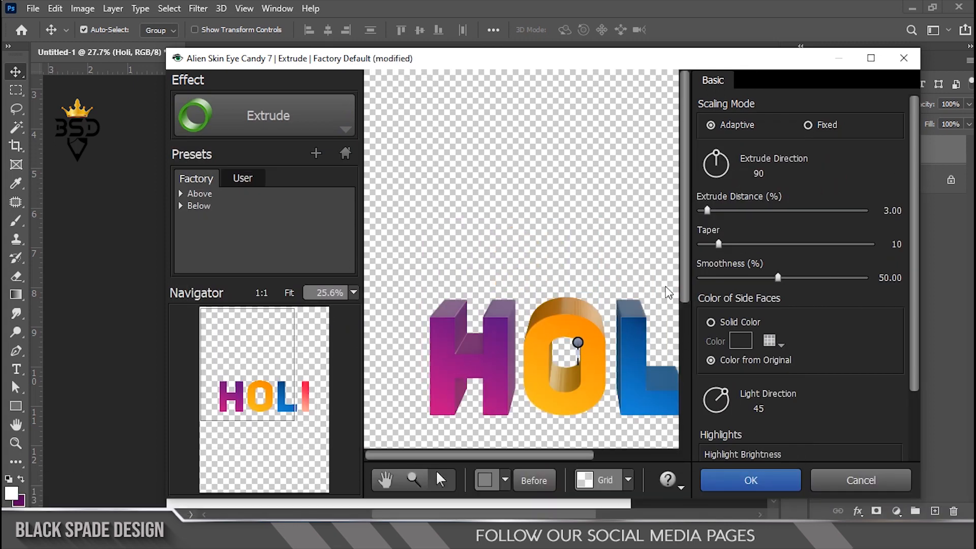
left_click_drag(716, 244, 711, 245)
left_click_drag(707, 210, 705, 211)
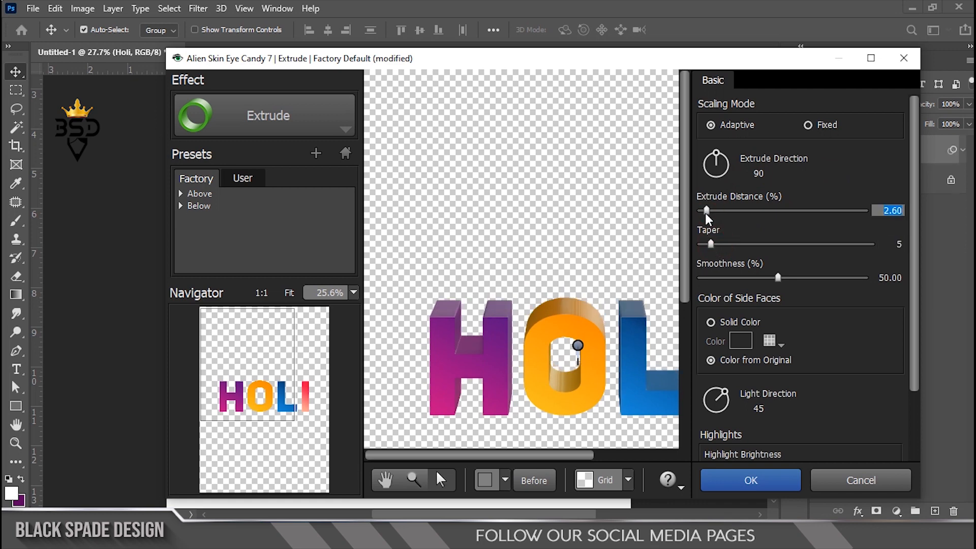
left_click_drag(710, 244, 712, 245)
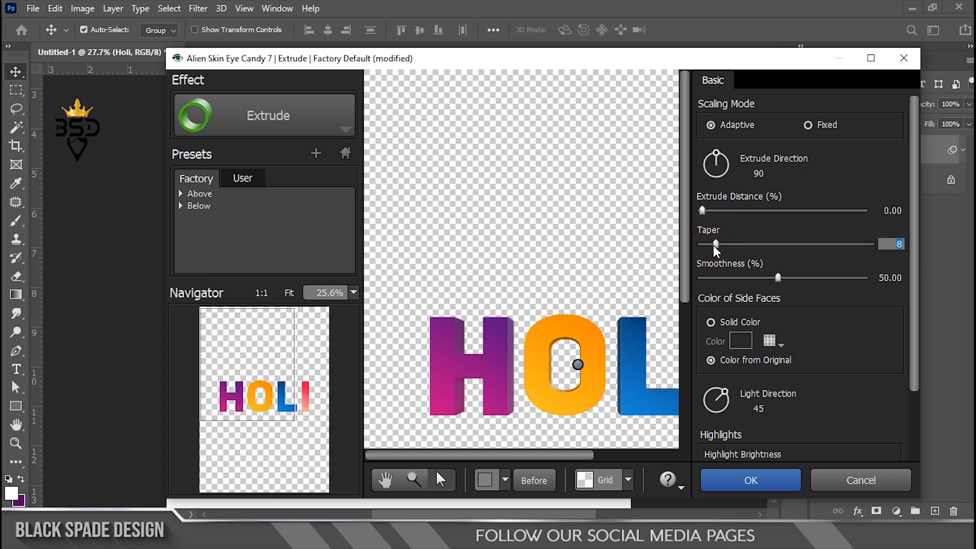
key("space")
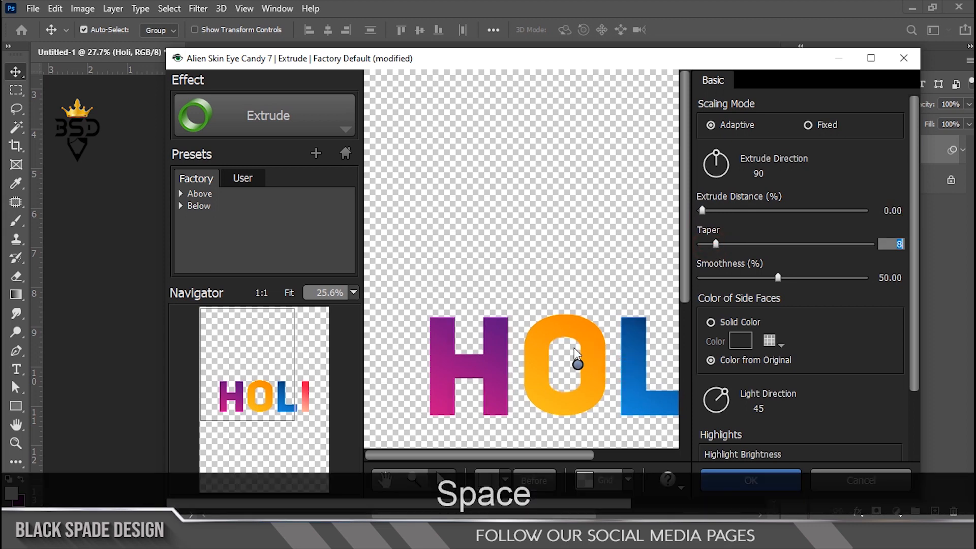
left_click_drag(547, 457, 619, 459)
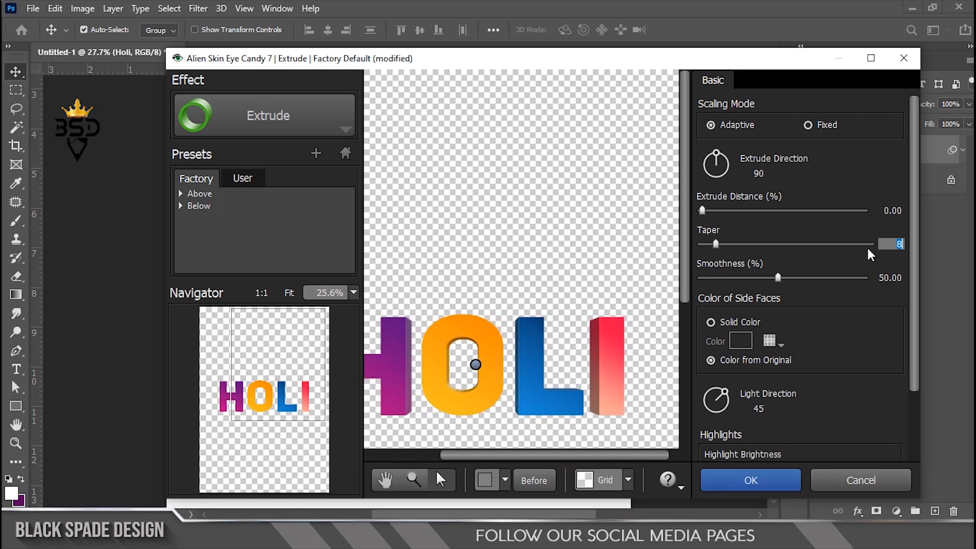
left_click(894, 243)
type("7")
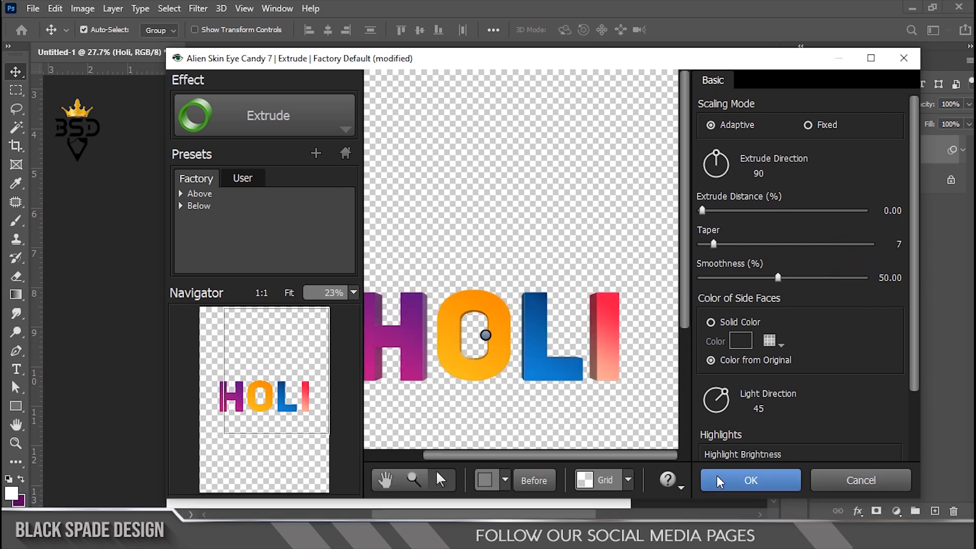
- Set the Extrude light direction to 120 and apply the Eye Candy 7 filter
left_click(710, 390)
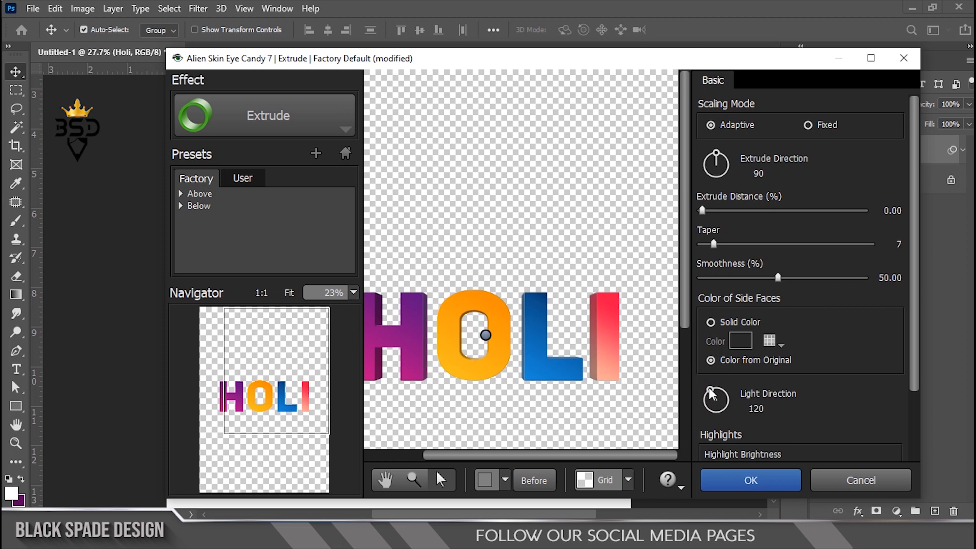
left_click(739, 480)
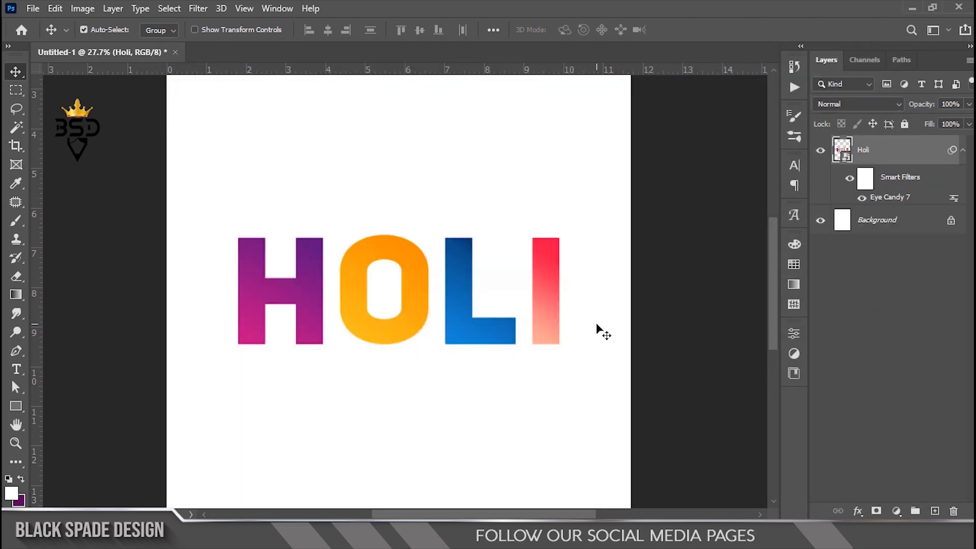
scroll(407, 273, "down", 1)
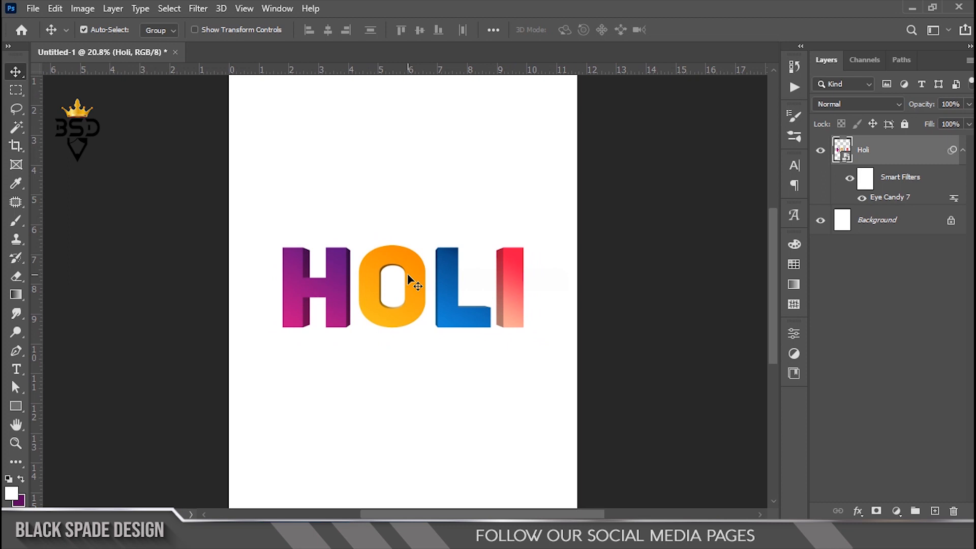
scroll(408, 274, "down", 1)
scroll(419, 300, "up", 2)
left_click(419, 302)
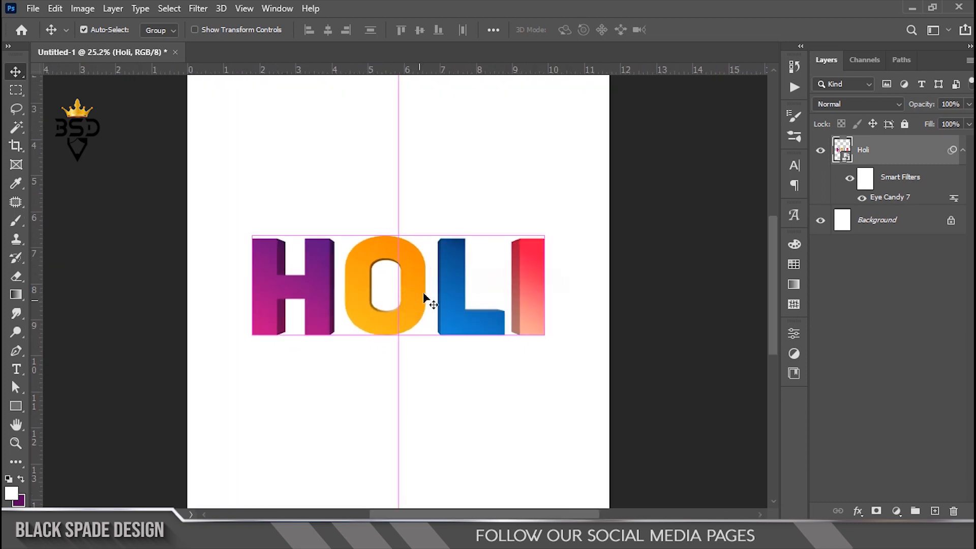
- Collapse the Holi layer's smart filters, add a new layer above it and switch to the Brush tool
left_click(963, 159)
left_click(934, 511)
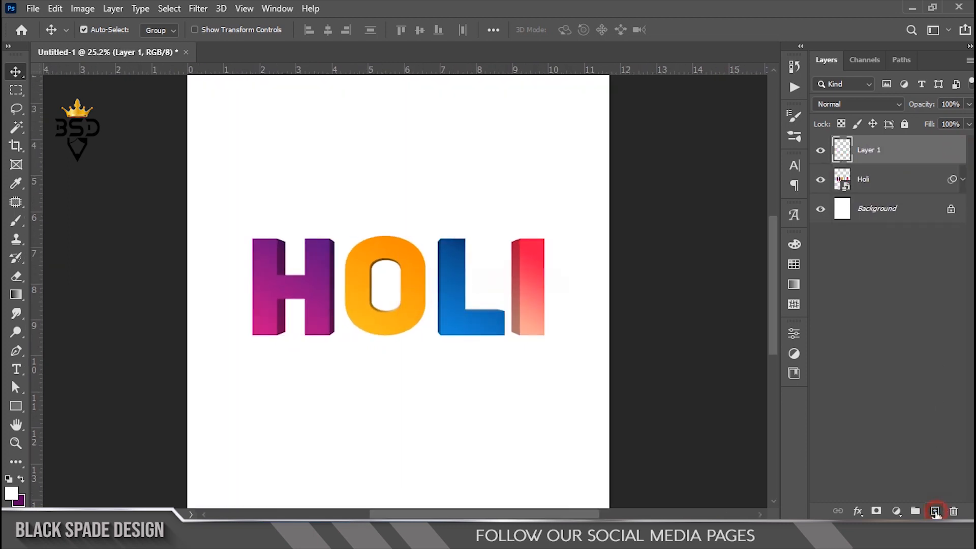
scroll(297, 325, "up", 2)
key("b")
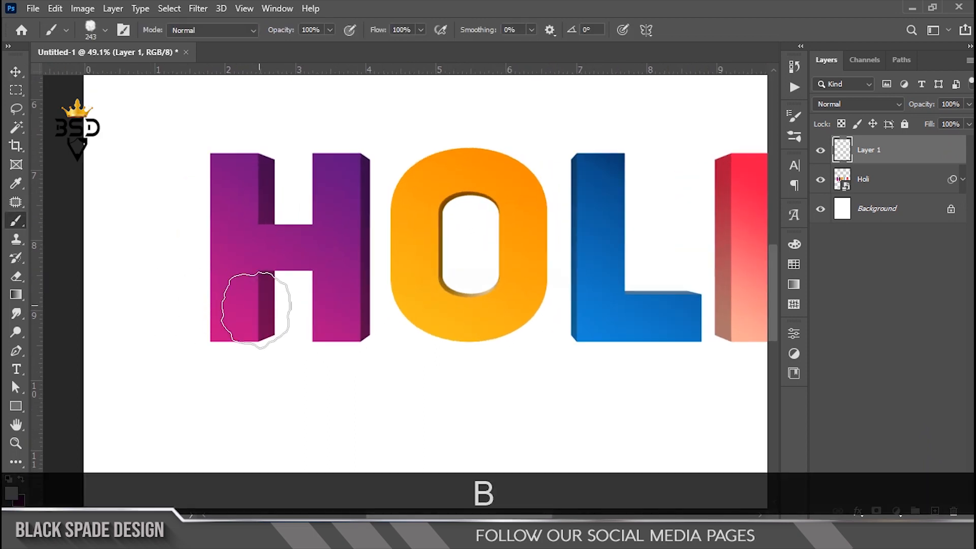
scroll(254, 310, "down", 1)
scroll(257, 305, "up", 1)
key("ctrl+z")
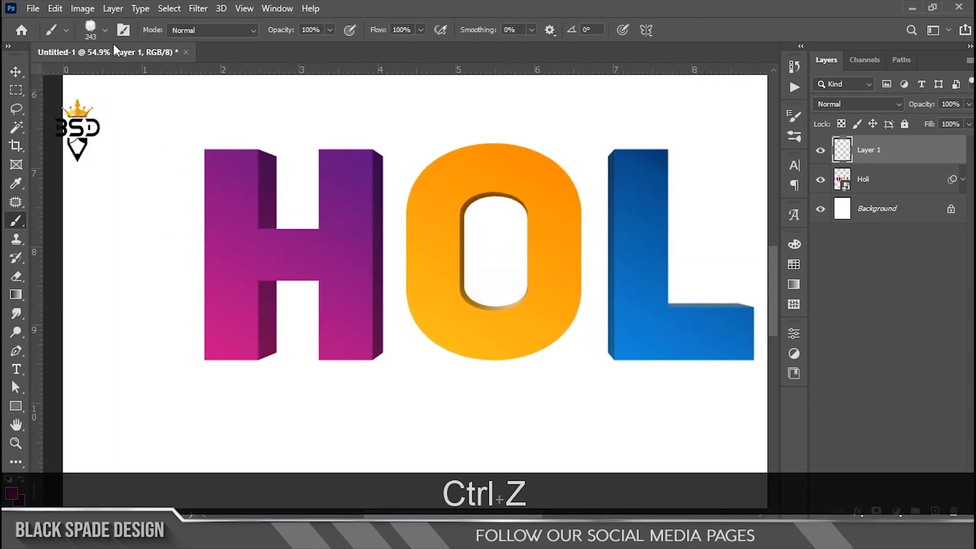
- Choose the KYLE Ultimate Inking wet media brush at 102 px and undo the test dab below the letters
left_click(104, 30)
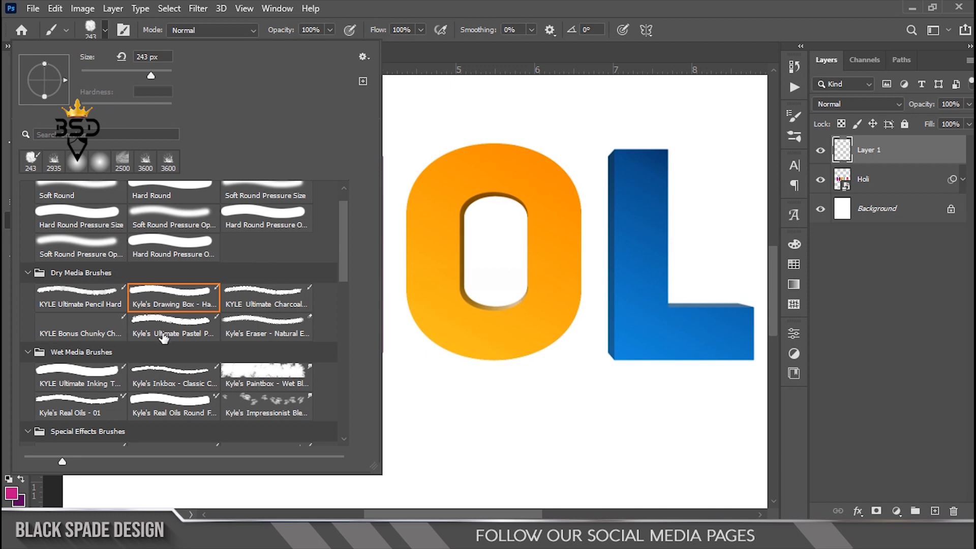
left_click(107, 369)
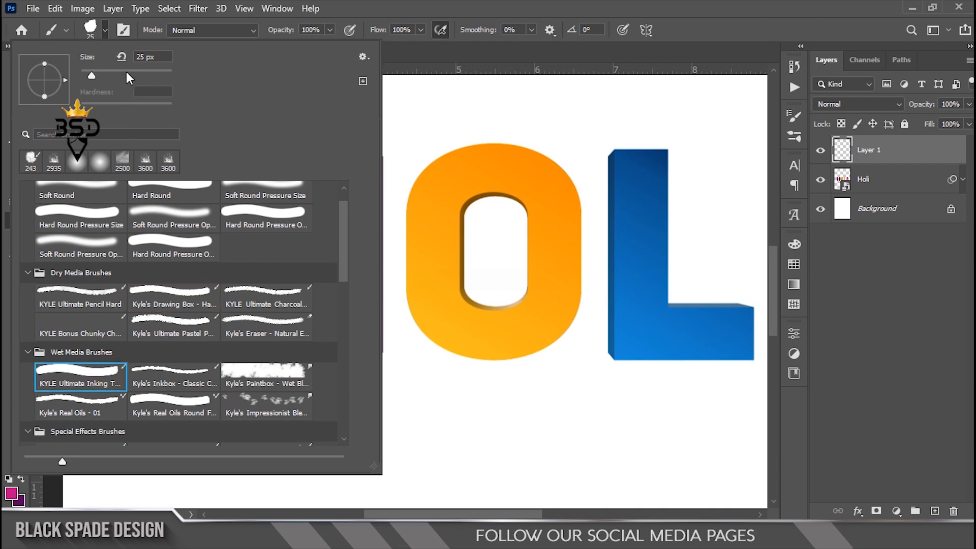
left_click(419, 400)
scroll(385, 389, "up", 1)
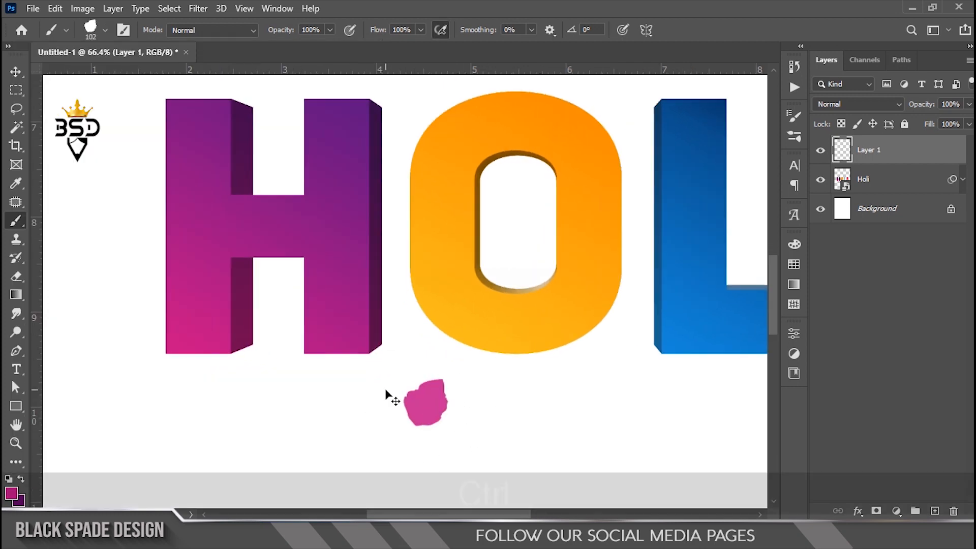
key("ctrl+z")
- Paint rough dabs over the H's stems and crossbar on Layer 1 with sampled pink and purple tones, enlarging the brush to 175 px
left_click(213, 324)
left_click(209, 270, "alt")
key("bracketright")
key("bracketright")
key("bracketright")
left_click(202, 278)
left_click(200, 206, "alt")
left_click(200, 206)
left_click(182, 161, "alt")
left_click(173, 148)
left_click(212, 140, "alt")
left_click(224, 137)
left_click(316, 175, "alt")
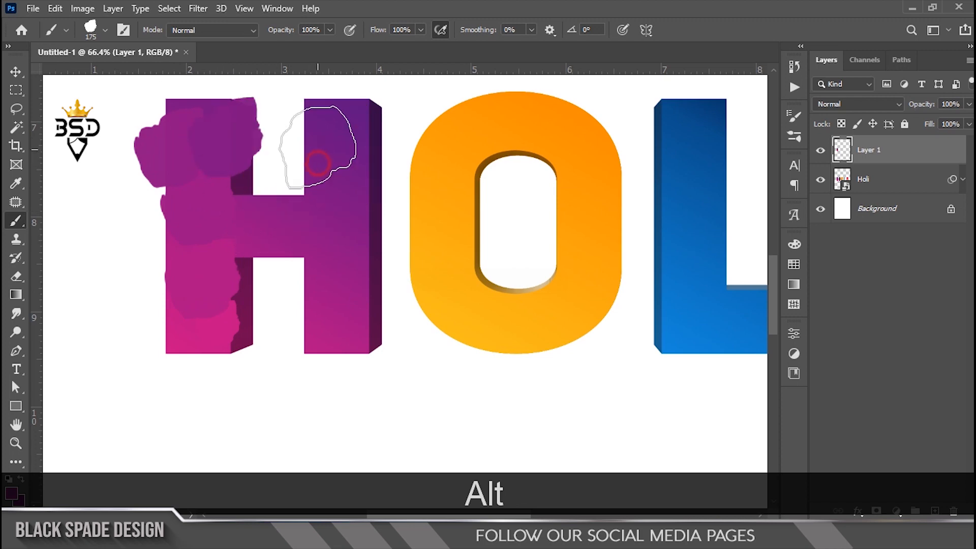
left_click(316, 148)
left_click(325, 320)
left_click(346, 258, "alt")
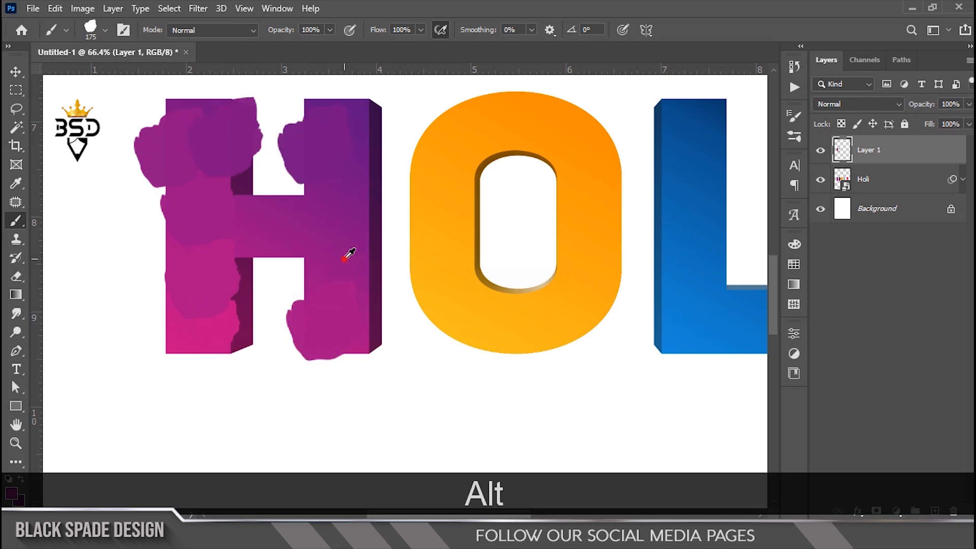
left_click(352, 243)
left_click(322, 191, "alt")
left_click(313, 178)
left_click(337, 147, "alt")
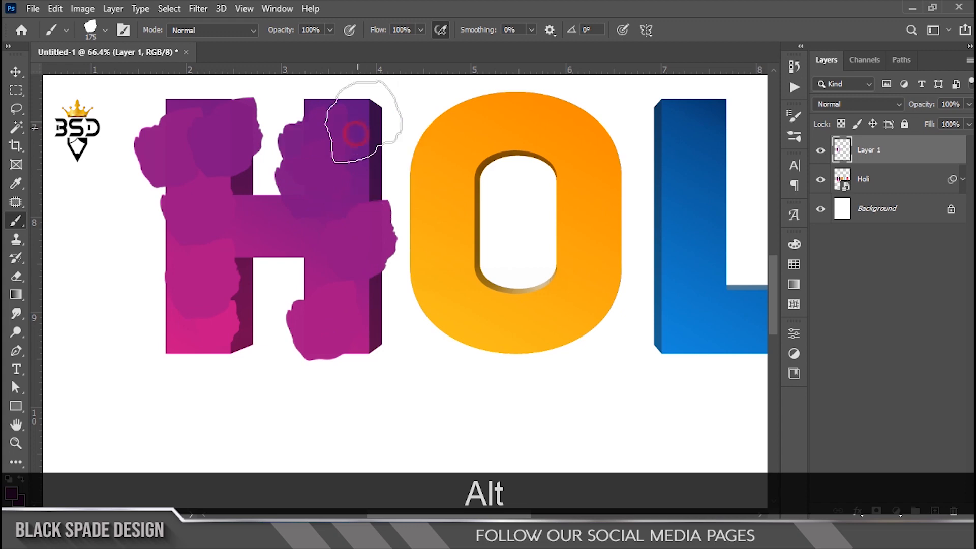
left_click(358, 122)
left_click(342, 200, "alt")
left_click(274, 224)
left_click(228, 303, "alt")
left_click(230, 308)
- Paint rough dabs all around the O on Layer 1 using orange and yellow tones sampled from the letter
scroll(208, 346, "down", 3)
scroll(301, 334, "up", 3)
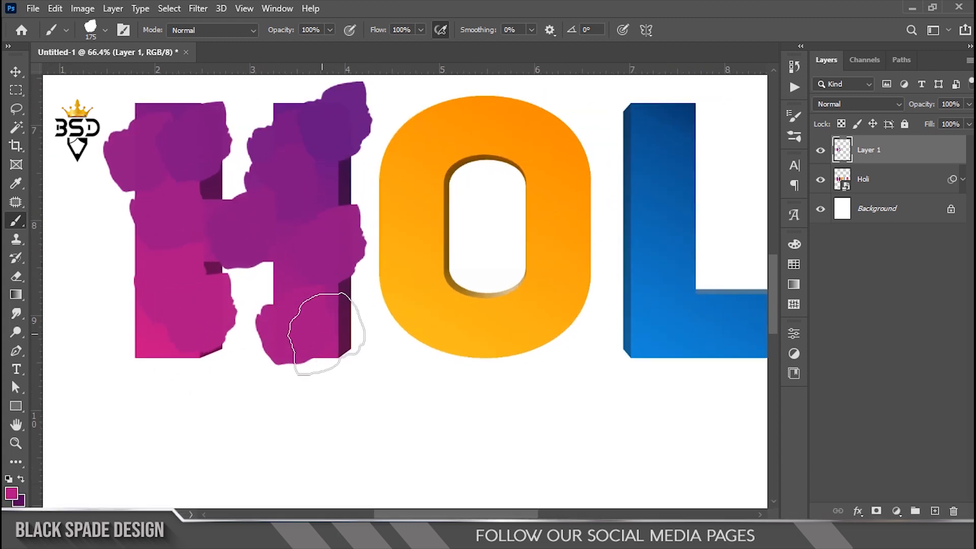
left_click_drag(381, 323, 311, 341)
scroll(337, 320, "up", 2)
left_click(371, 333, "alt")
left_click(359, 345)
left_click(343, 269, "alt")
left_click(342, 112)
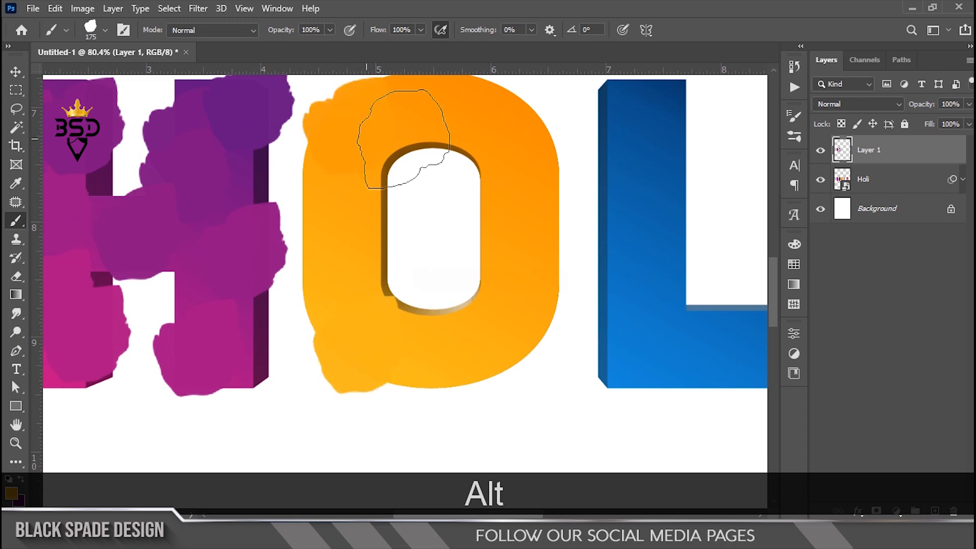
left_click(537, 127)
left_click(529, 207)
left_click(490, 130)
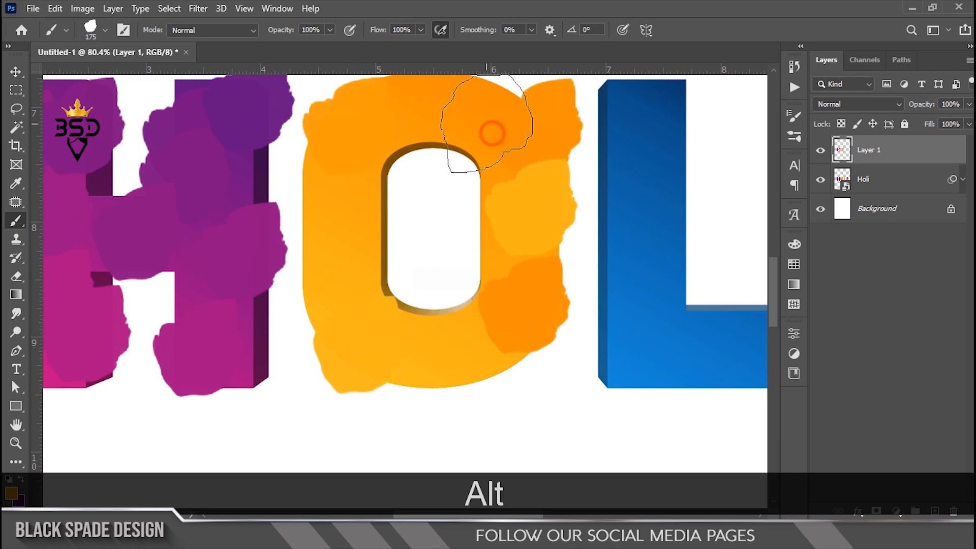
left_click_drag(487, 127, 533, 198)
left_click(444, 183)
left_click(398, 282, "alt")
left_click(383, 285)
left_click(421, 363)
left_click(457, 429, "alt")
scroll(512, 417, "down", 4)
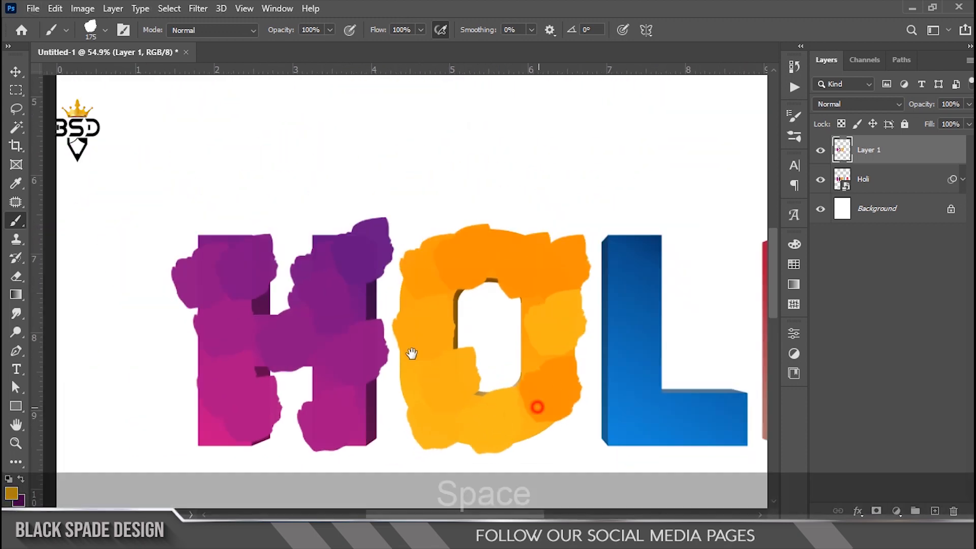
left_click_drag(536, 407, 385, 346)
left_click(366, 349, "alt")
left_click(367, 352)
- Paint rough dabs along the L's lower stem and foot on Layer 1 using blues sampled from the letter
left_click_drag(462, 334, 343, 359)
scroll(345, 361, "up", 2)
left_click(367, 394, "alt")
left_click(367, 394)
left_click(358, 345)
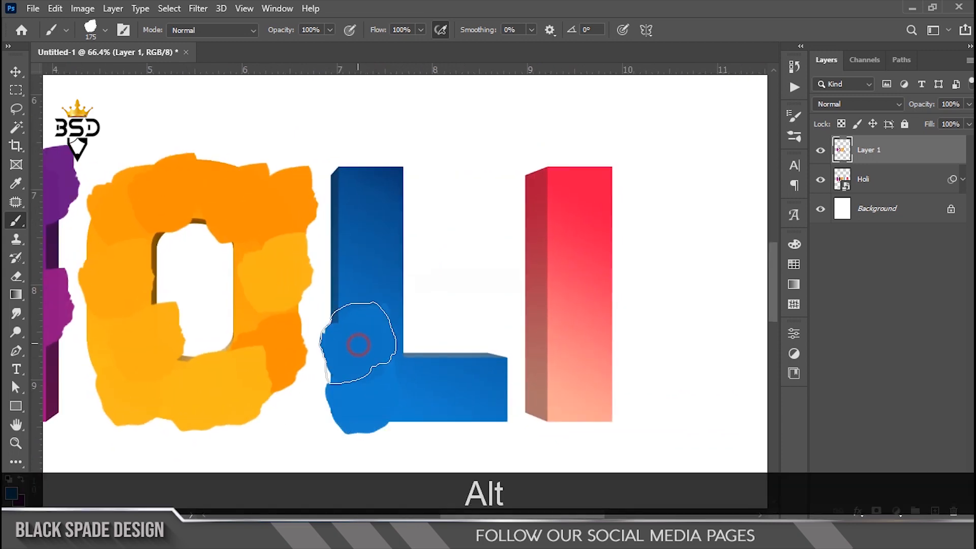
left_click(359, 316)
left_click(407, 392)
left_click(459, 406, "alt")
left_click(471, 378)
left_click(472, 402)
- Cover the L's upper stem on Layer 1 with progressively darker sampled blue dabs up to its top end
left_click(358, 266, "alt")
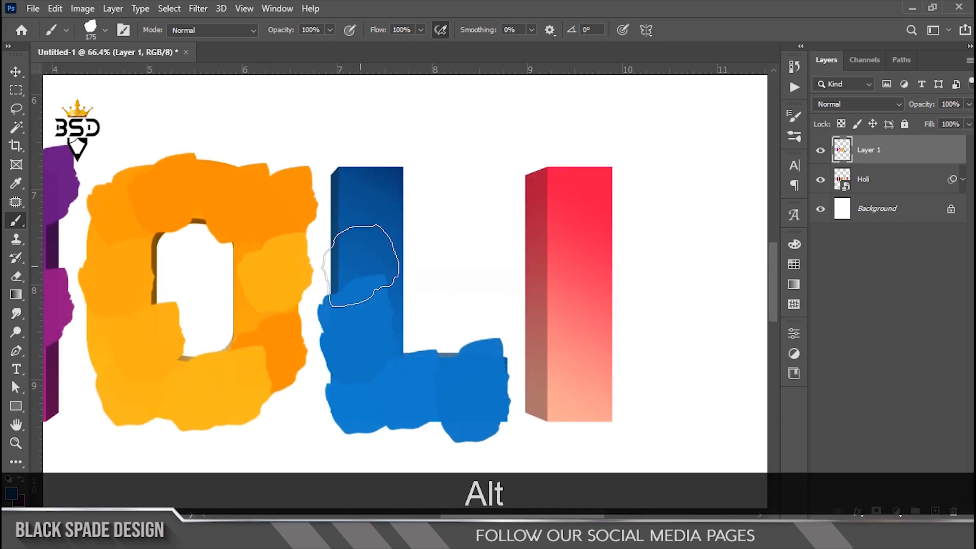
left_click(360, 267)
left_click(380, 223, "alt")
left_click(381, 224)
left_click(365, 197, "alt")
left_click(364, 195)
- Paint rough dabs over the full height of the I on Layer 1 with sampled salmon, pink and red tones
left_click(567, 362, "alt")
left_click(570, 397)
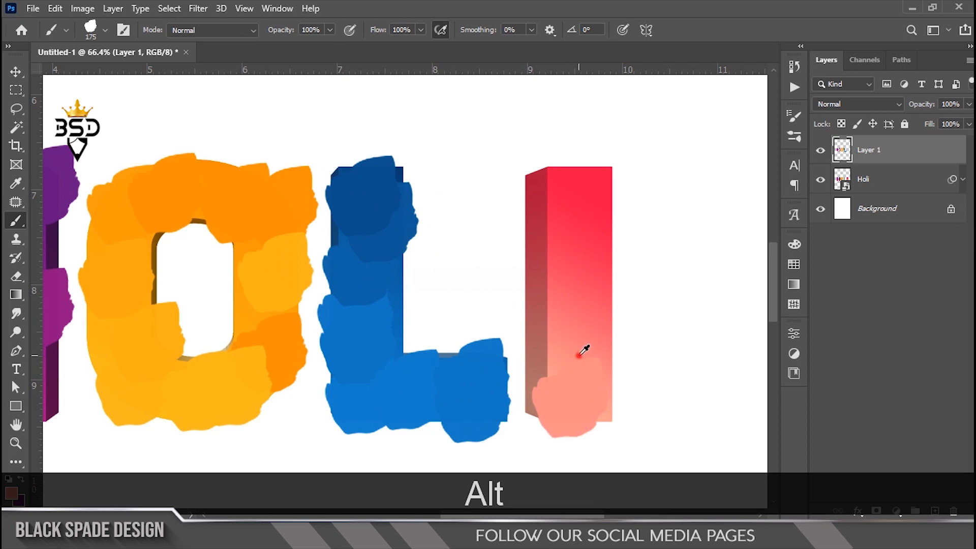
left_click(580, 354, "alt")
left_click(590, 354)
left_click(560, 307, "alt")
left_click(558, 307)
left_click(590, 260)
left_click(553, 225)
left_click(589, 210, "alt")
left_click(589, 210)
left_click(567, 359, "alt")
left_click(559, 360)
scroll(549, 343, "down", 7)
scroll(306, 364, "up", 7)
left_click(294, 346, "alt")
scroll(292, 346, "down", 5)
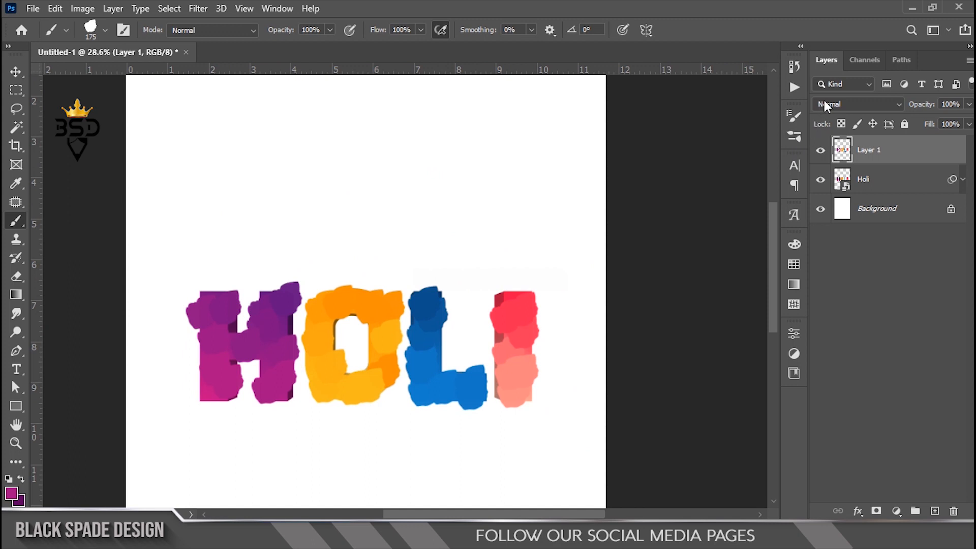
- Set Layer 1's blend mode to Hard Light and clip it to the Holi layer
left_click(824, 105)
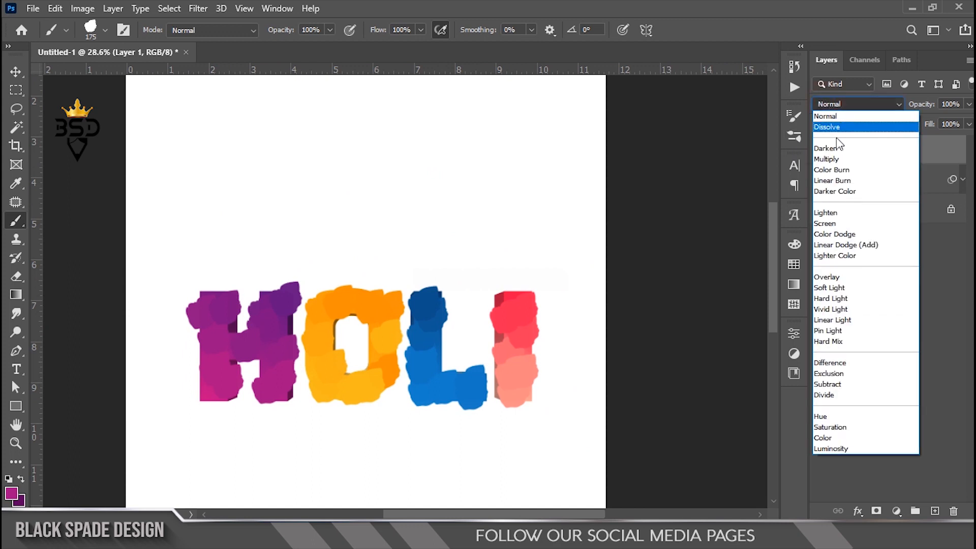
left_click(834, 298)
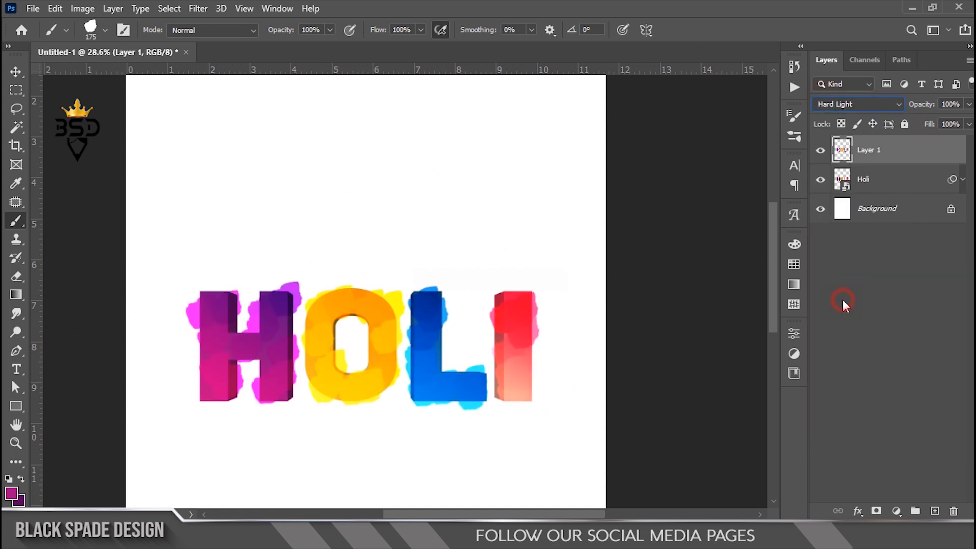
right_click(910, 156)
left_click(757, 278)
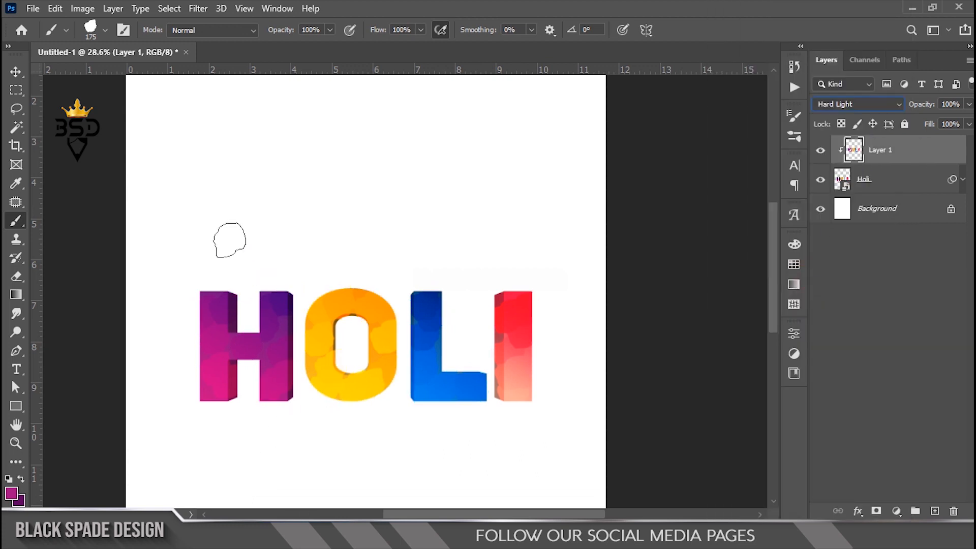
- Add sampled yellow dabs to the O's left side and orange dabs along its upper arc on Layer 1
left_click(20, 73)
scroll(381, 342, "up", 3)
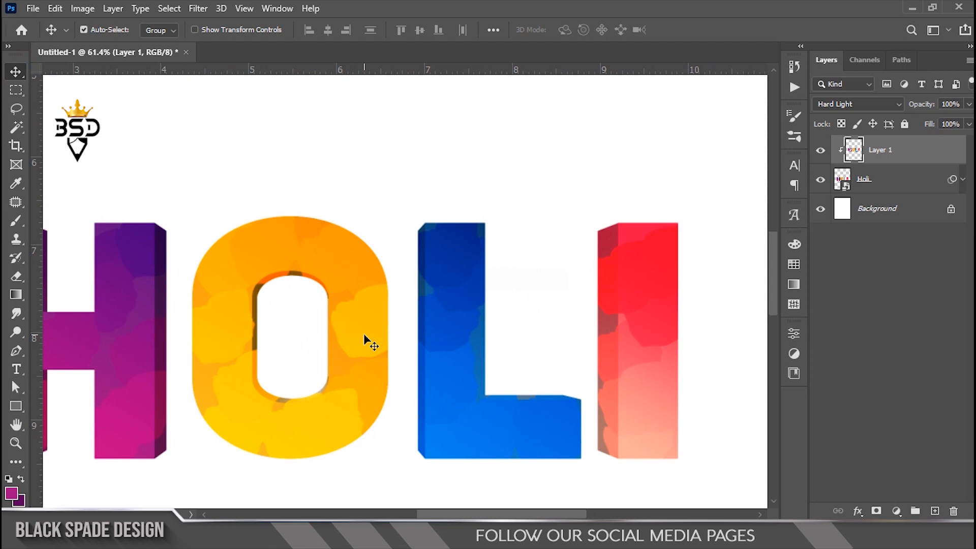
scroll(228, 365, "up", 2)
key("b")
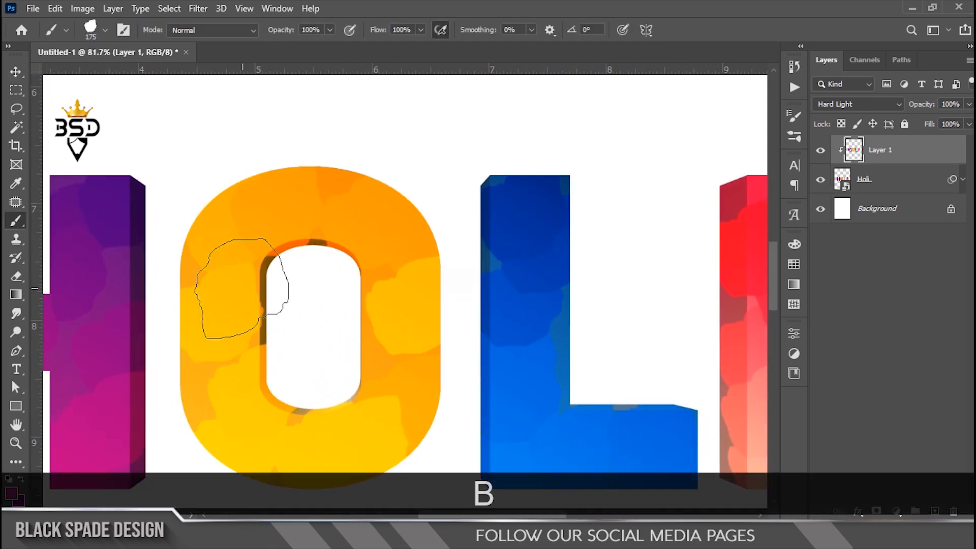
left_click(229, 293, "alt")
left_click(235, 289)
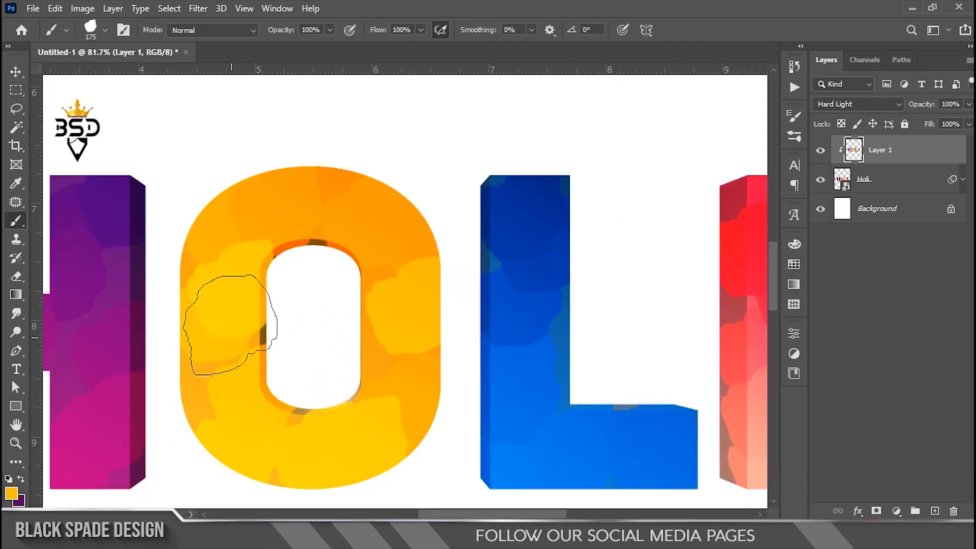
left_click(257, 230, "alt")
left_click(260, 227)
left_click(310, 220)
- Dab sampled yellow over the O's lower left side and the bottom inner edge of its hole on Layer 1
left_click(246, 327, "alt")
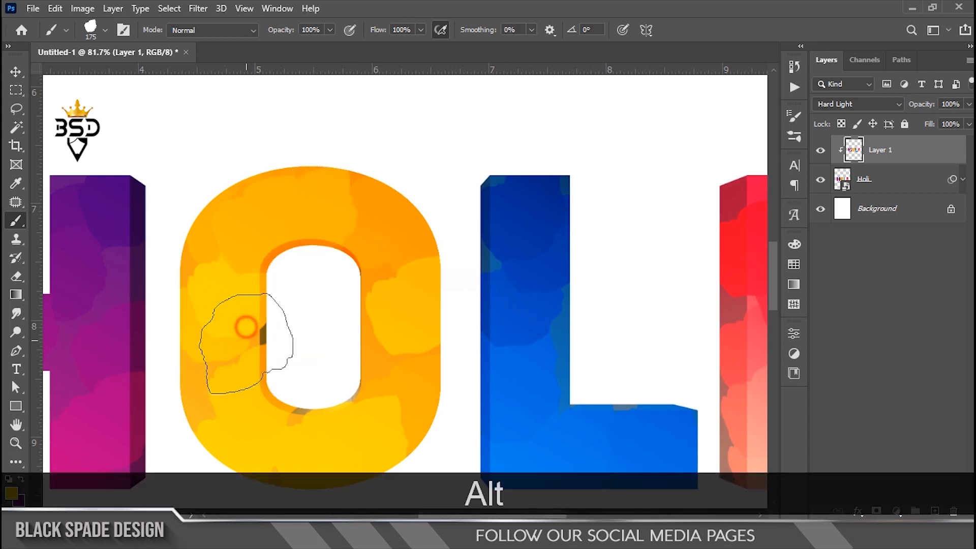
left_click(233, 342)
left_click(322, 375)
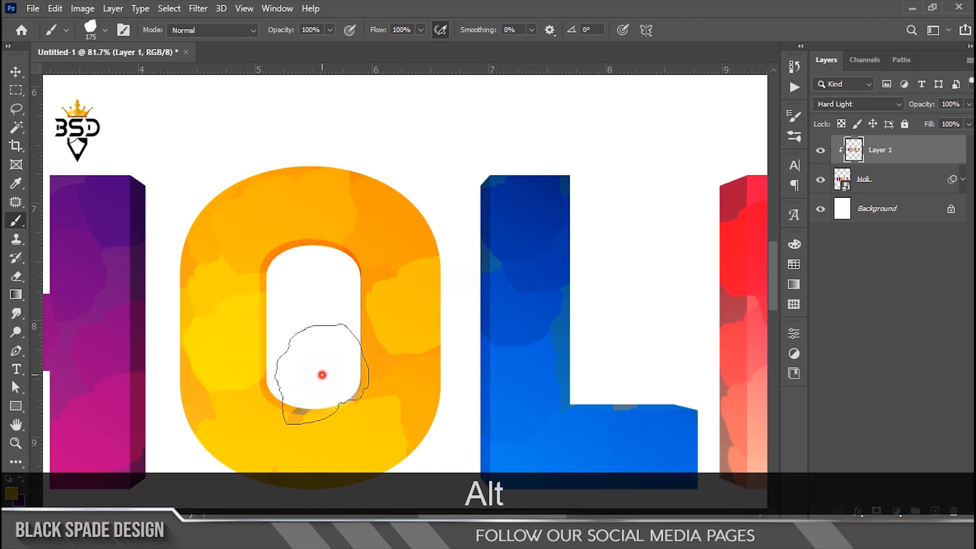
scroll(271, 406, "down", 3)
scroll(399, 430, "down", 2)
scroll(352, 427, "up", 2)
left_click_drag(331, 425, 331, 370)
scroll(335, 384, "down", 4)
scroll(431, 388, "up", 4)
- Try a dark blue dab at the L's inner corner on Layer 1 and undo it
left_click(400, 275, "alt")
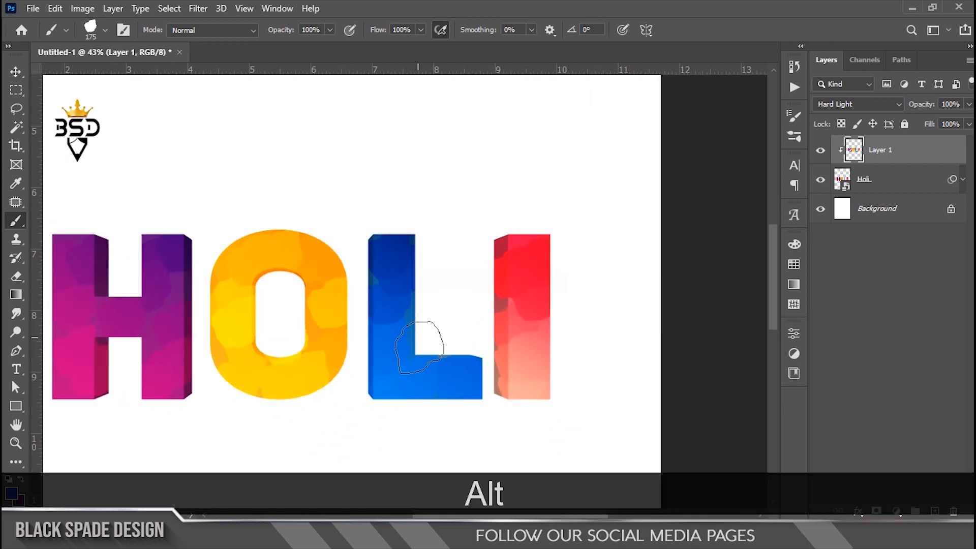
left_click(414, 354)
key("ctrl+z")
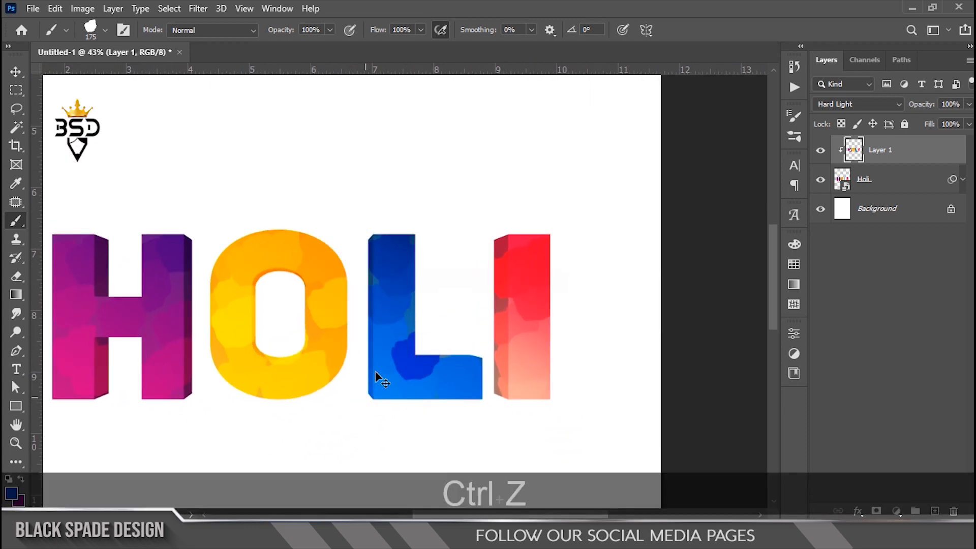
key("ctrl+z")
- Paint lighter blue sampled from the L's foot over the letter's inner corner on Layer 1
left_click(413, 369, "alt")
scroll(545, 391, "up", 4)
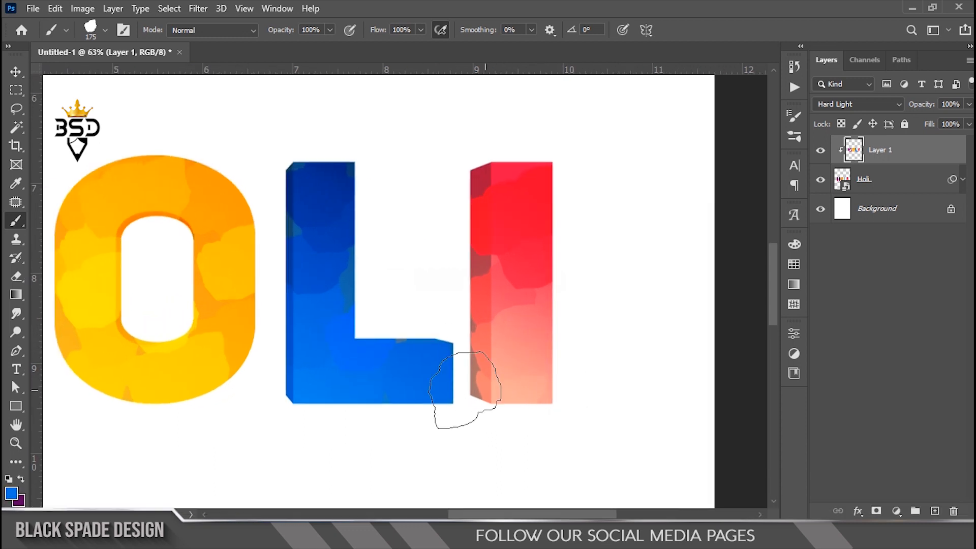
scroll(398, 430, "down", 5)
scroll(414, 375, "down", 5)
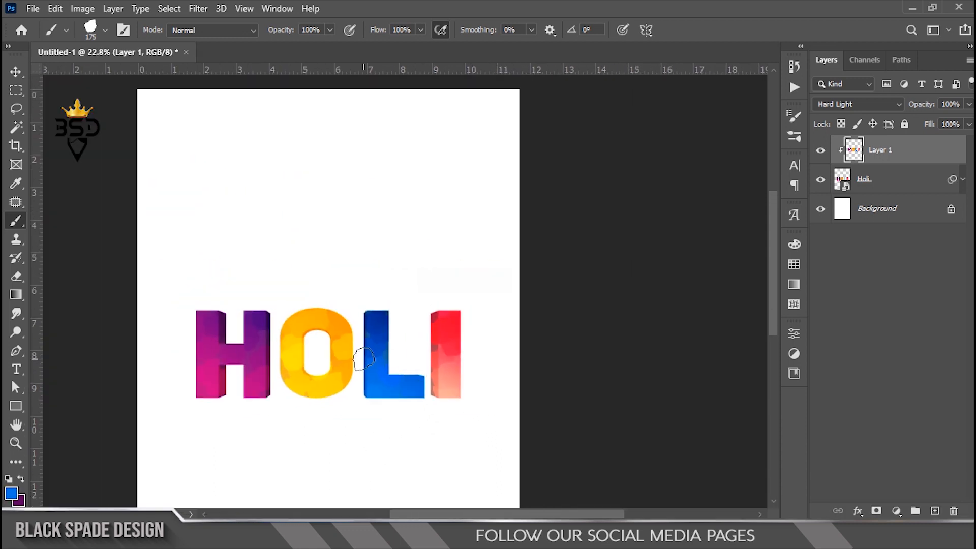
- Duplicate Layer 1 and clip the copy to the Holi layer as well
key("v")
scroll(442, 309, "up", 2)
scroll(428, 306, "up", 1)
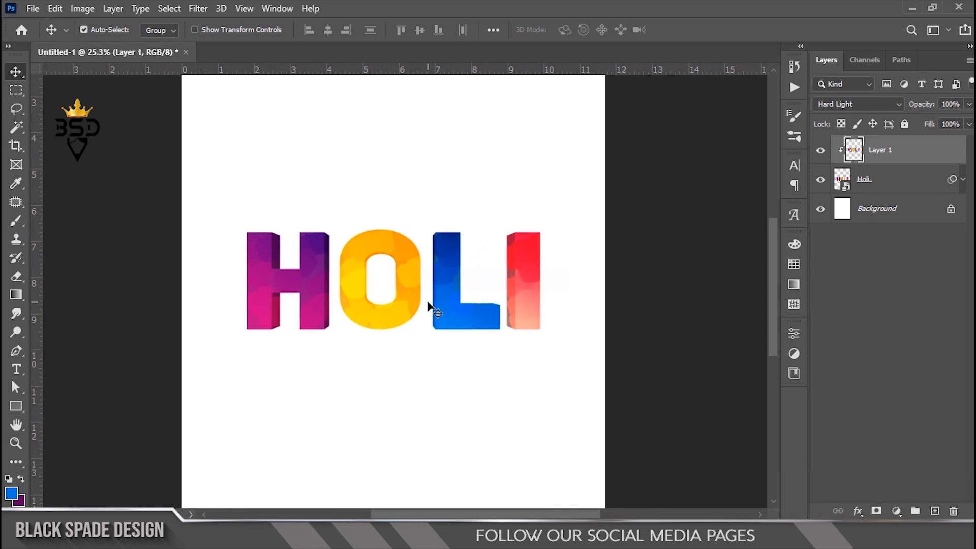
key("ctrl+j")
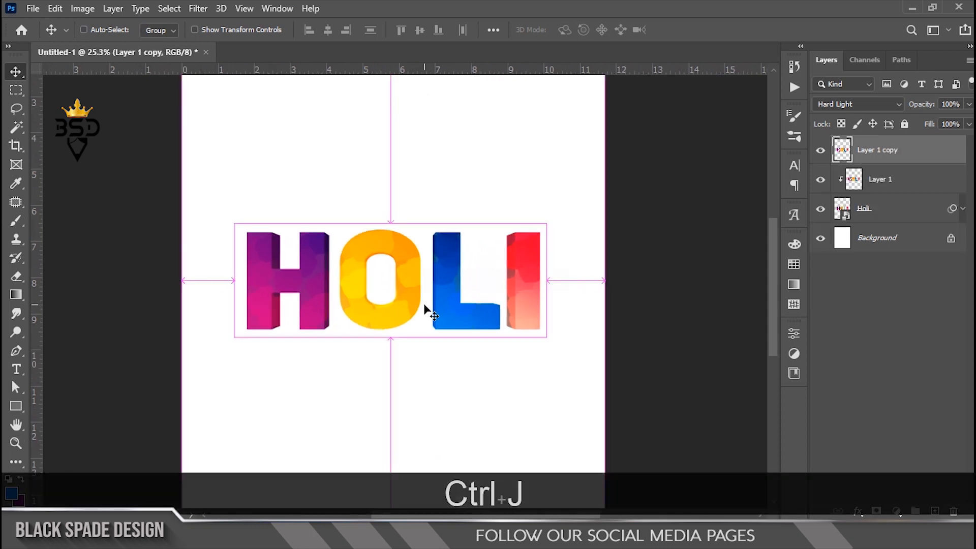
left_click(908, 153)
right_click(908, 153)
left_click(767, 273)
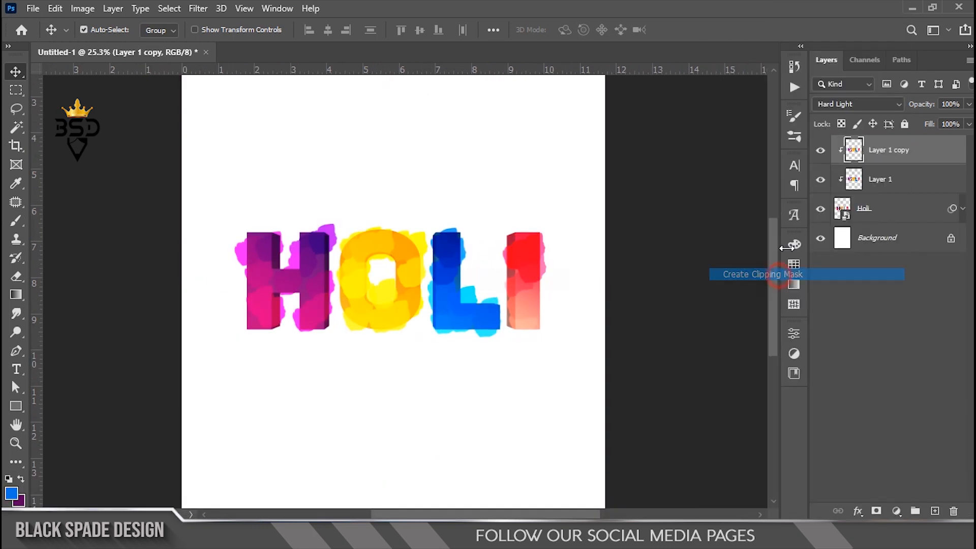
- Set the opacity of Layer 1 copy to 50%
scroll(453, 294, "up", 2)
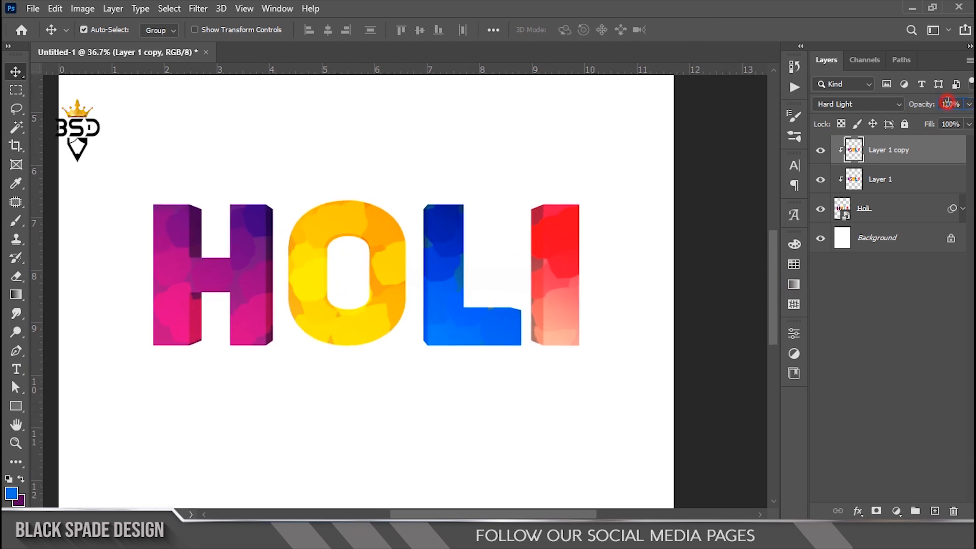
key("5")
key("Return")
scroll(395, 281, "up", 3)
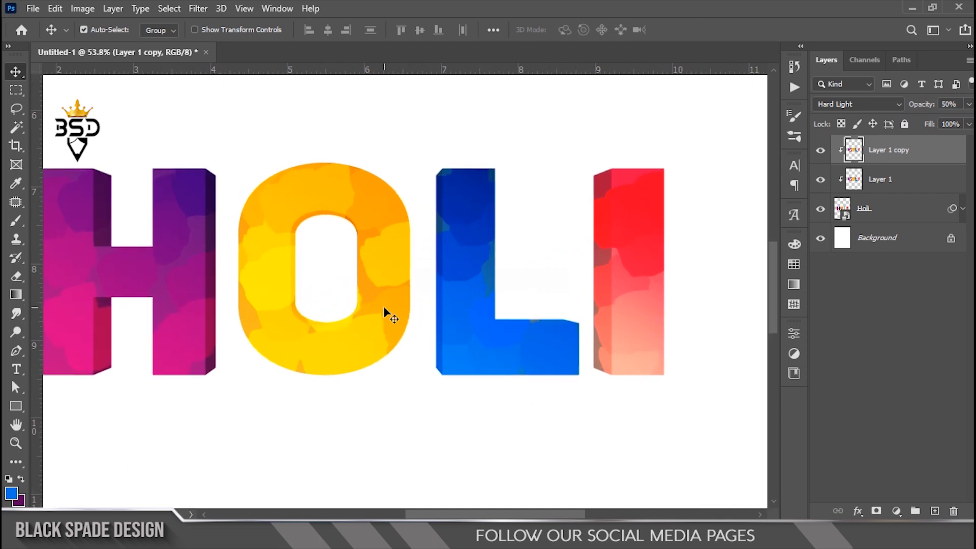
scroll(384, 314, "down", 5)
scroll(385, 311, "up", 5)
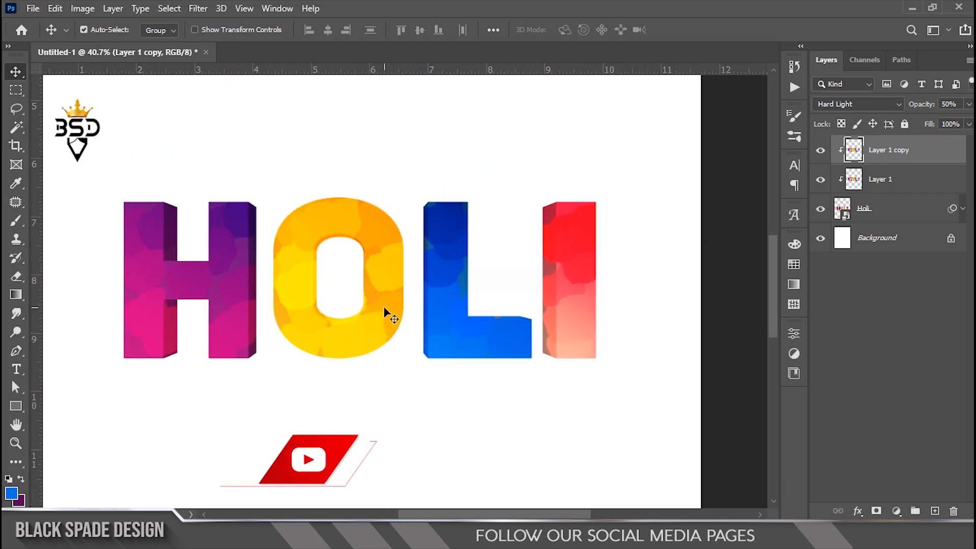
- Repaint the O's right side on Layer 1 with dabs of yellow and orange sampled from the letter
key("space")
left_click(894, 187)
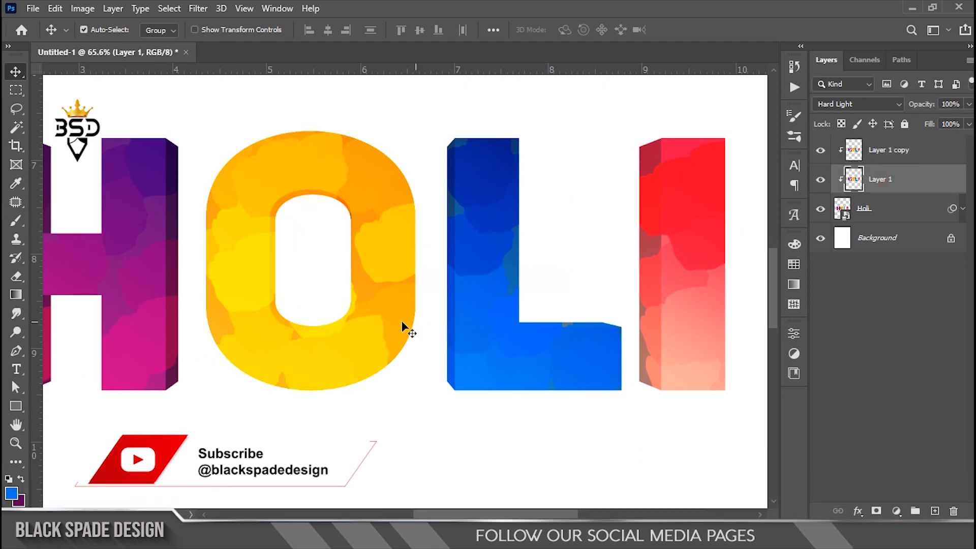
key("b")
left_click(377, 319, "alt")
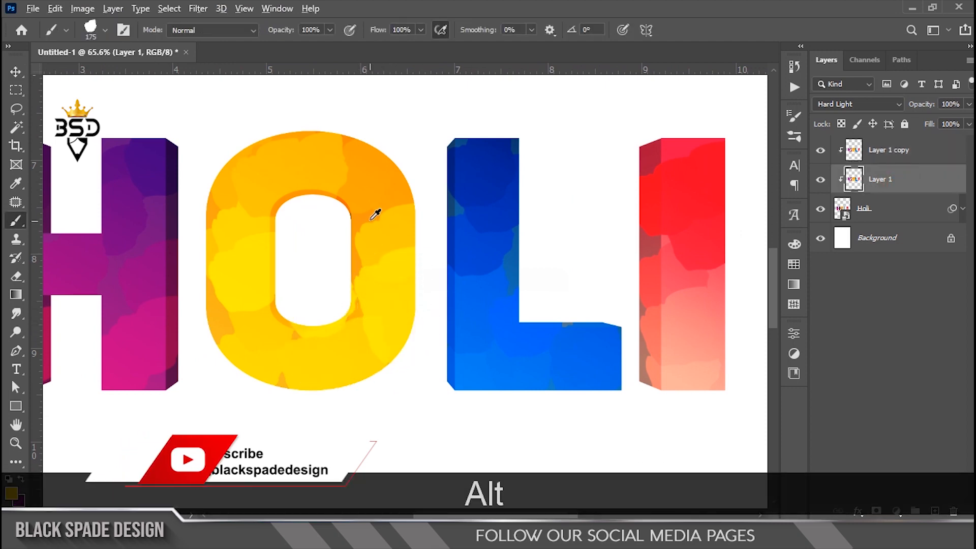
left_click_drag(375, 218, 398, 270)
left_click(374, 264)
left_click(394, 288)
left_click(414, 340)
scroll(420, 359, "down", 3)
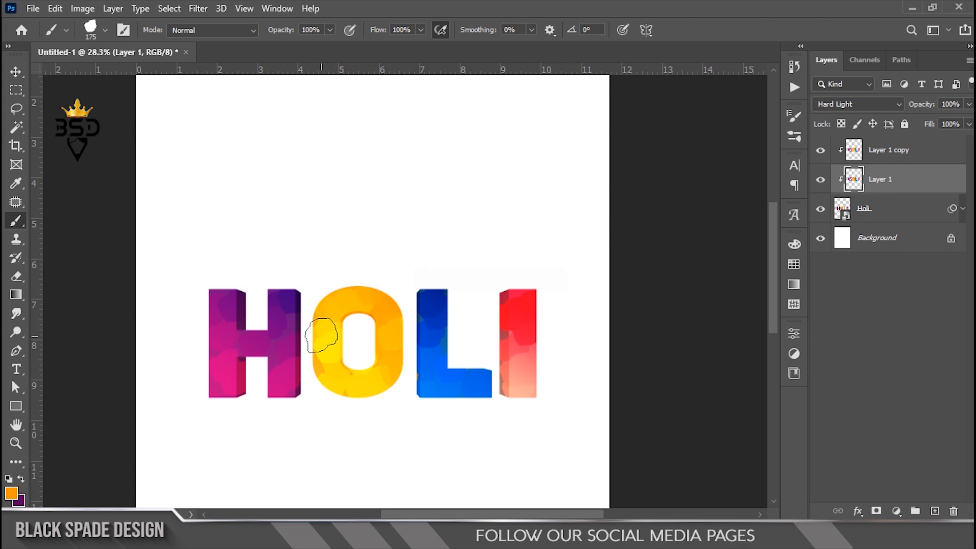
- Select Layer 1 copy and add a new text layer reading HAPPY above the HOLI letters
key("v")
scroll(347, 363, "up", 3)
left_click_drag(346, 359, 375, 330)
scroll(345, 305, "down", 3)
scroll(347, 298, "down", 2)
scroll(352, 298, "up", 1)
left_click(870, 160)
key("5")
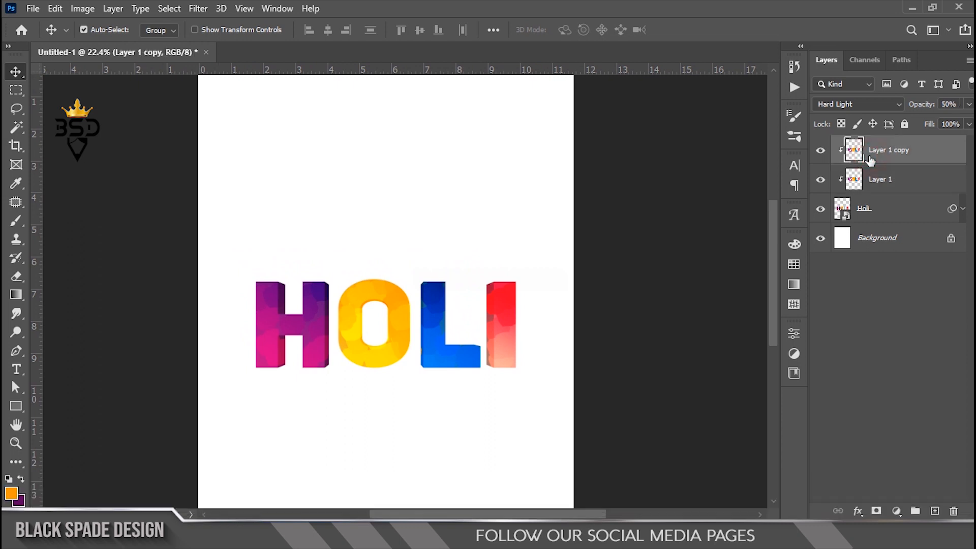
scroll(414, 294, "down", 2)
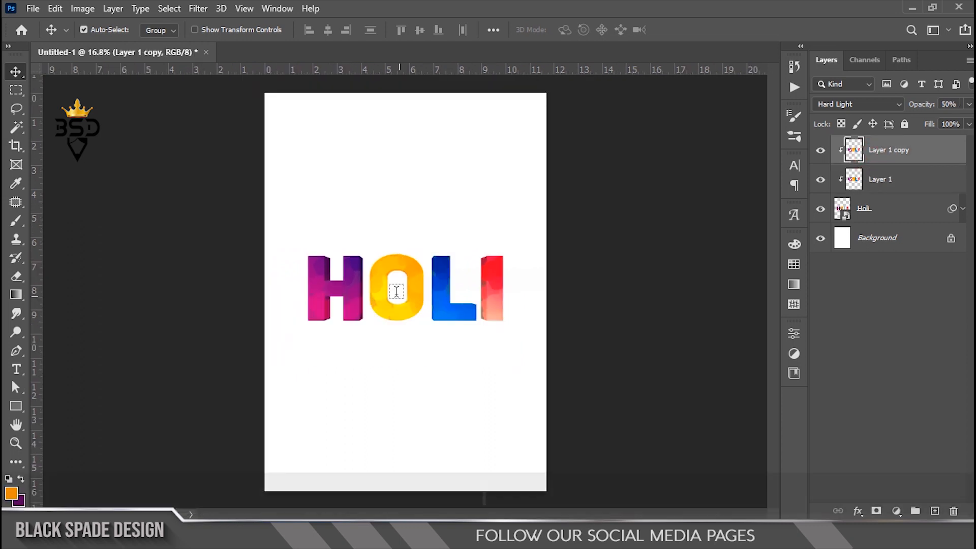
key("t")
scroll(397, 293, "up", 2)
left_click(399, 210)
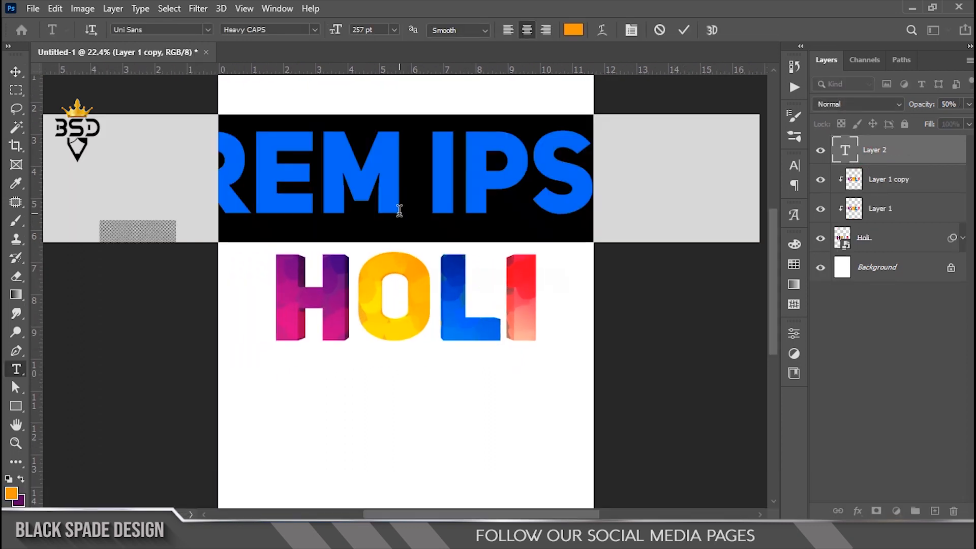
type("HAPPY")
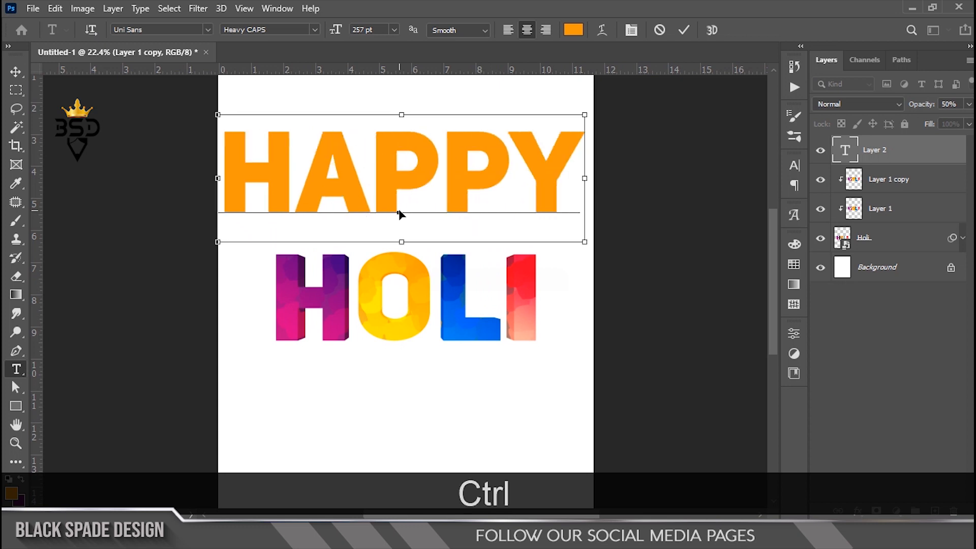
- Format the whole HAPPY text as Arial in all caps at 79 pt
key("ctrl+a")
left_click(631, 31)
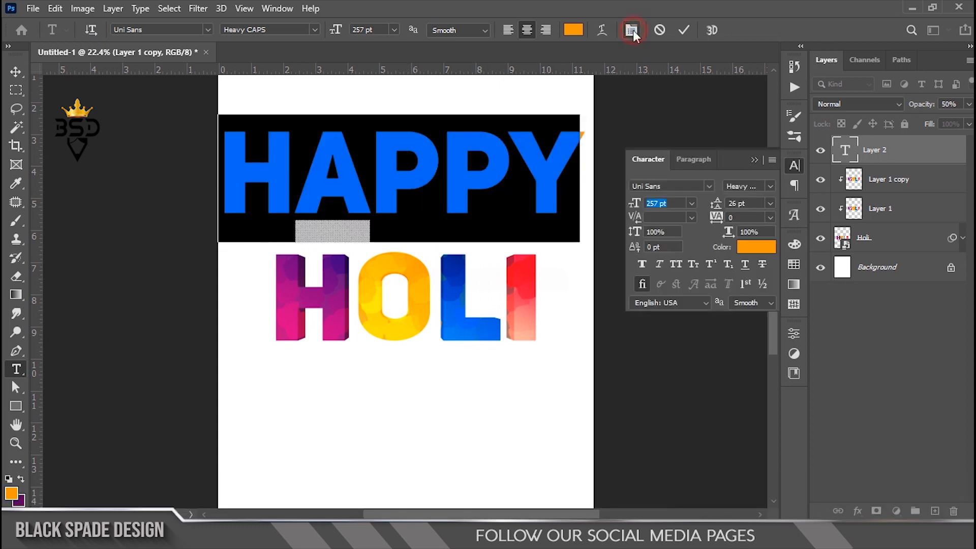
left_click(706, 184)
left_click(681, 257)
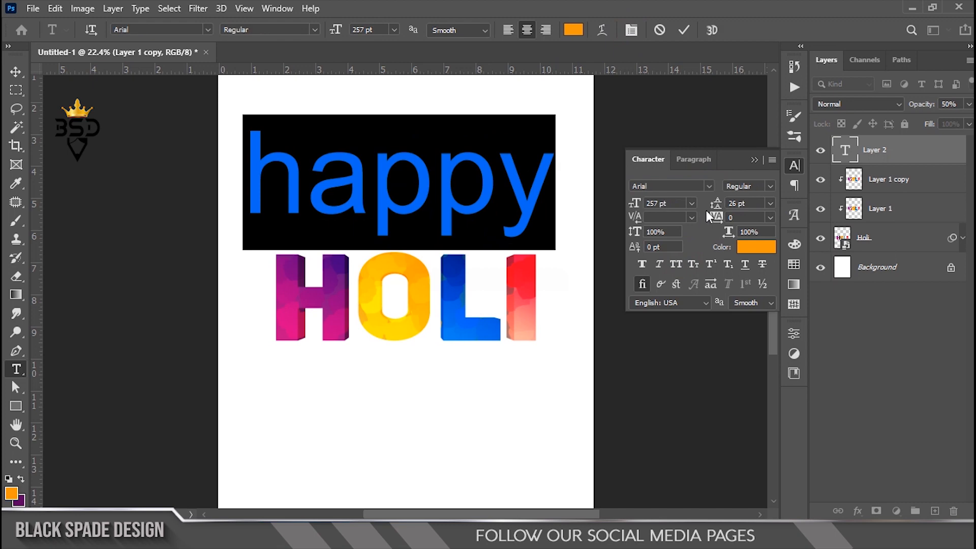
left_click(660, 265)
left_click(660, 264)
left_click(675, 264)
left_click_drag(634, 204, 511, 209)
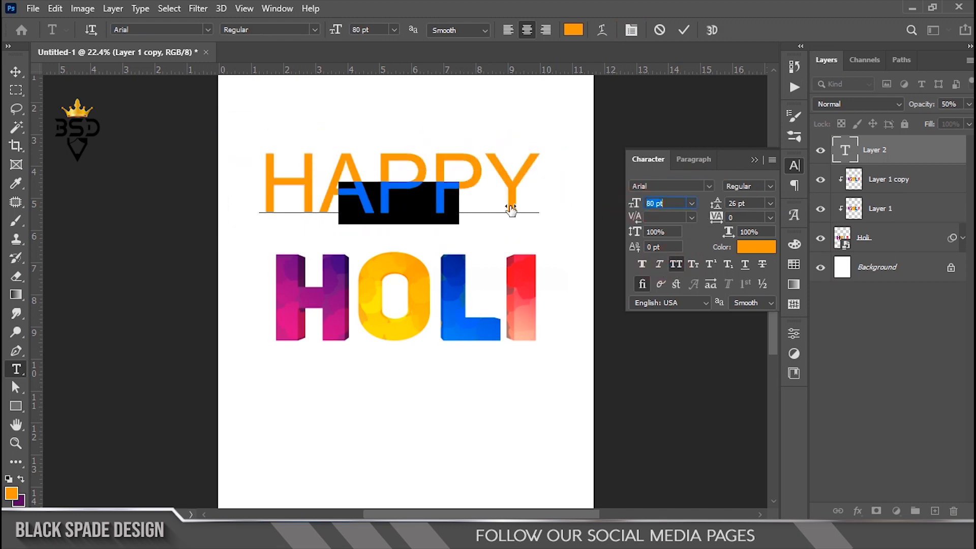
- Colour the HAPPY text near-black #101010, copy that colour code and set the font style to Bold
left_click(756, 246)
left_click_drag(497, 405, 421, 443)
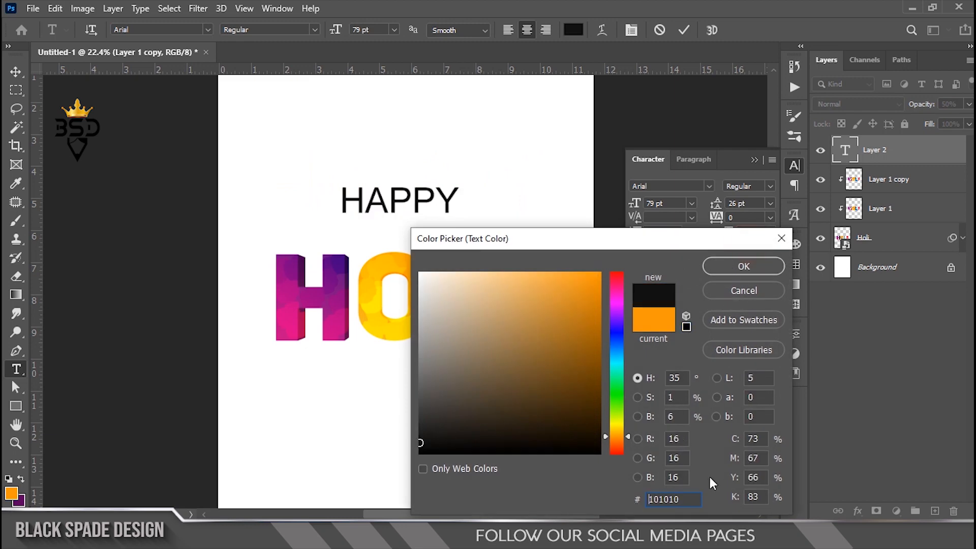
key("ctrl+c")
left_click(718, 261)
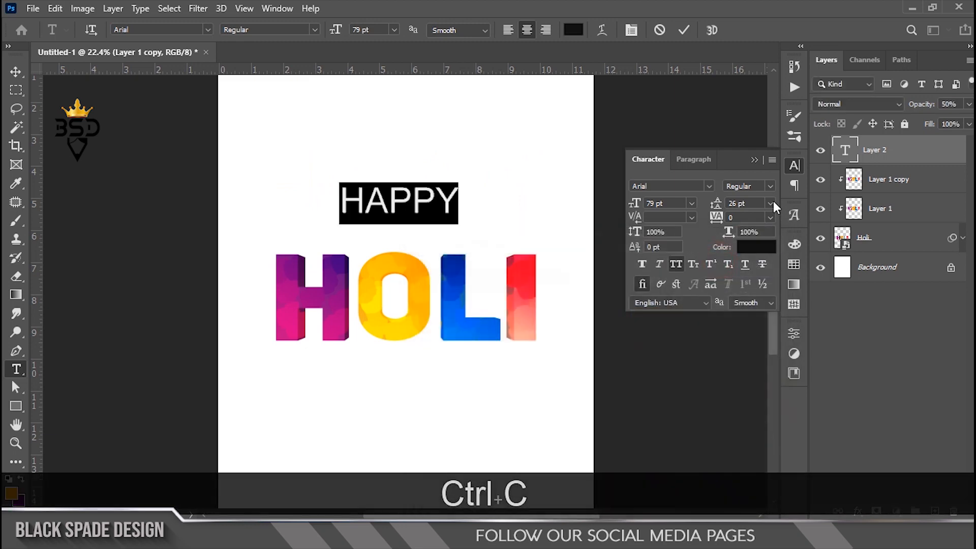
left_click(768, 187)
left_click(746, 222)
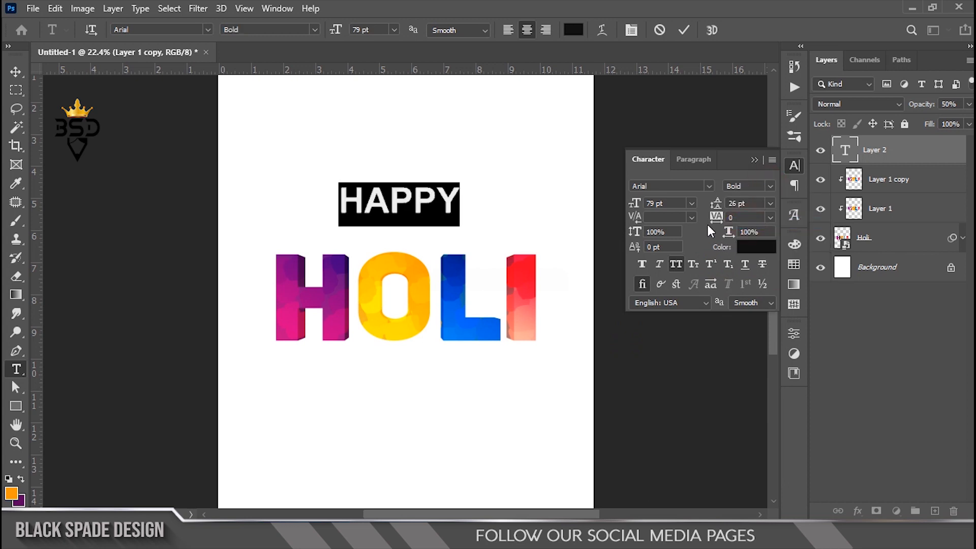
- Set the HAPPY text's tracking to 120 and its size to 56 pt
key("Up")
key("Up")
key("Up")
key("Up")
key("Up")
key("Up")
key("Up")
key("Up")
left_click_drag(634, 204, 614, 206)
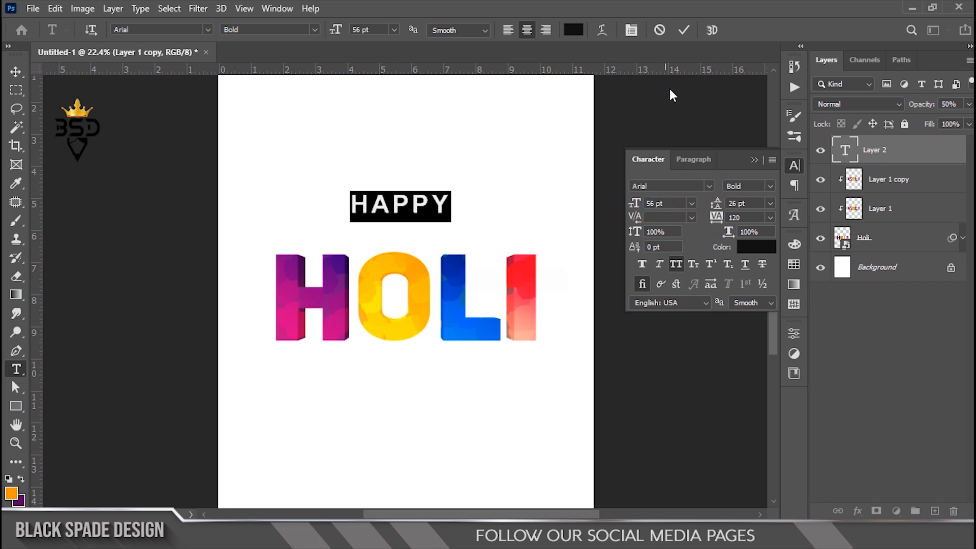
left_click(683, 32)
- Move the HAPPY text down, closer to the top of the HOLI letters
key("v")
scroll(482, 226, "down", 2)
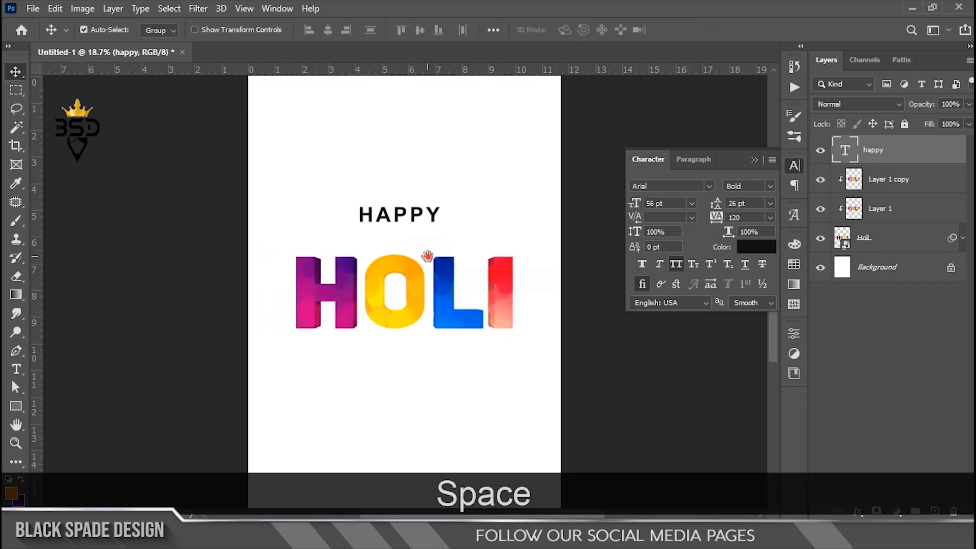
scroll(404, 213, "up", 1)
left_click_drag(404, 213, 406, 226)
- Add a new text layer reading FESTIVAL below the HOLI letters
key("t")
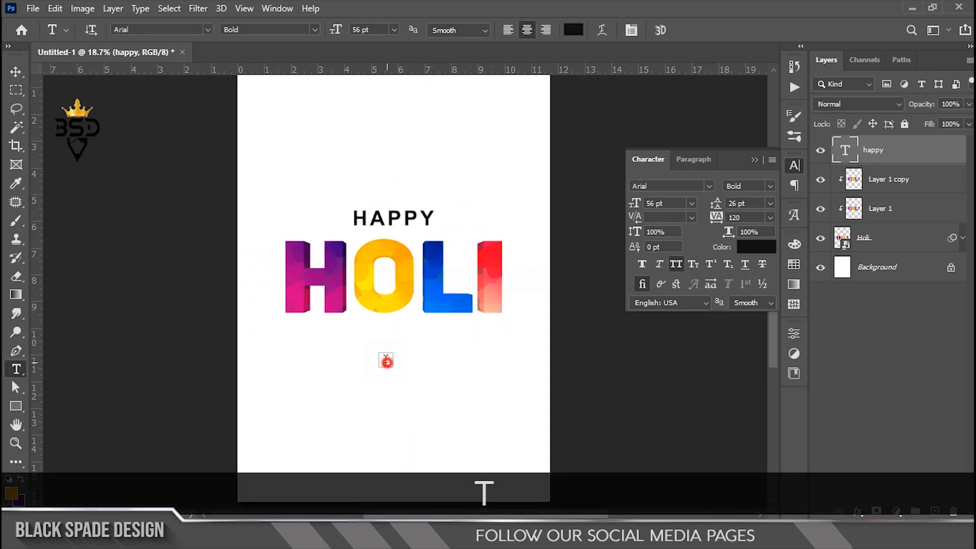
left_click(384, 358)
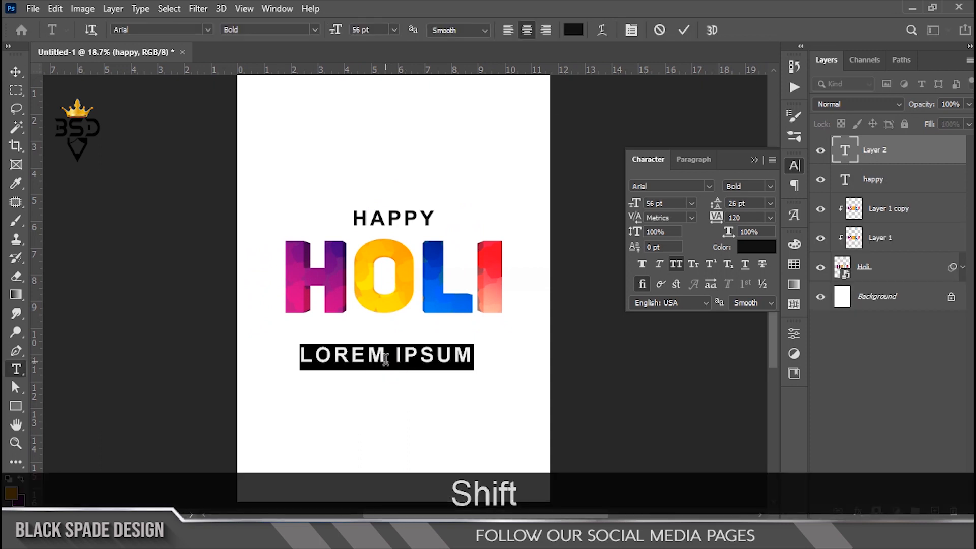
type("FESTI")
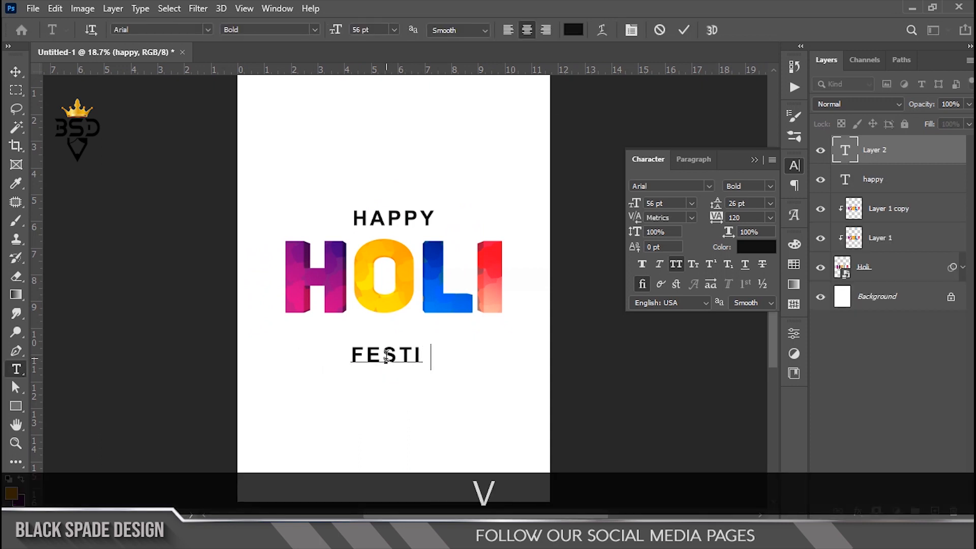
type("VAL")
- Format the whole Festival text without all caps in the Vervelle font, with tracking 0 and size 152 pt
key("ctrl+a")
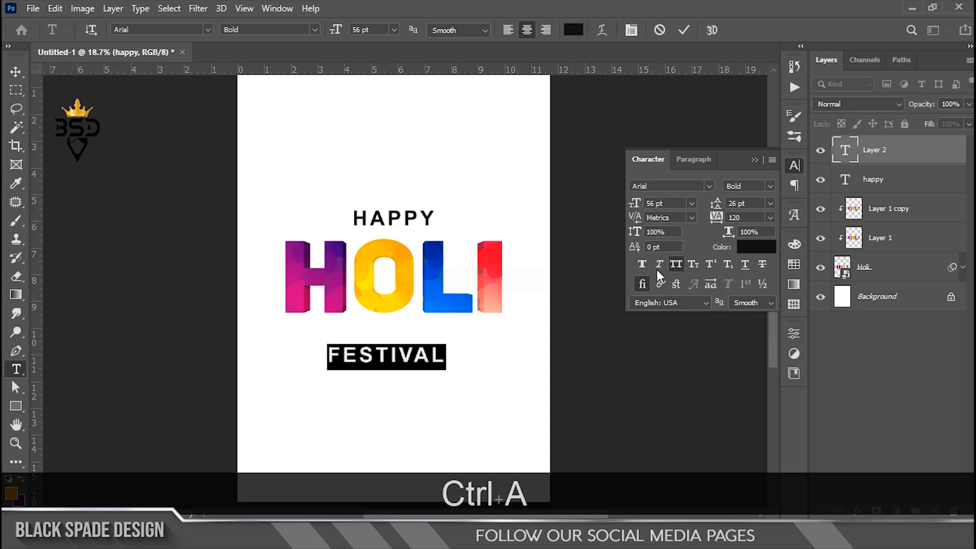
left_click(678, 263)
left_click(708, 186)
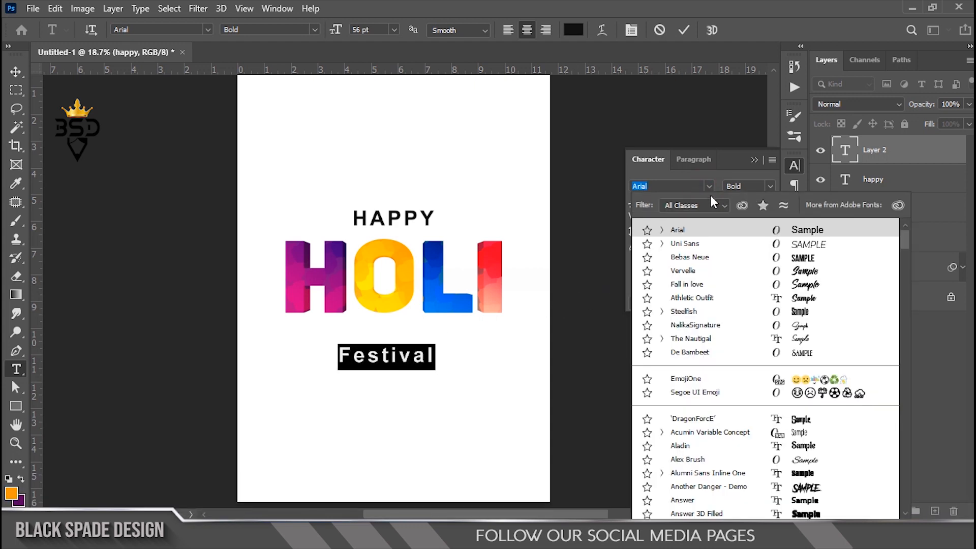
left_click(684, 271)
left_click(770, 218)
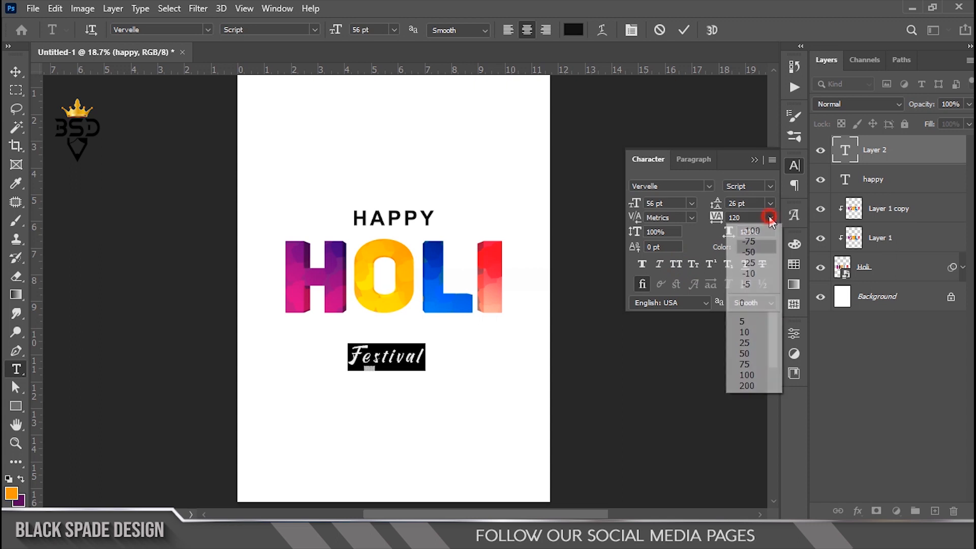
left_click(742, 303)
left_click_drag(634, 206, 701, 238)
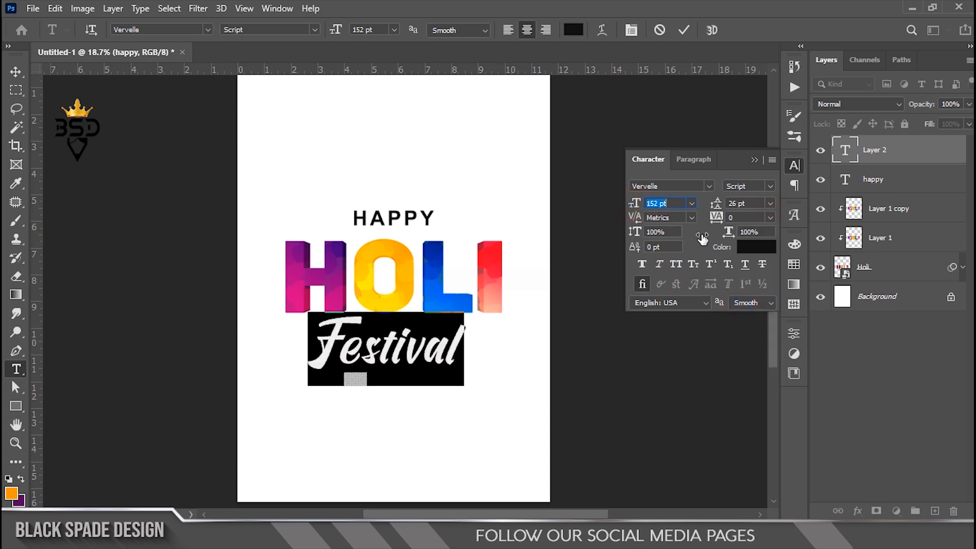
left_click(685, 30)
- Move the Festival text up so it overlaps the lower edge of the HOLI letters
scroll(422, 356, "up", 2)
key("v")
left_click_drag(419, 366, 428, 336)
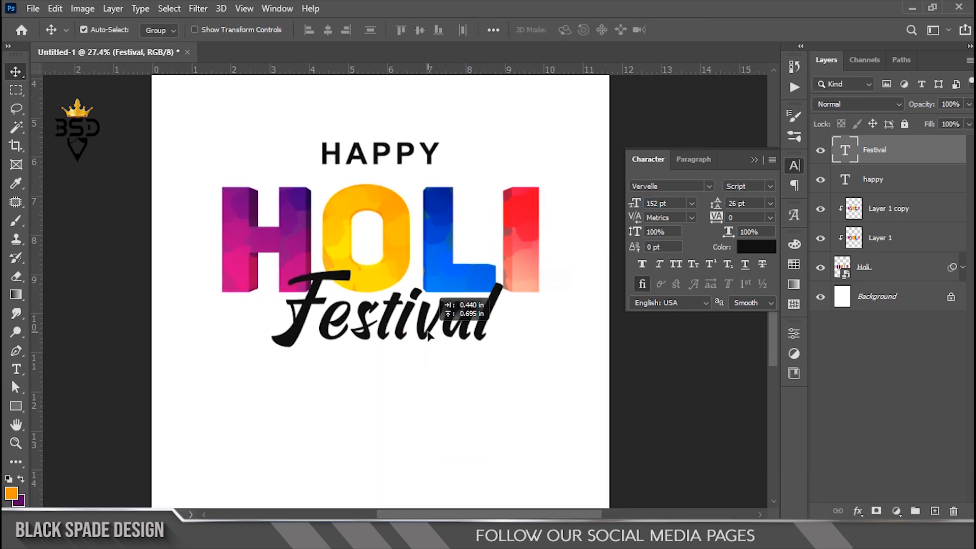
- Select Layer 1 copy, Layer 1 and the Holi layer and scale them together to about 105% from the centre
left_click(892, 219)
left_click(882, 267, "shift")
scroll(529, 283, "down", 2)
key("ctrl+t")
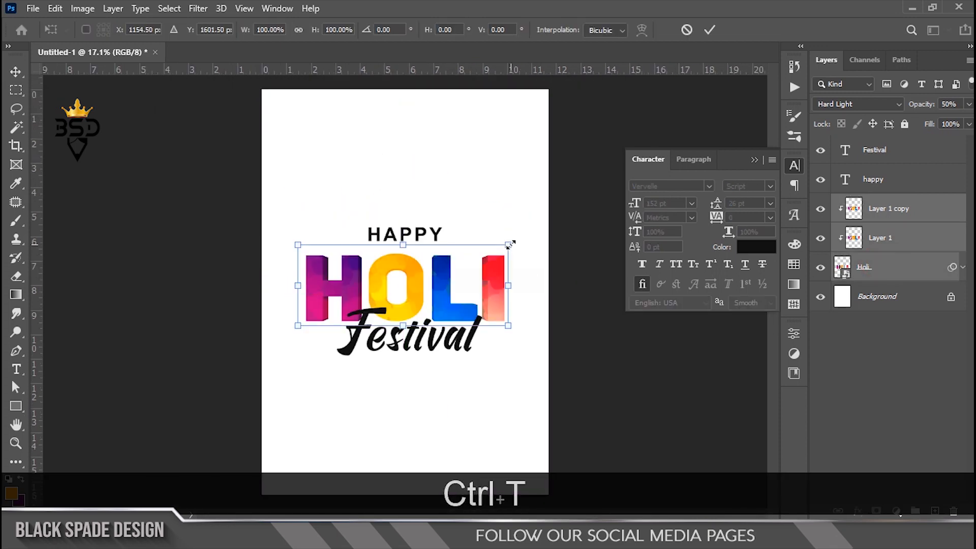
left_click_drag(511, 244, 517, 244)
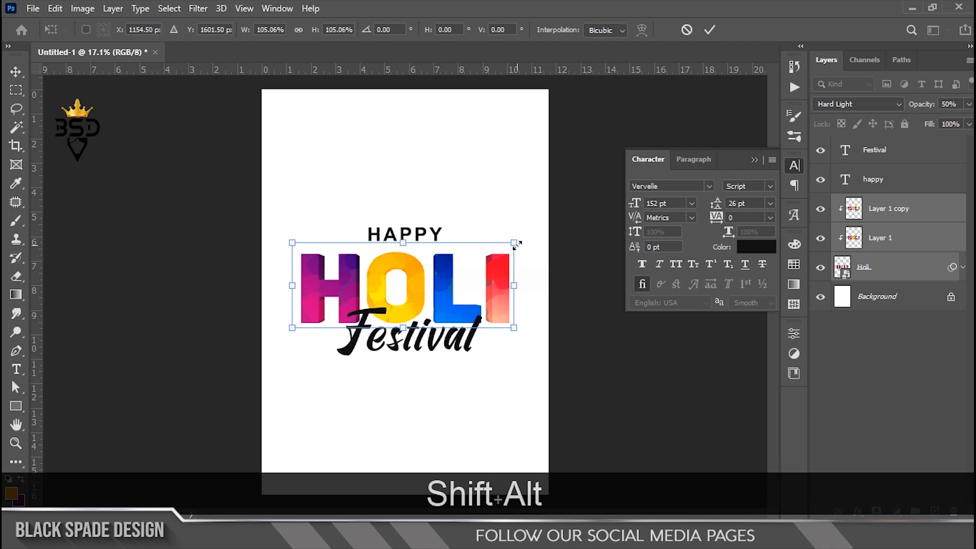
key("Return")
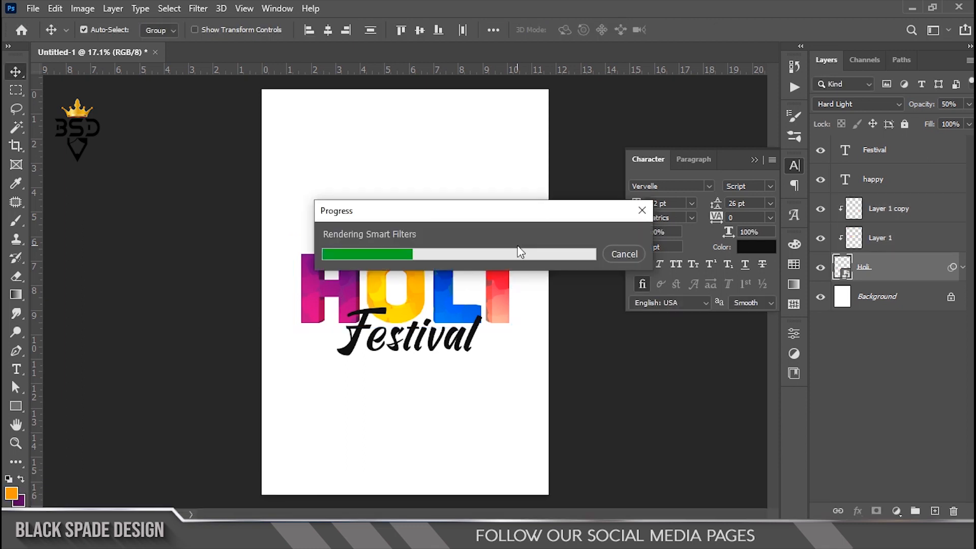
- Try the alternate glyph with a swash underline for the t in the Festival text
scroll(427, 358, "up", 3)
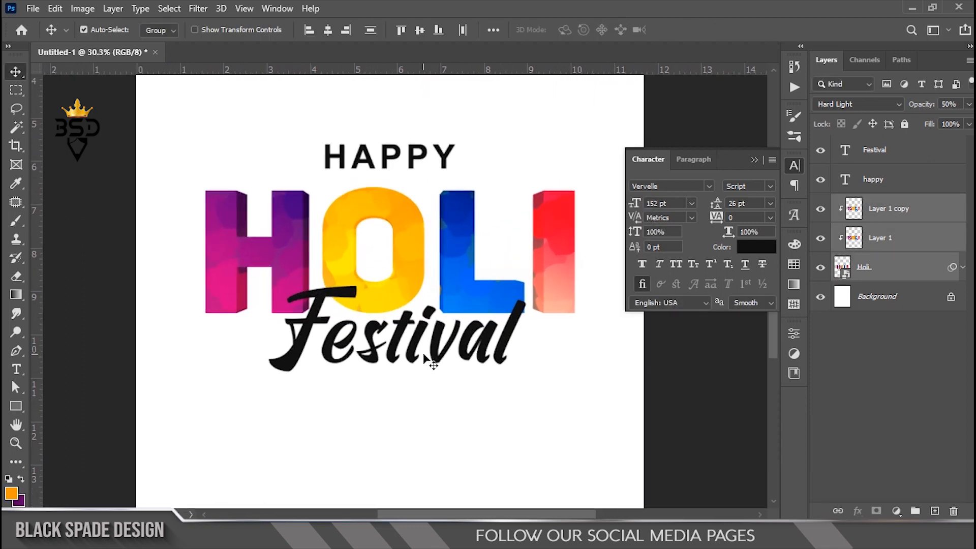
scroll(426, 339, "up", 1)
key("t")
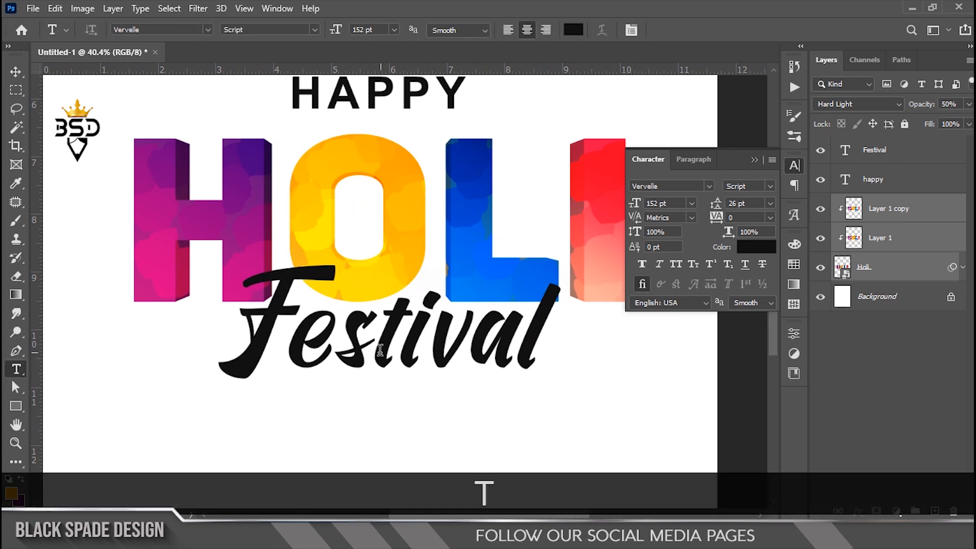
scroll(381, 350, "up", 1)
left_click(402, 329)
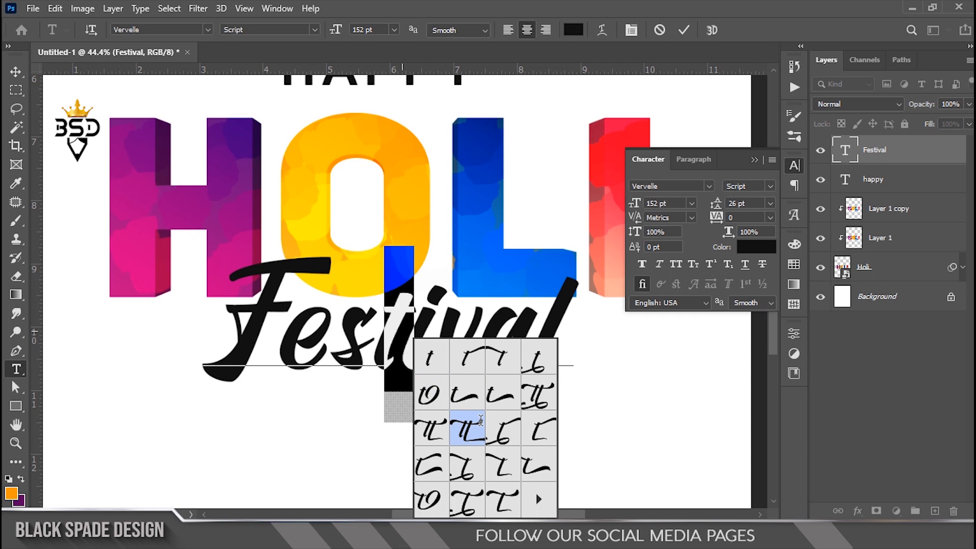
left_click(538, 359)
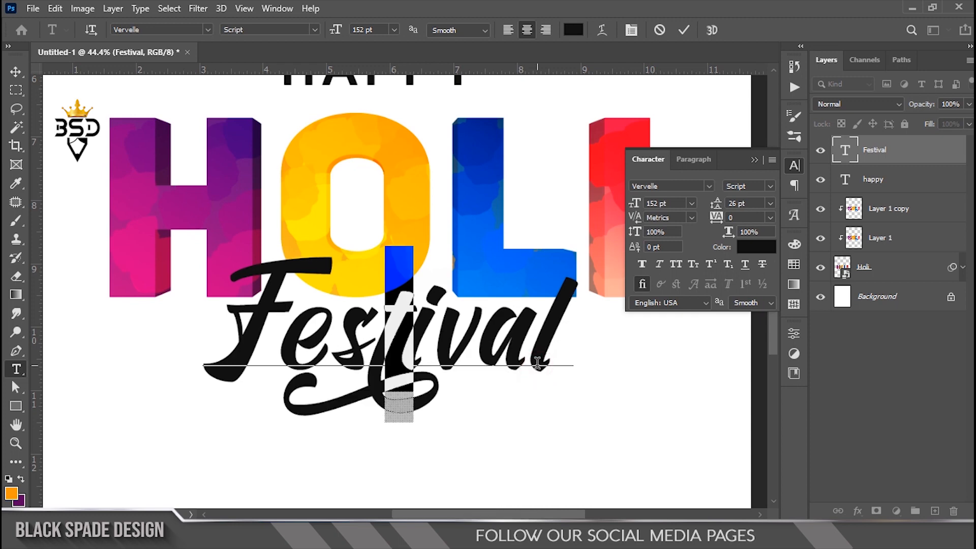
left_click(431, 315)
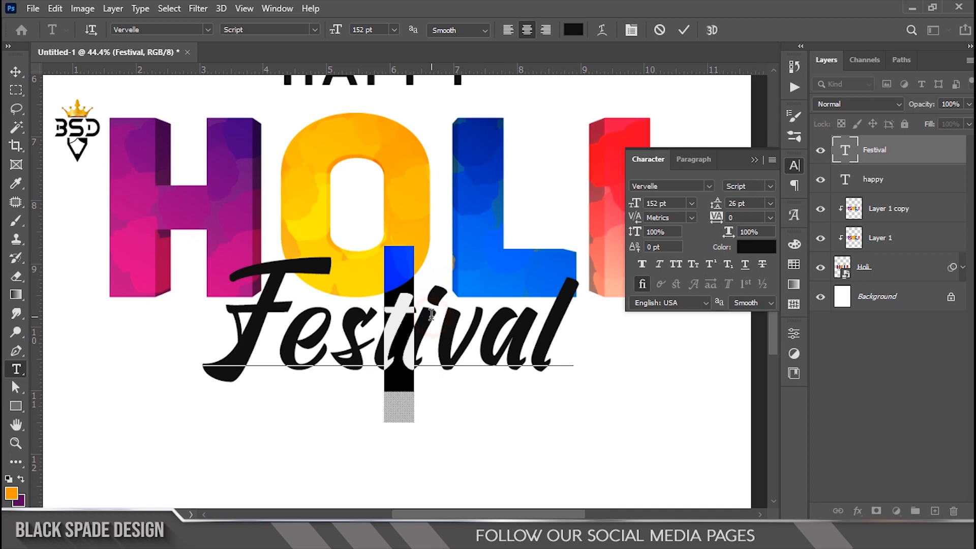
- Replace the v in Festival with its looped alternate glyph and the final l with the alternate ending in a long tail
left_click(477, 308)
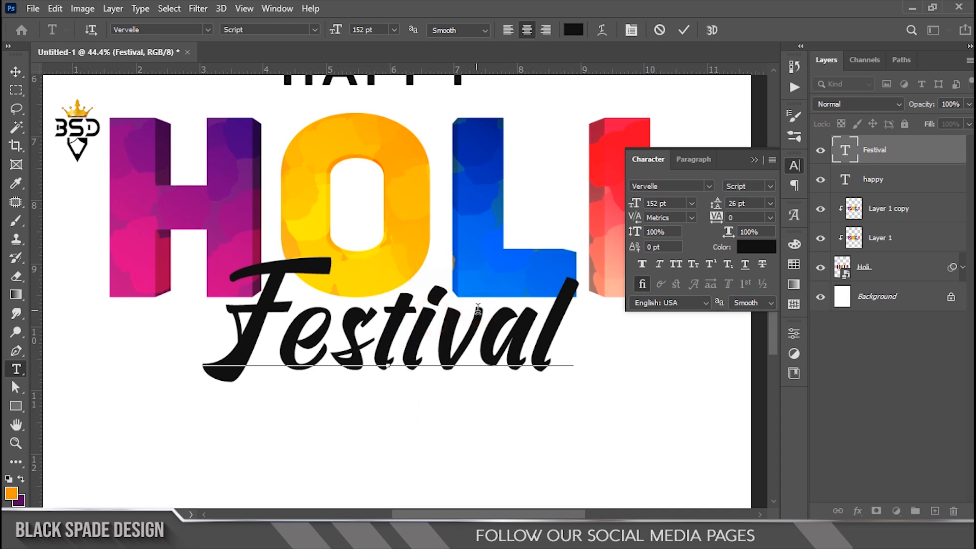
key("shift+Left")
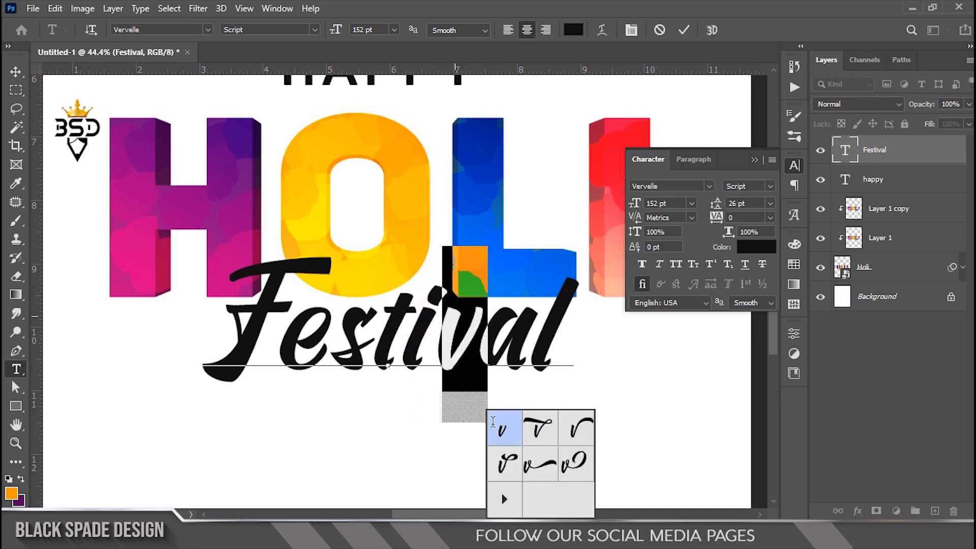
left_click(506, 470)
left_click(559, 338)
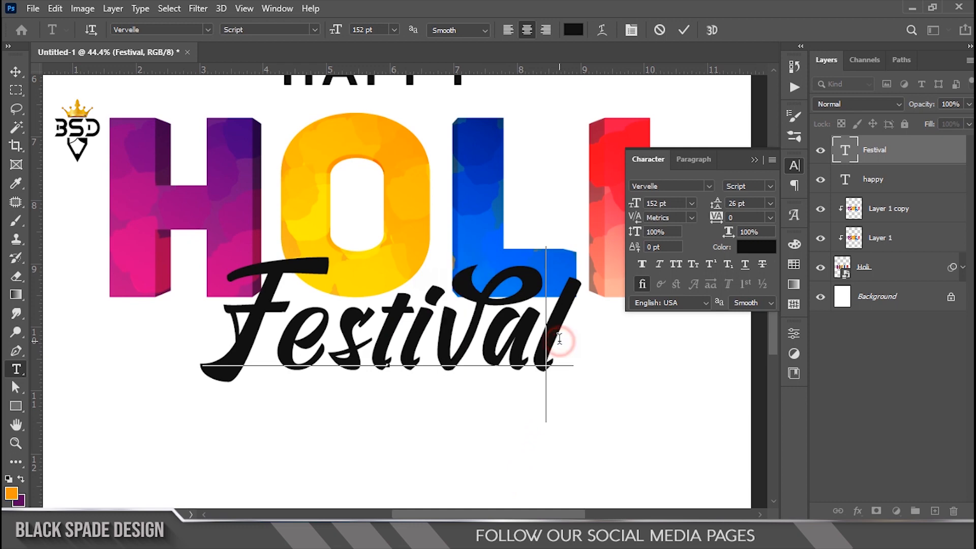
key("shift+Right")
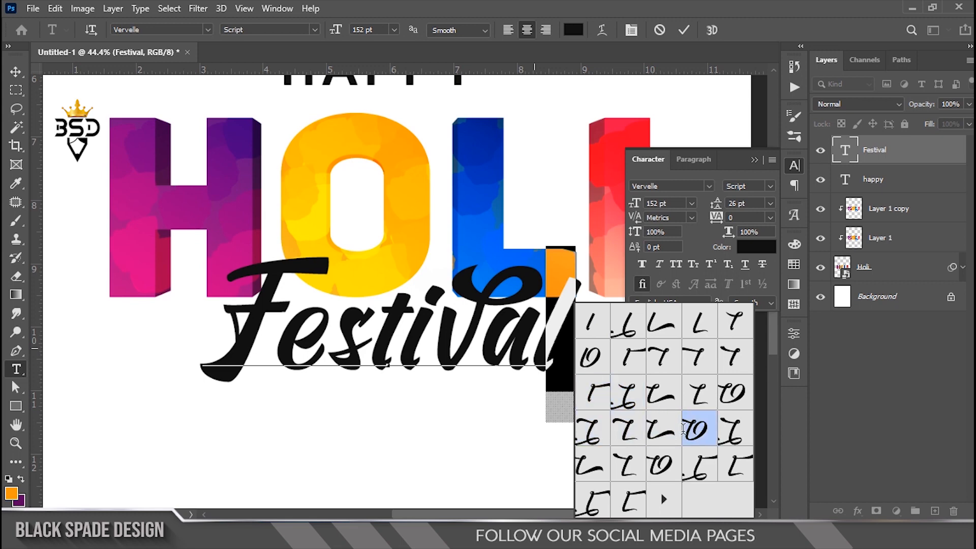
left_click(697, 324)
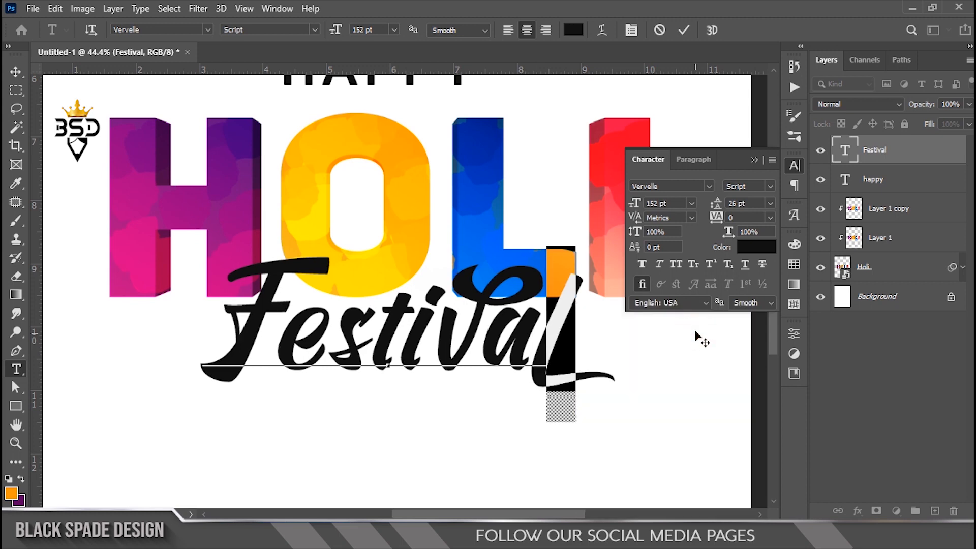
left_click(684, 29)
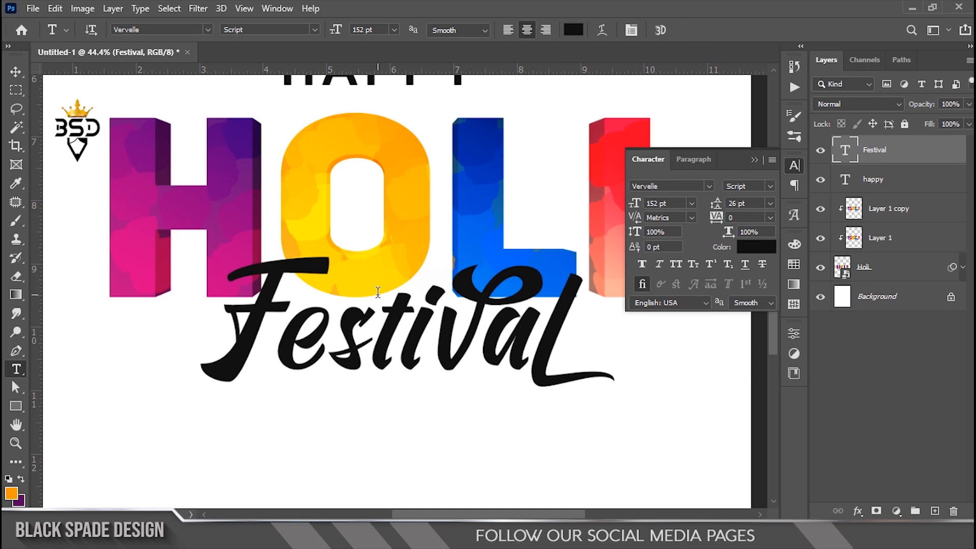
scroll(377, 292, "down", 1)
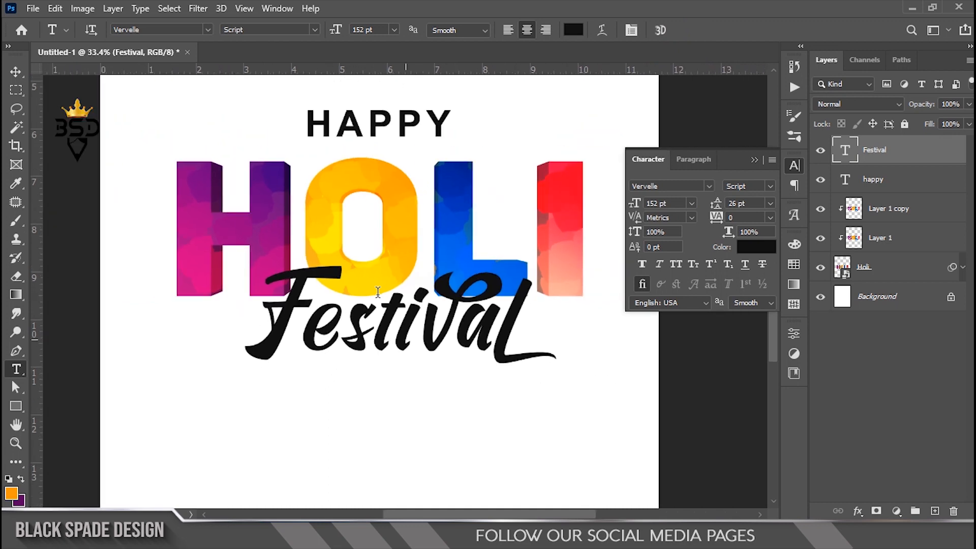
left_click(393, 335)
key("ctrl+a")
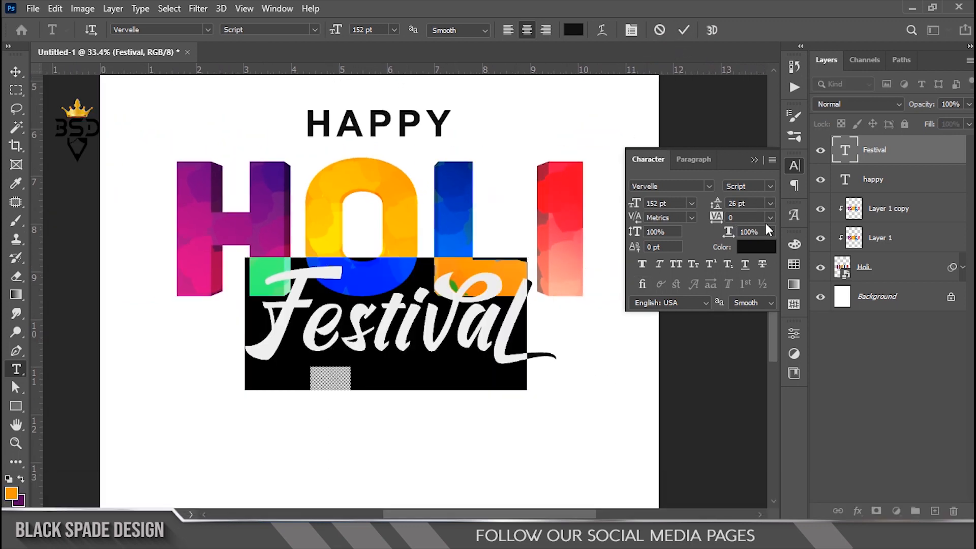
left_click(684, 30)
scroll(389, 310, "down", 1)
scroll(390, 310, "down", 4)
- Shift the Festival text slightly up and to the left over the HOLI letters
key("v")
scroll(435, 354, "up", 6)
key("space")
left_click_drag(435, 355, 418, 335)
left_click_drag(366, 313, 363, 310)
- Add a drop shadow to the Festival layer with 15% opacity, 42 px distance and 29 px size
left_click(857, 510)
left_click(869, 500)
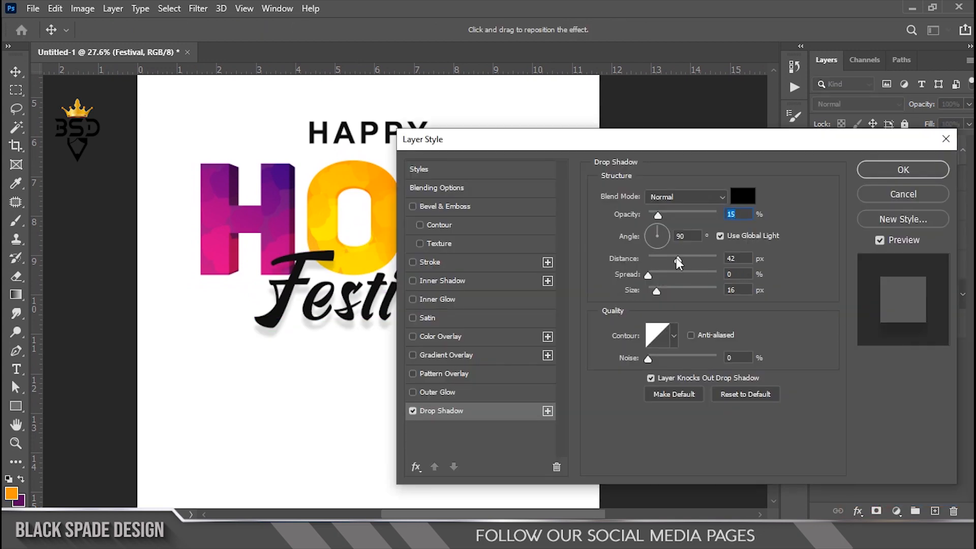
left_click_drag(659, 297, 663, 298)
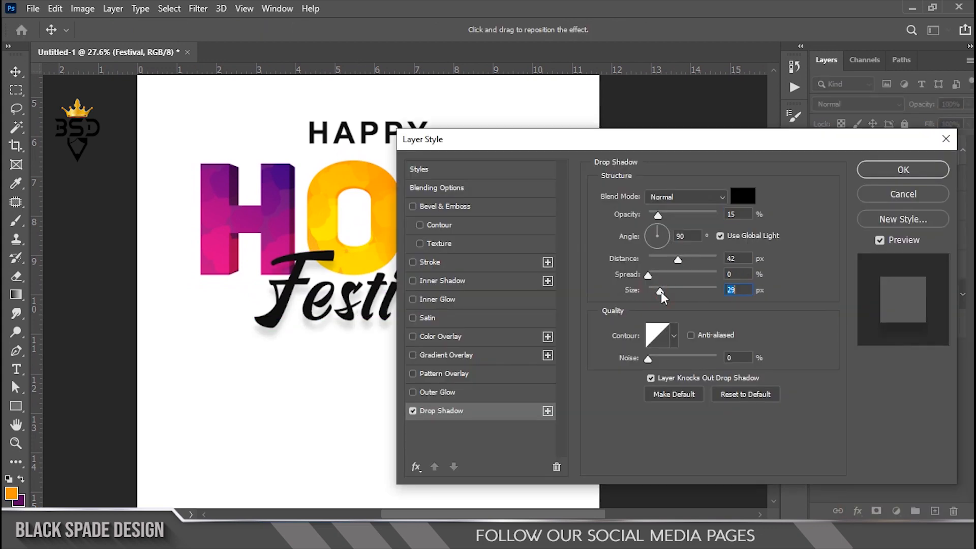
left_click(885, 169)
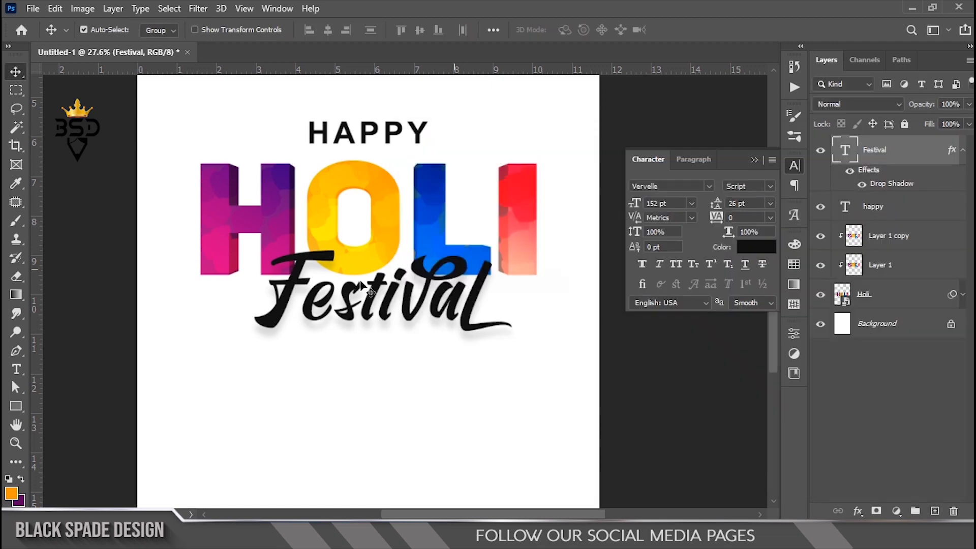
- Draw a purple rectangle about 2589 by 705 px across the top of the page, extending past its edges
scroll(350, 288, "down", 3)
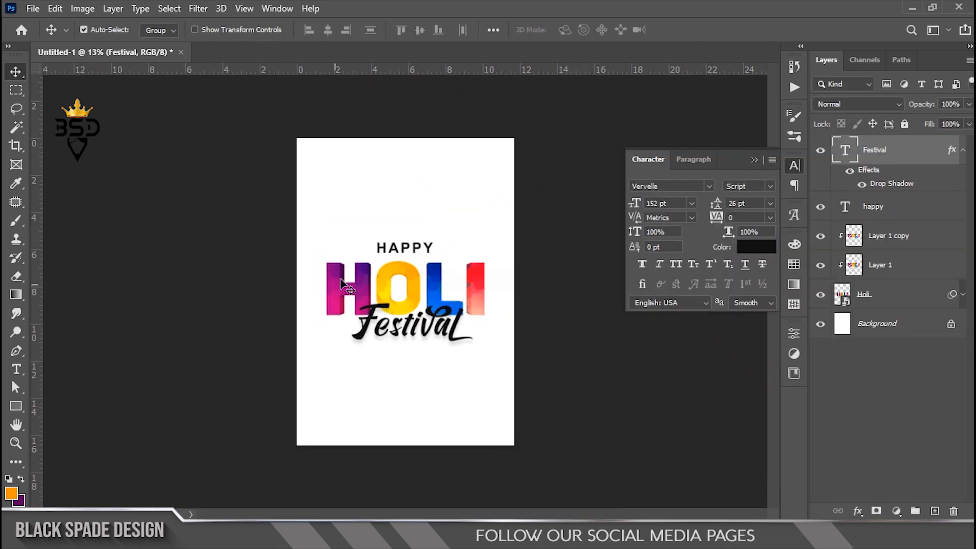
left_click(754, 162)
scroll(370, 187, "up", 4)
left_click_drag(370, 187, 369, 255)
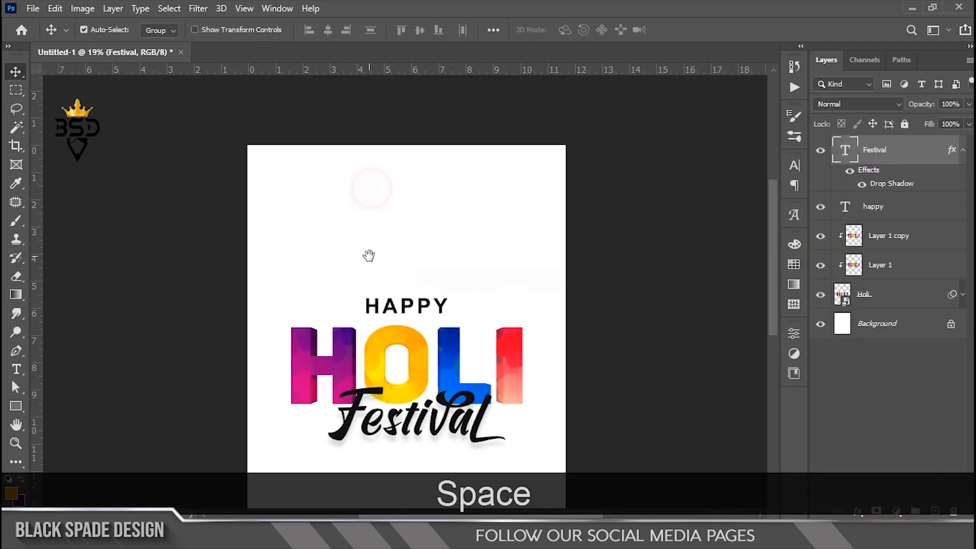
left_click(16, 406)
left_click_drag(229, 130, 581, 225)
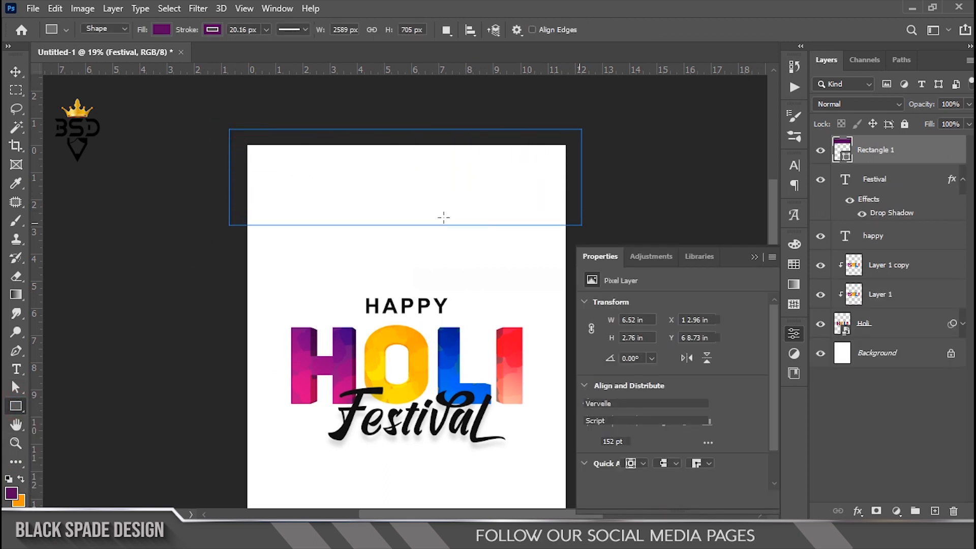
- Remove the rectangle's stroke, align its upper edge with the page top and extend its height to about 3.47 in
left_click(630, 426)
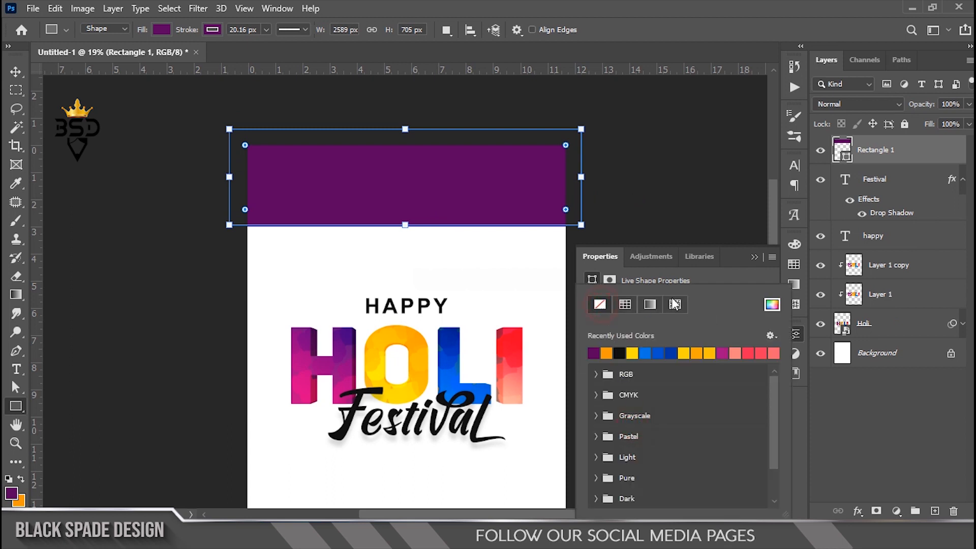
left_click(600, 304)
left_click(734, 279)
left_click_drag(406, 128, 405, 145)
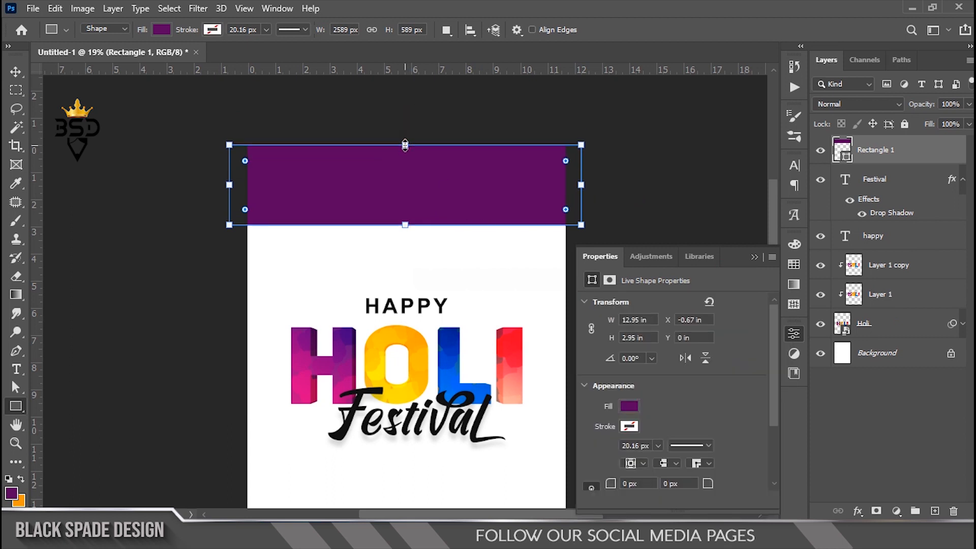
left_click_drag(405, 224, 404, 239)
left_click(15, 74)
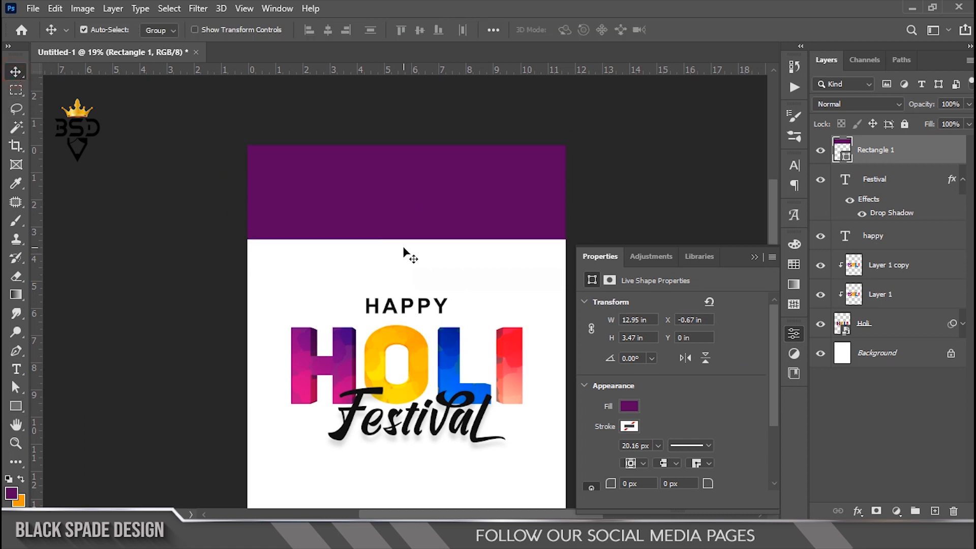
- Open the Eye Candy 7 filter on the purple rectangle as a smart object and choose the Drip effect
scroll(402, 246, "up", 2)
left_click(752, 258)
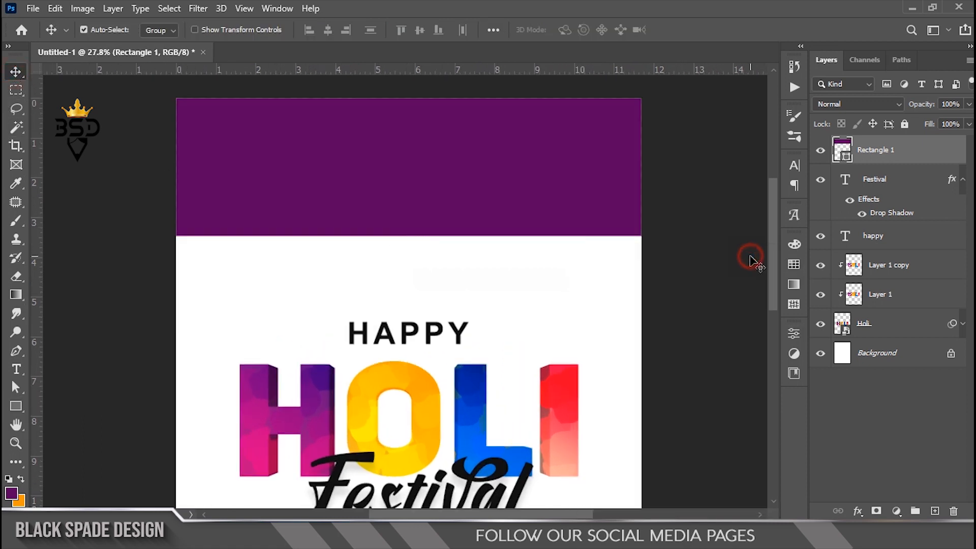
left_click(199, 8)
mouse_move(325, 334)
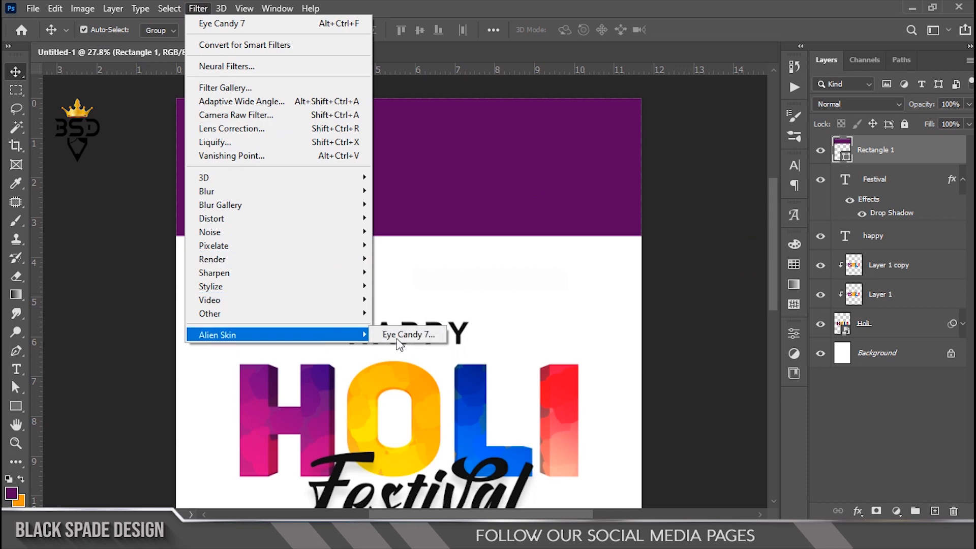
left_click(399, 333)
left_click(483, 213)
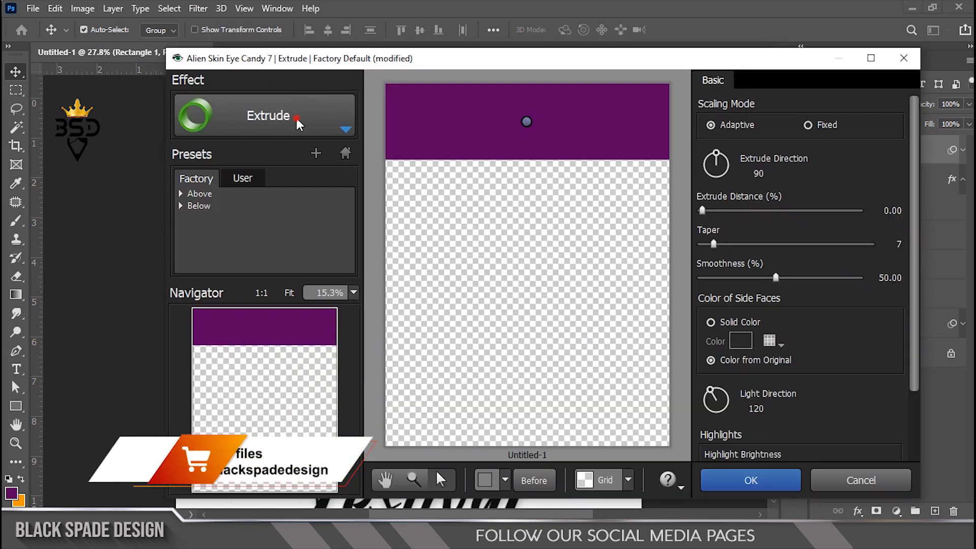
left_click(300, 124)
left_click(236, 260)
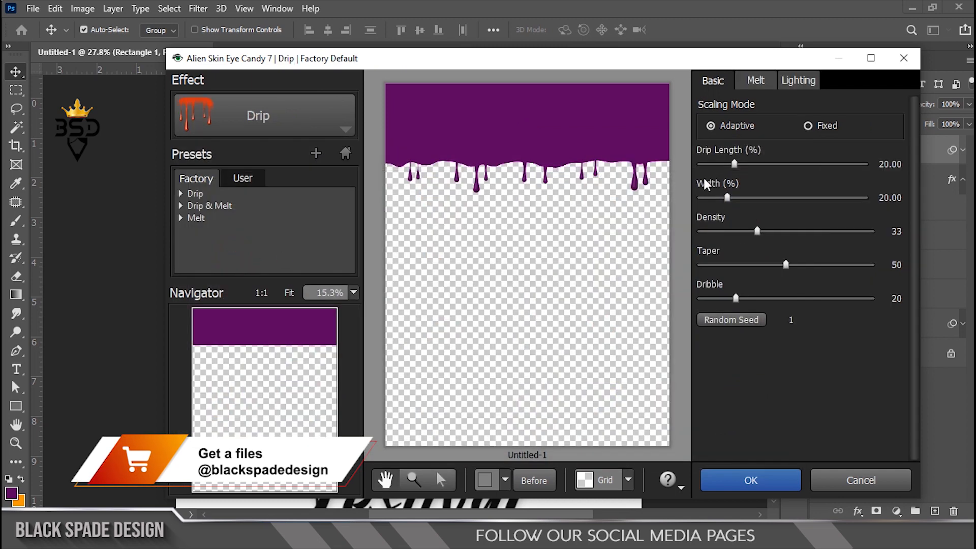
- Apply the Drip effect with drip length 0, melt length 59.50%, ripple width 34.16% and pooling 6
left_click_drag(734, 164, 701, 163)
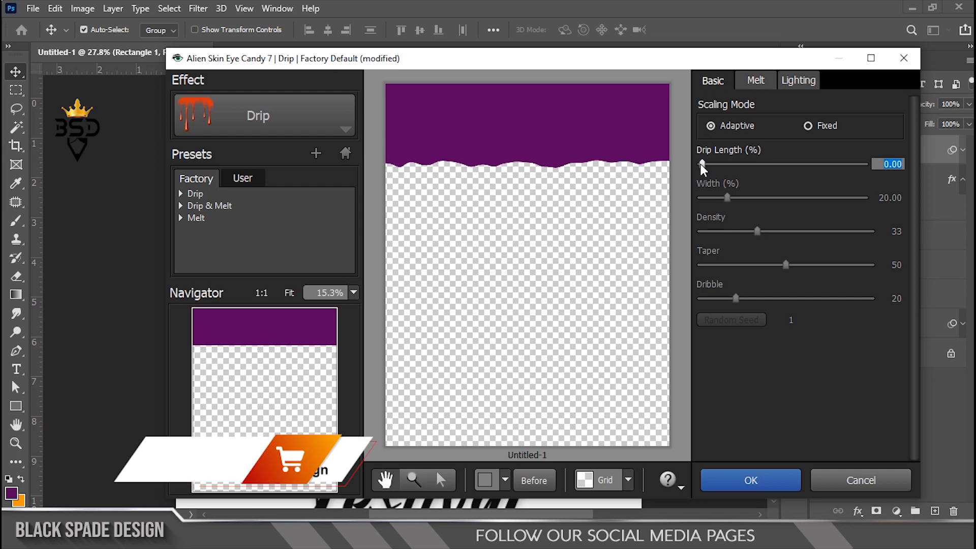
left_click(755, 81)
left_click_drag(746, 151, 768, 152)
left_click_drag(718, 118, 751, 118)
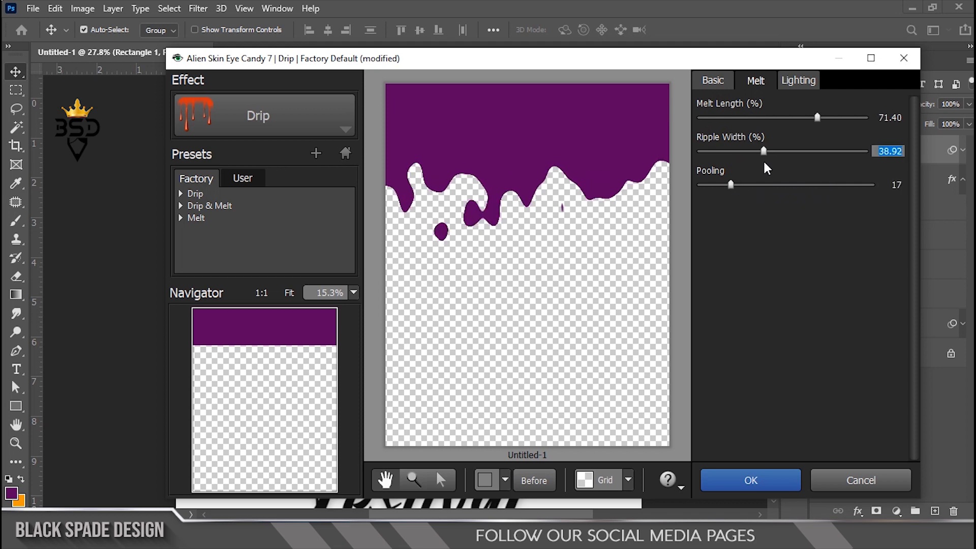
left_click_drag(765, 168, 763, 155)
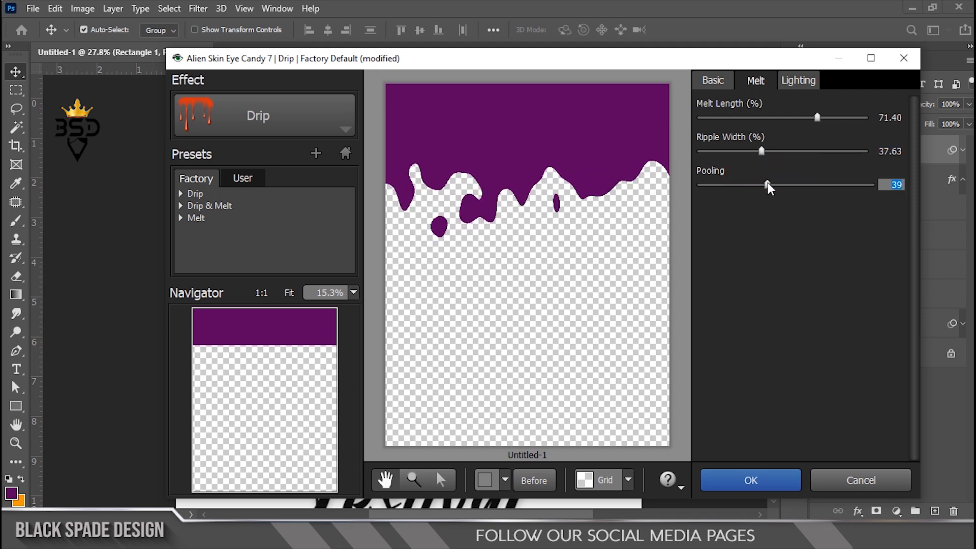
left_click_drag(817, 118, 801, 123)
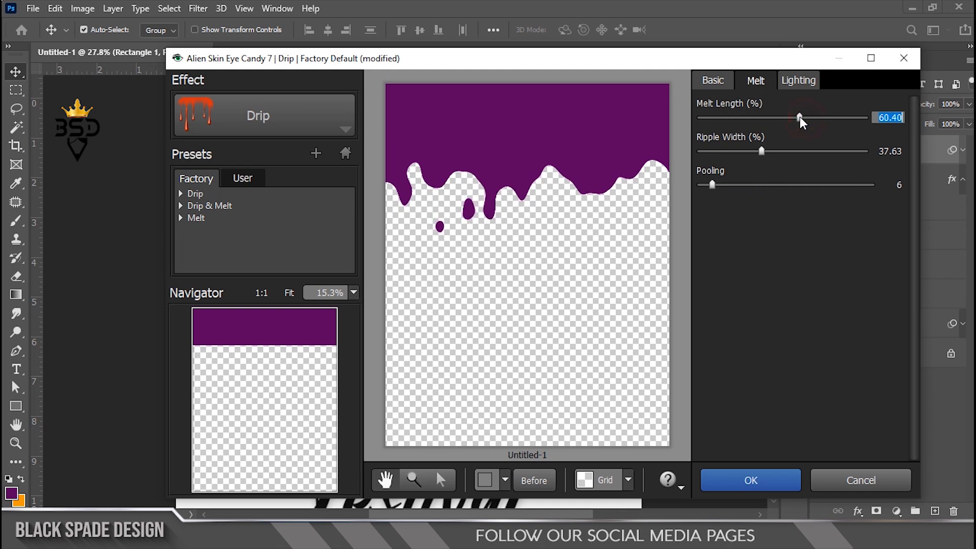
left_click(775, 152)
left_click_drag(779, 158, 755, 156)
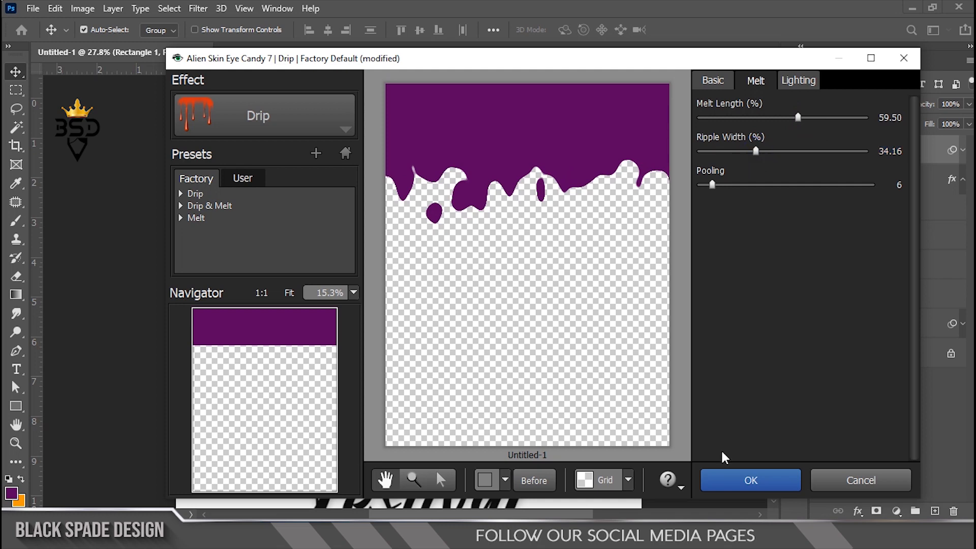
left_click(741, 479)
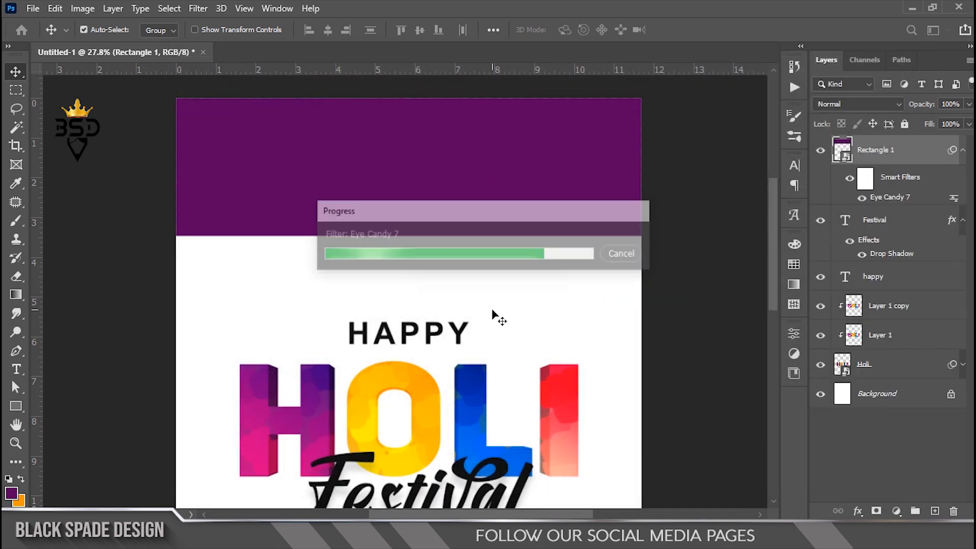
- Move the purple drip shape up so its drips sit higher above the HAPPY heading
scroll(491, 305, "down", 3)
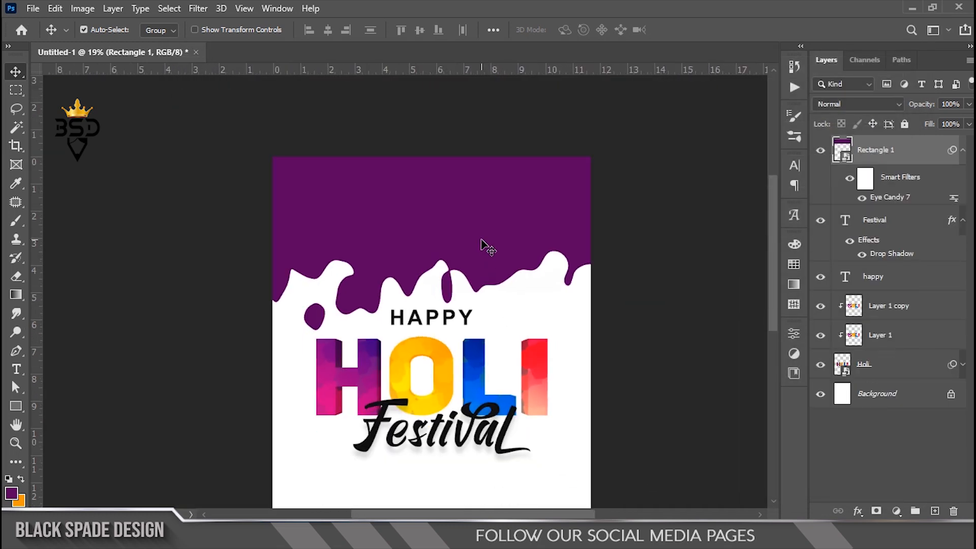
key("Up")
key("ctrl+t")
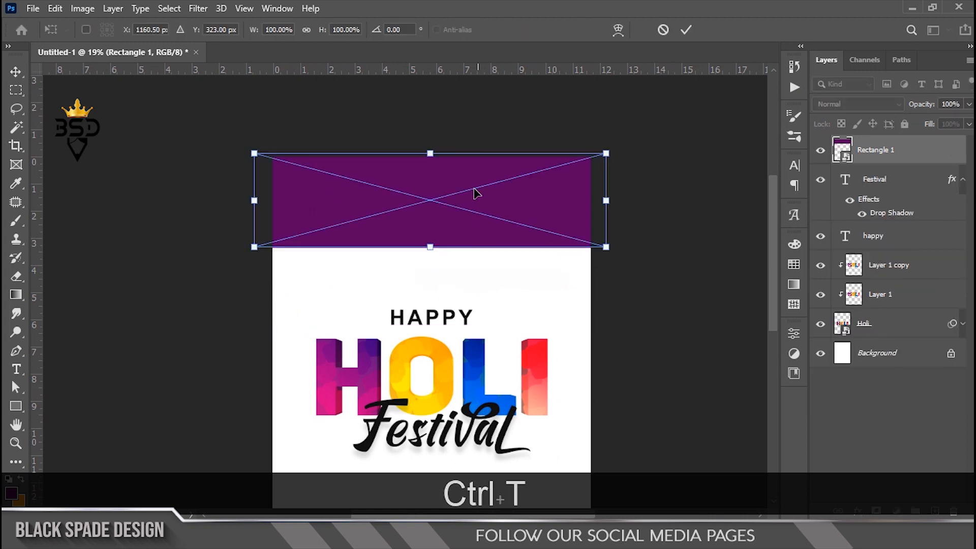
left_click_drag(468, 210, 469, 186)
key("Return")
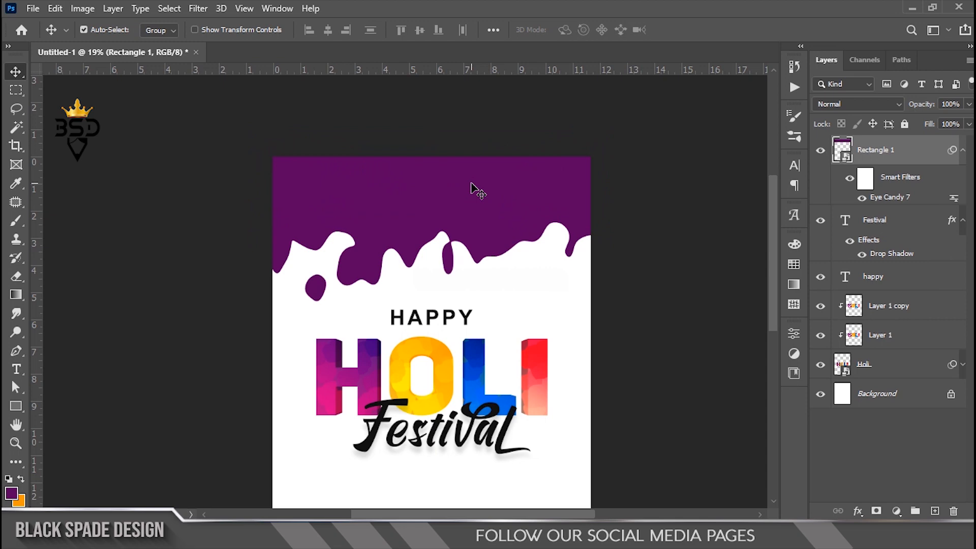
scroll(474, 188, "down", 2)
key("Up")
key("Up")
key("Up")
key("Up")
key("Up")
key("Up")
key("Up")
key("Up")
key("Up")
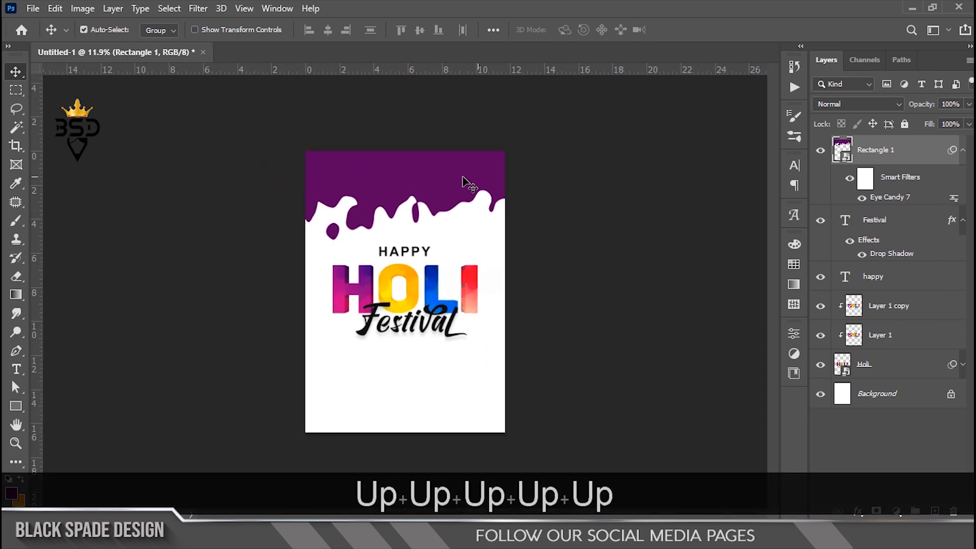
- Add a smooth Inner Bevel to the drip shape with 100% depth, 32 px size and 16 px soften
scroll(381, 180, "up", 2)
scroll(382, 182, "up", 2)
key("space")
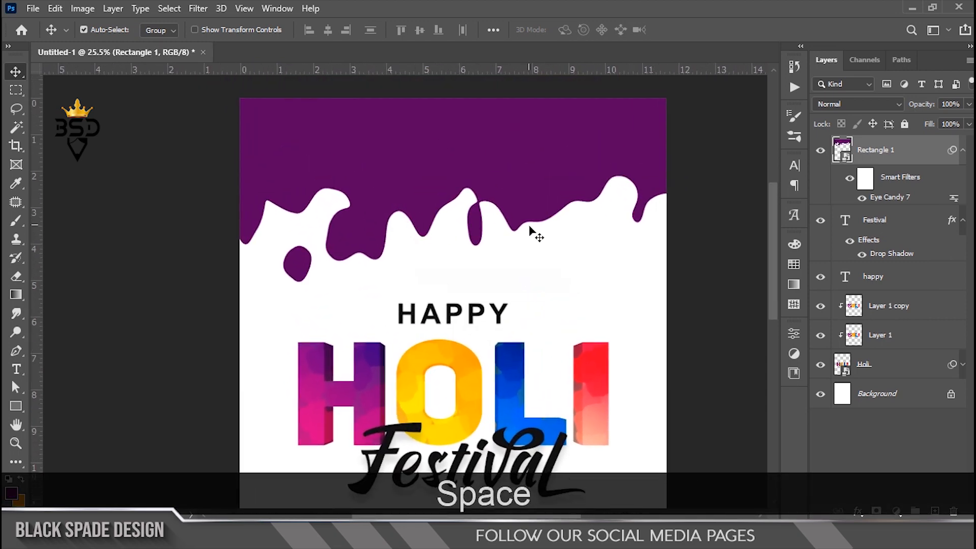
left_click(857, 511)
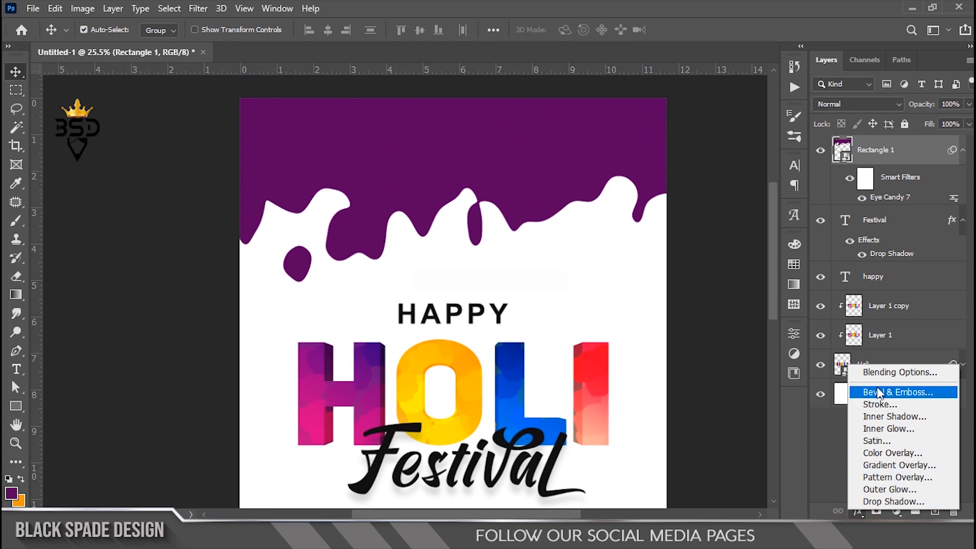
left_click(877, 390)
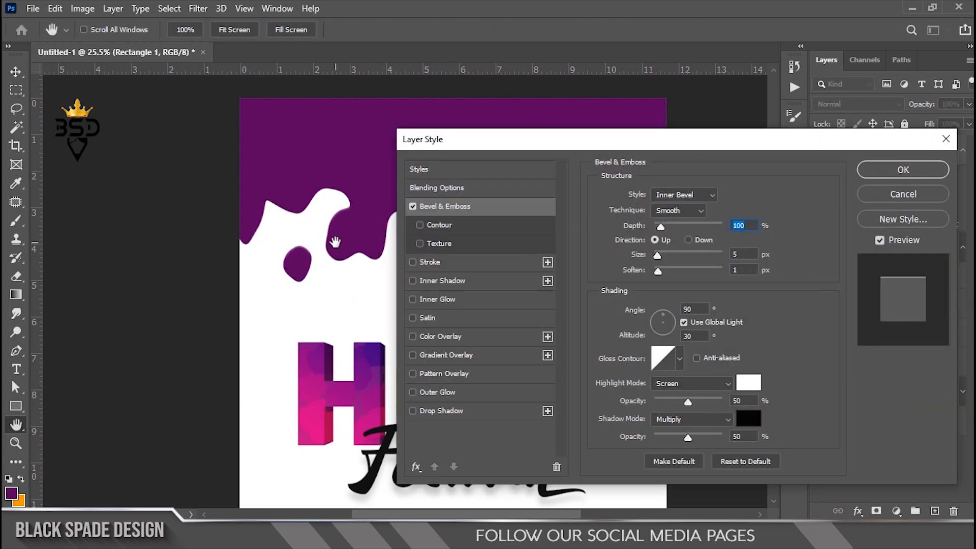
left_click_drag(451, 145, 510, 155)
left_click_drag(715, 265, 728, 261)
left_click_drag(715, 160, 751, 171)
key("Tab")
left_click_drag(764, 277, 760, 278)
left_click_drag(837, 163, 594, 278)
left_click_drag(514, 389, 518, 394)
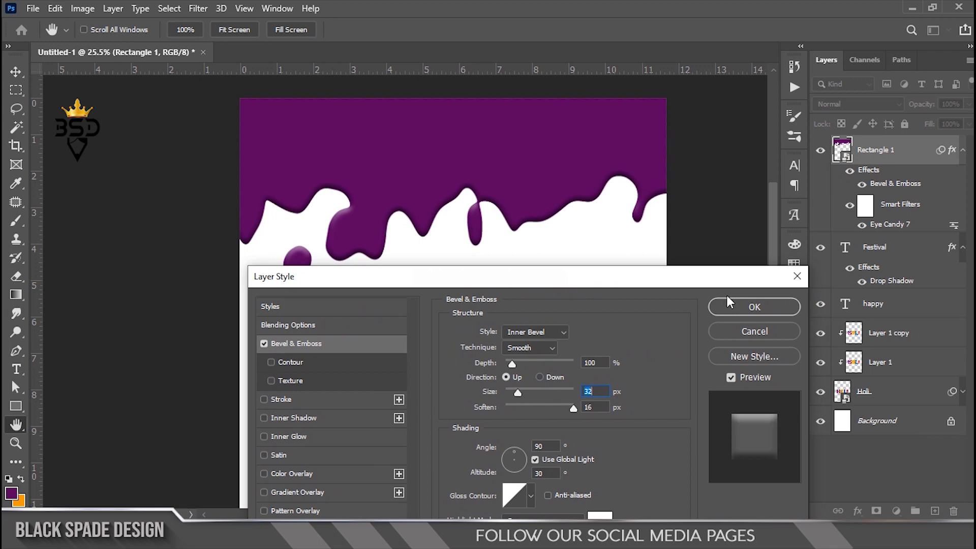
left_click(724, 309)
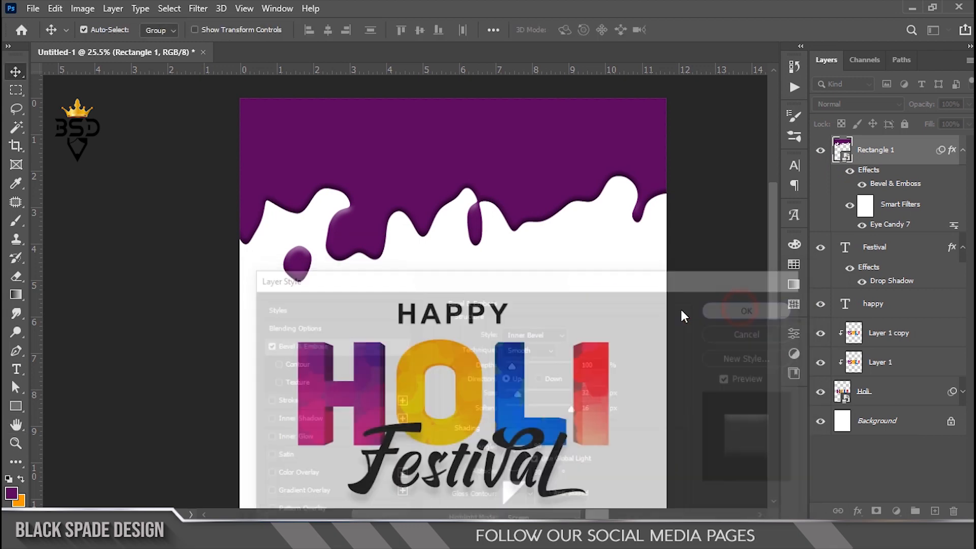
- Start a new text line in the empty area below the Festival lettering and set its font to Arial Regular
scroll(516, 283, "down", 8)
scroll(436, 350, "up", 4)
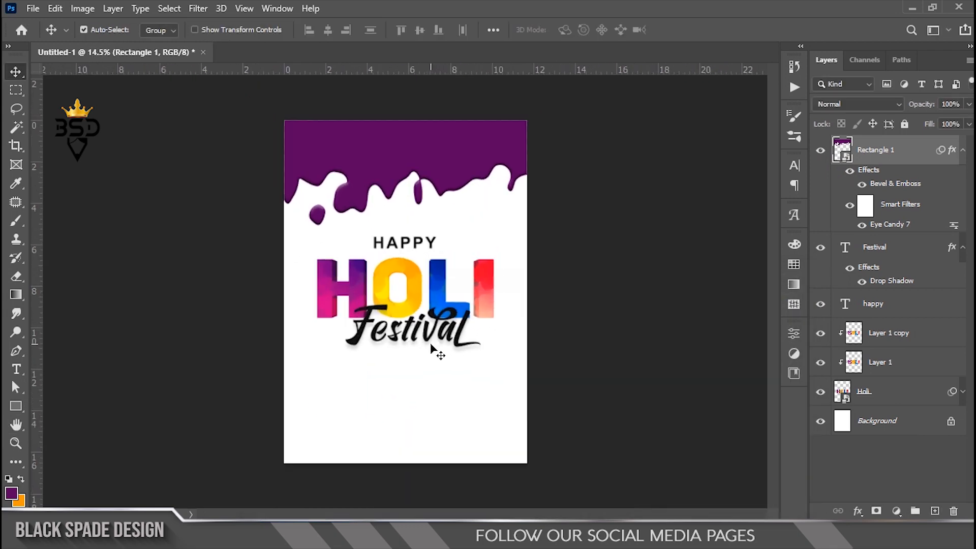
key("space")
scroll(438, 377, "up", 4)
left_click_drag(435, 383, 434, 257)
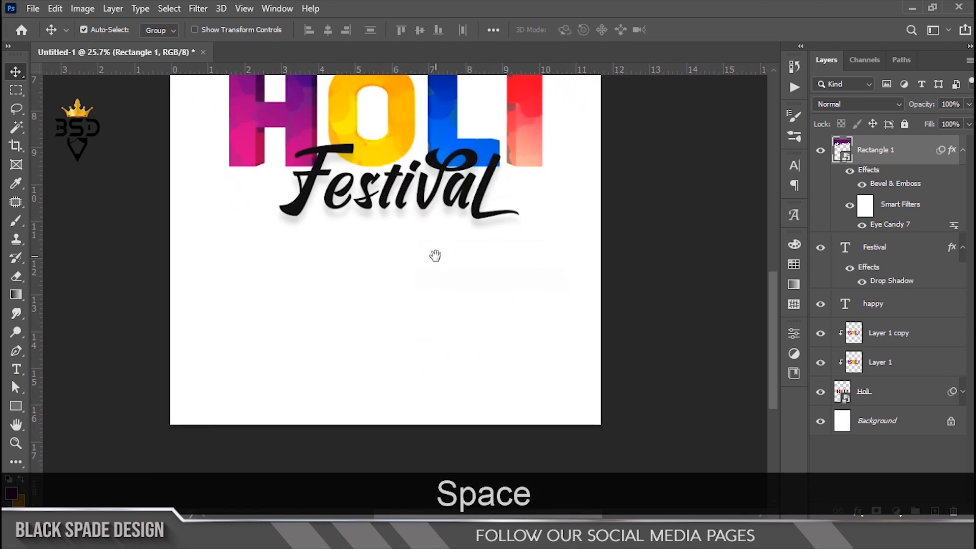
key("t")
left_click(385, 296)
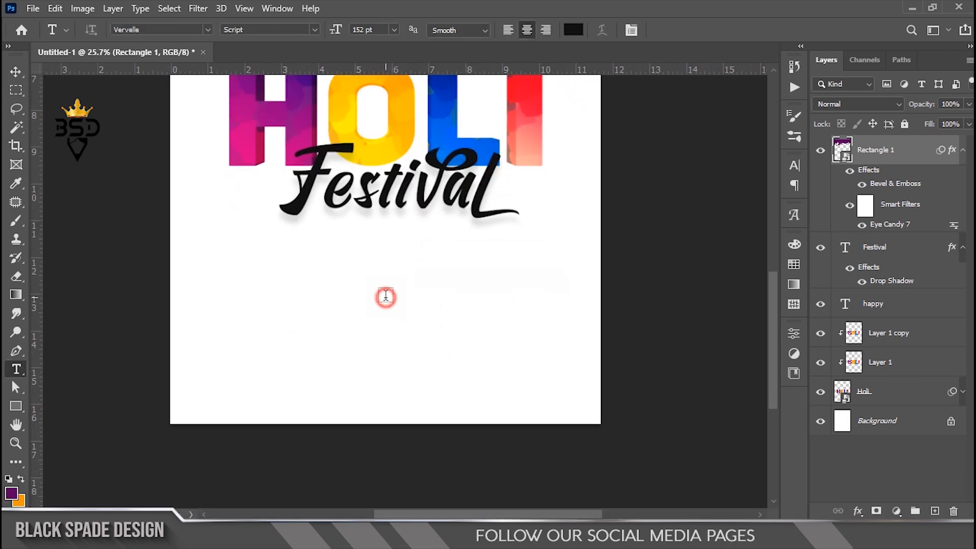
left_click(631, 30)
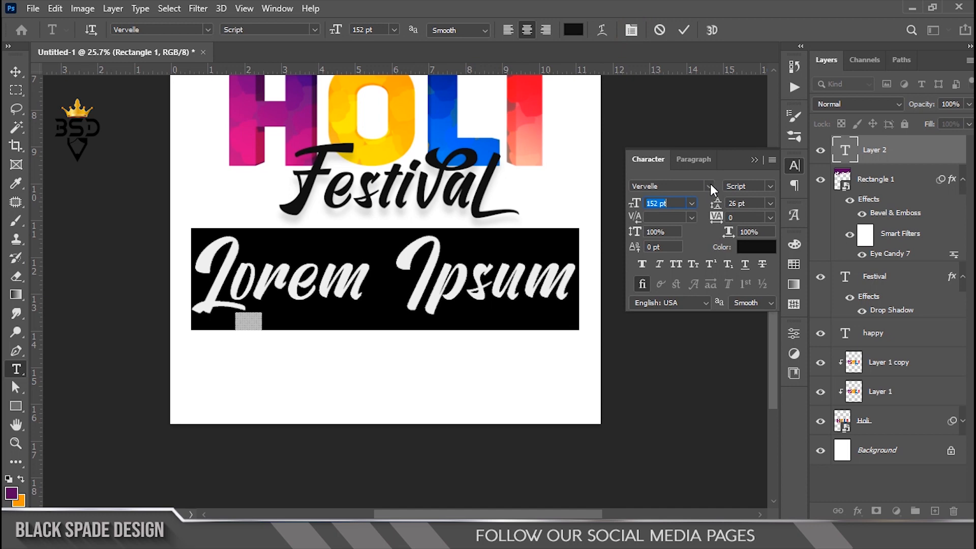
left_click(710, 186)
left_click(681, 244)
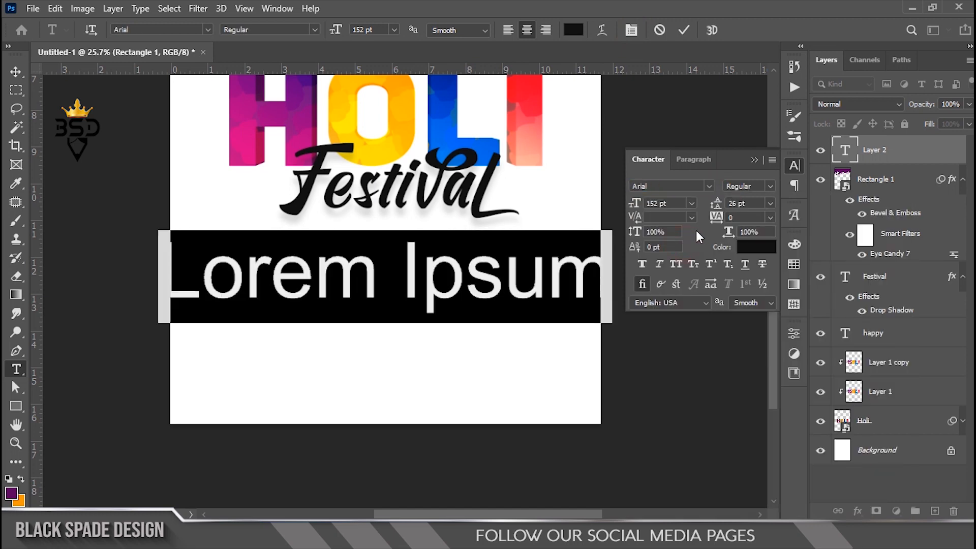
- Format the new text line in all caps at 90 pt with the purple foreground colour 5a005f
left_click(675, 264)
left_click_drag(635, 203, 593, 207)
left_click(760, 246)
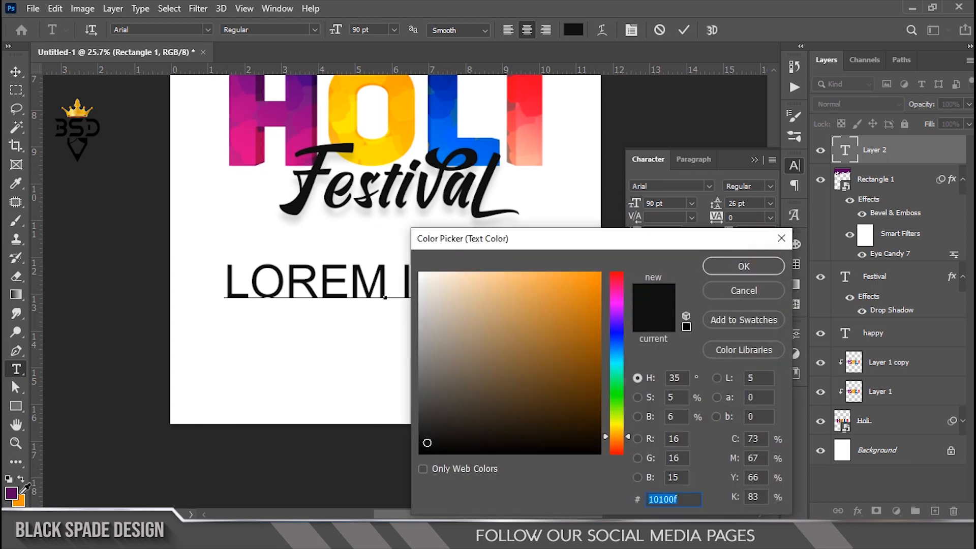
left_click(20, 499)
left_click(12, 490)
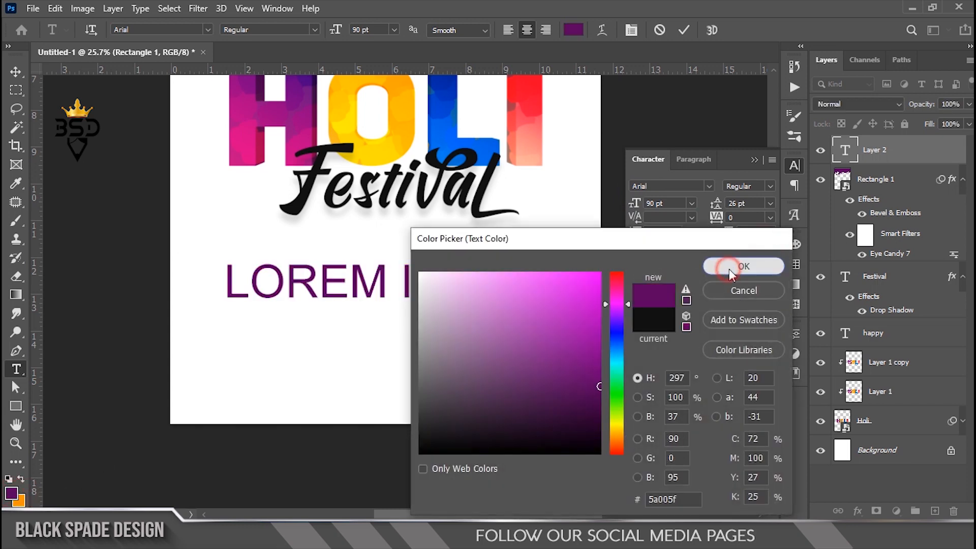
left_click(728, 268)
- Enter the three DJ stage names separated by hyphens and set the whole line's size to 38 pt
type("DJ")
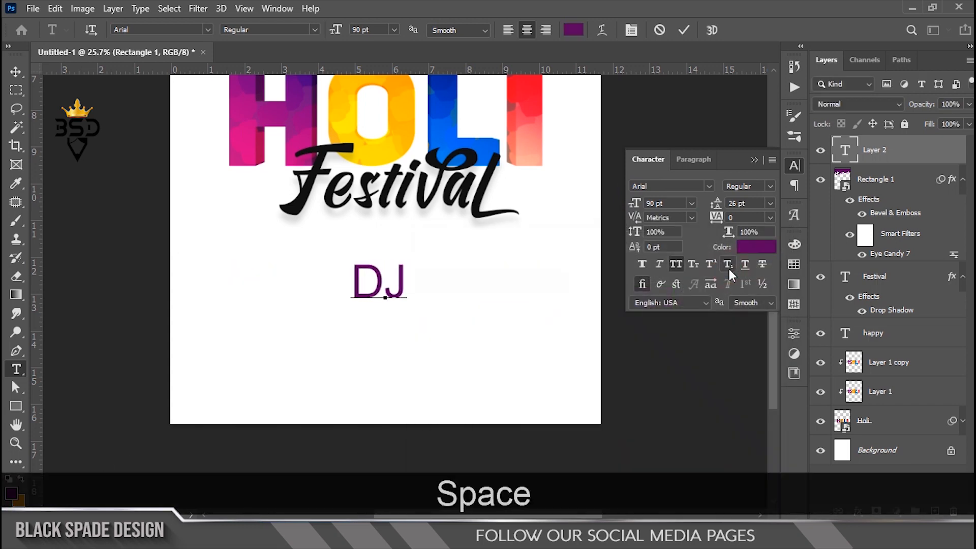
type(" KAN - ")
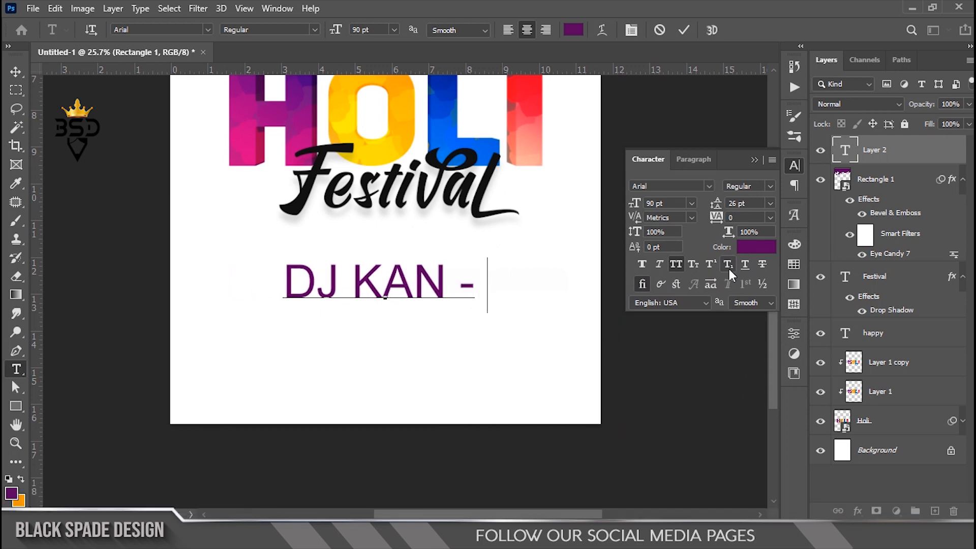
type("DJ SAM - DJ SAM -")
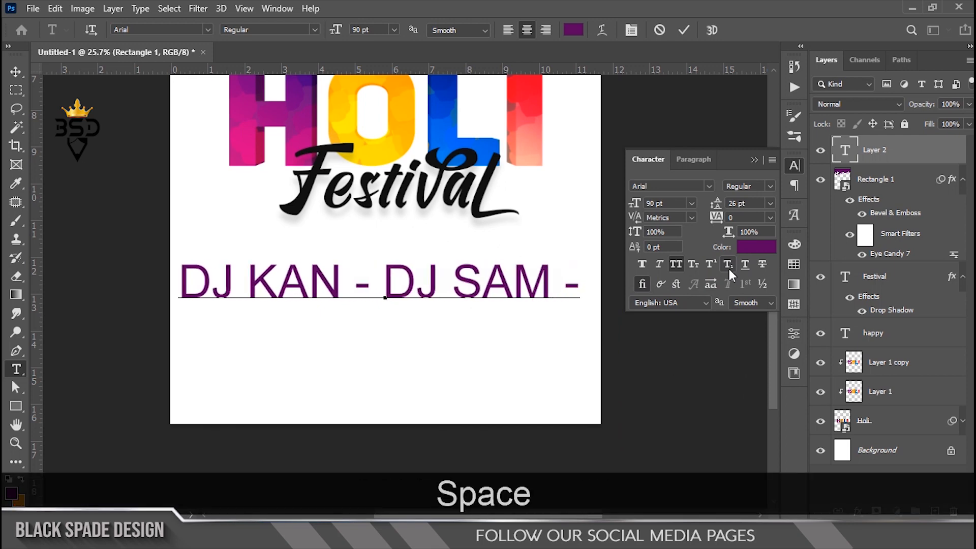
type(" LOVE")
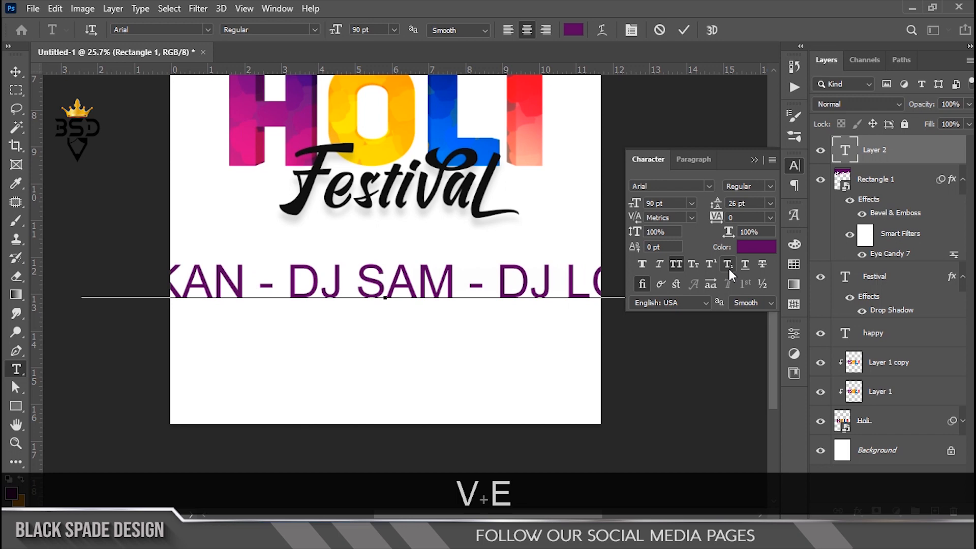
key("ctrl+a")
left_click_drag(637, 206, 599, 207)
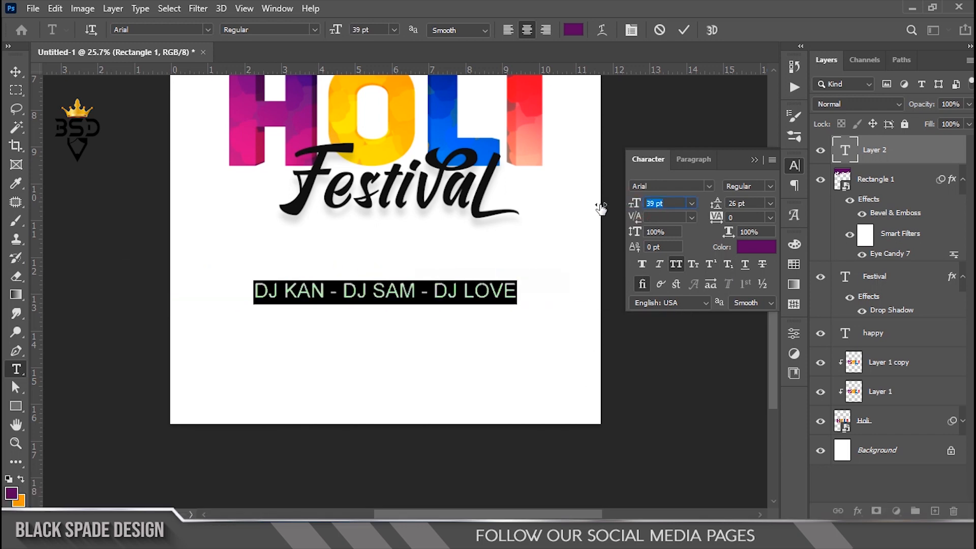
left_click(683, 30)
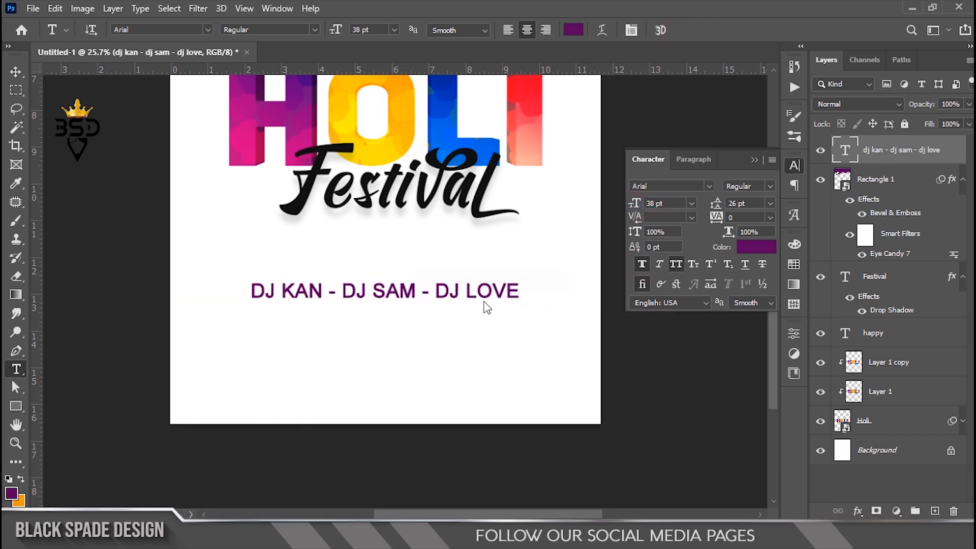
- Move the line of DJ names slightly up, closer to the Festival lettering
key("v")
left_click_drag(472, 290, 474, 284)
left_click(754, 159)
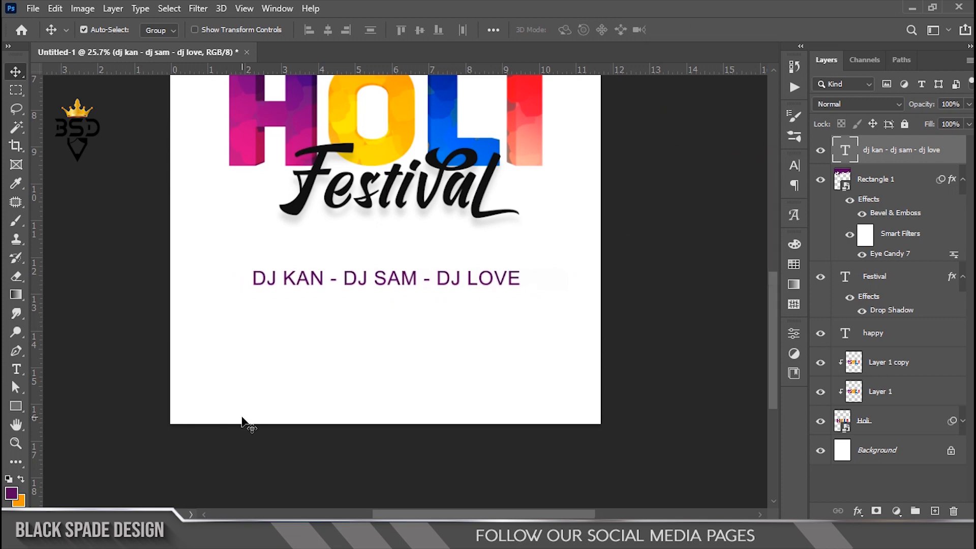
- Draw an unfilled rectangle with a purple stroke around the DJ names line, extending past both side edges of the page
scroll(246, 421, "up", 1)
left_click(23, 407)
left_click(160, 30)
left_click(78, 59)
left_click_drag(641, 287, 125, 236)
key("v")
left_click(754, 256)
- Scale the outlined rectangle's height to 85.06% and nudge it down around the DJ names line
scroll(373, 274, "up", 5)
key("space")
scroll(444, 296, "up", 3)
left_click_drag(410, 294, 444, 287)
scroll(450, 287, "down", 4)
key("ctrl+t")
scroll(418, 256, "up", 2)
left_click_drag(427, 195, 426, 204)
key("Down")
key("Down")
key("Down")
key("Down")
key("Down")
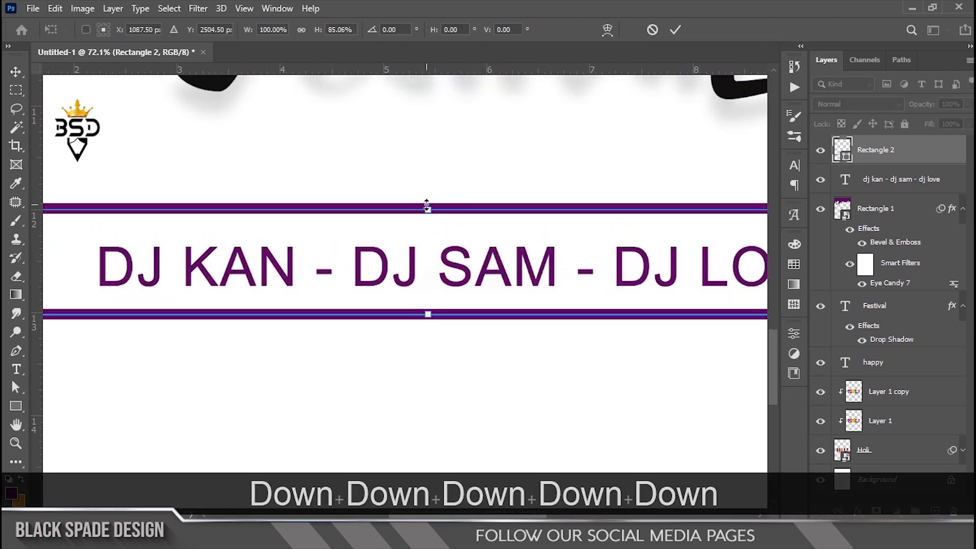
key("Return")
scroll(470, 244, "down", 8)
scroll(473, 405, "up", 3)
left_click_drag(473, 405, 462, 298)
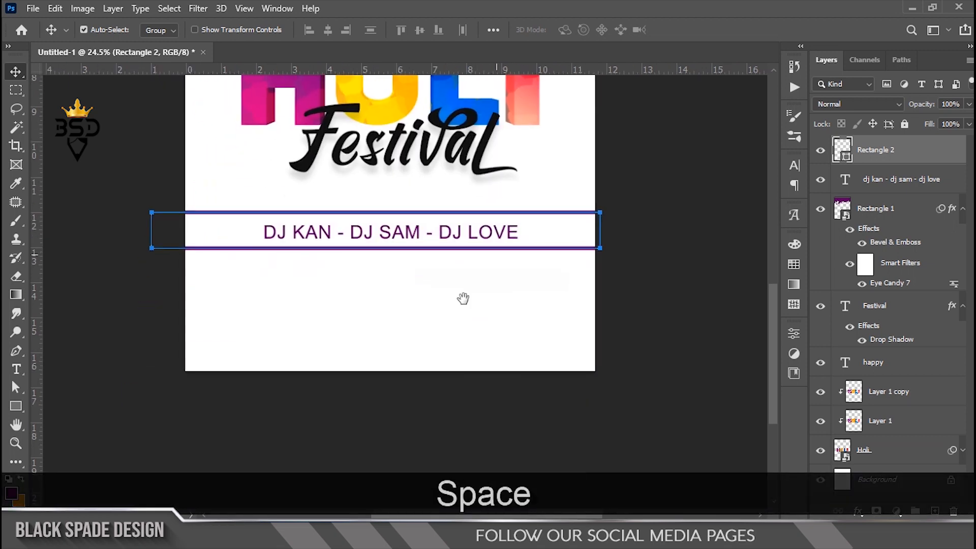
- Add a two-line text reading MARCH and 8TH WED below the framed DJ names line
scroll(462, 298, "up", 2)
key("t")
left_click(279, 259)
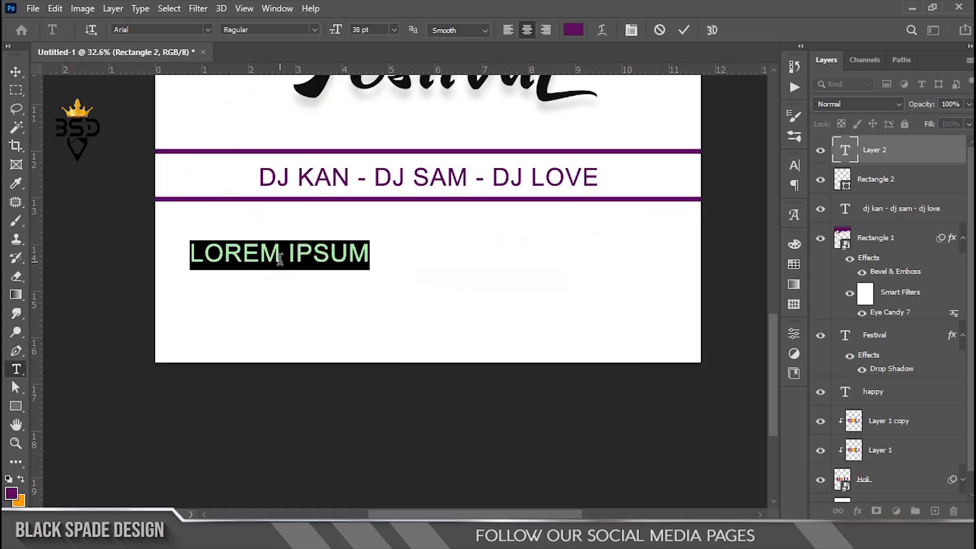
type("MARCH")
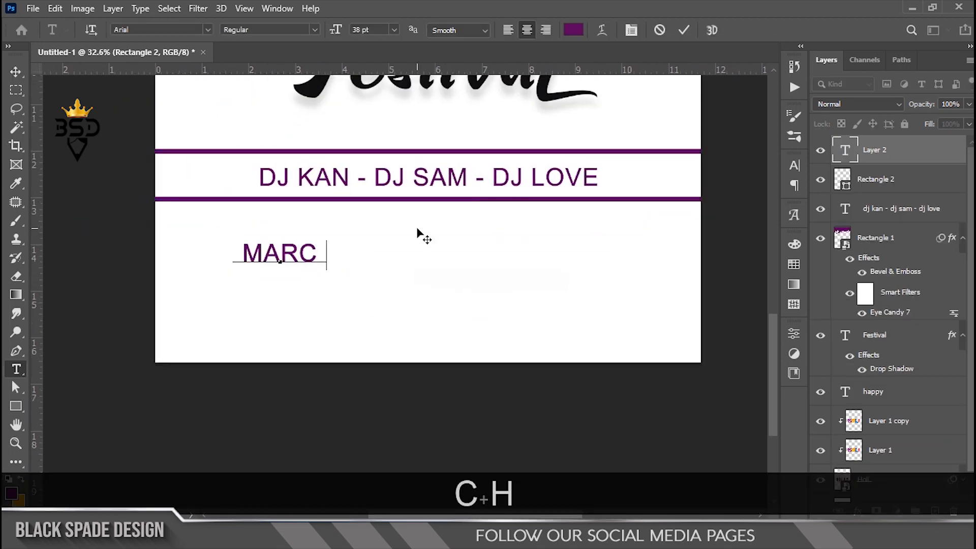
key("Return")
type("8TH WED")
- Set the whole date text to Bebas Neue with Auto leading and right alignment
key("ctrl+a")
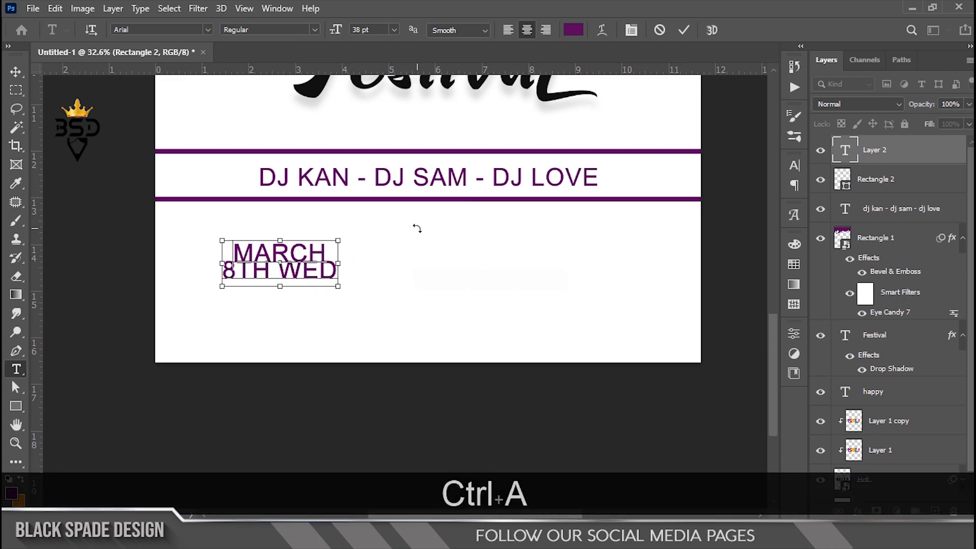
scroll(409, 203, "up", 1)
scroll(409, 203, "up", 1)
left_click(631, 29)
left_click(709, 187)
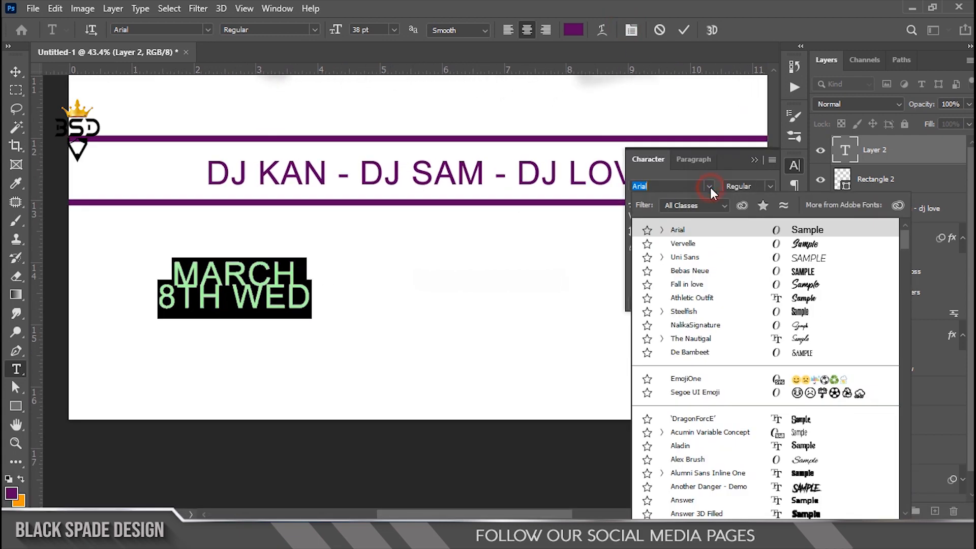
left_click(701, 270)
left_click(771, 204)
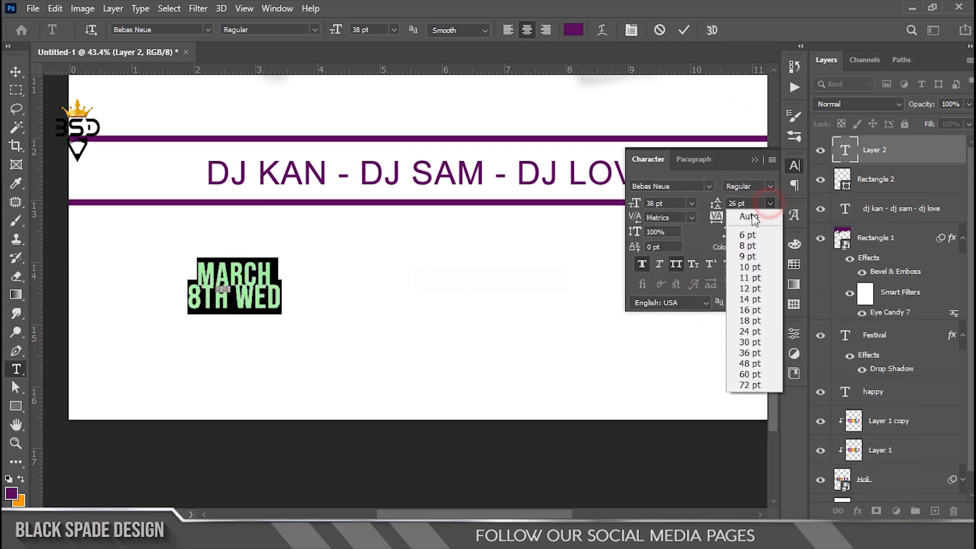
left_click(745, 214)
left_click(546, 30)
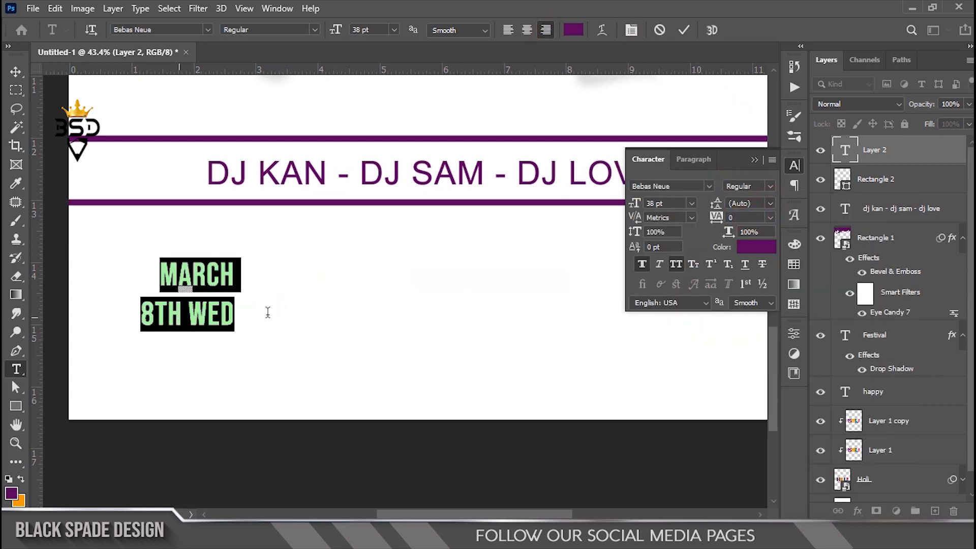
- Superscript the TH in the date, and set the text's vertical scale to 90% and leading to 34 pt
left_click(184, 315)
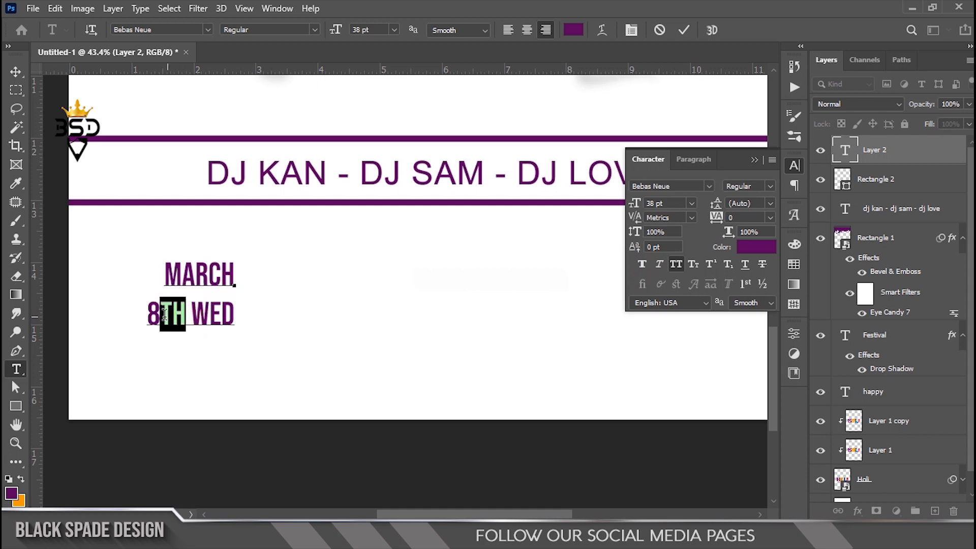
left_click(237, 316)
key("ctrl+a")
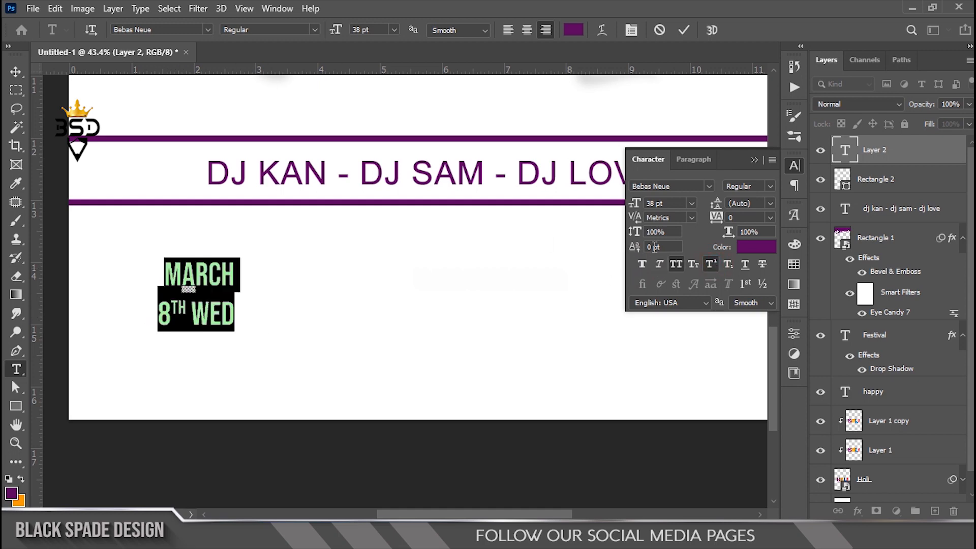
type("90")
key("Return")
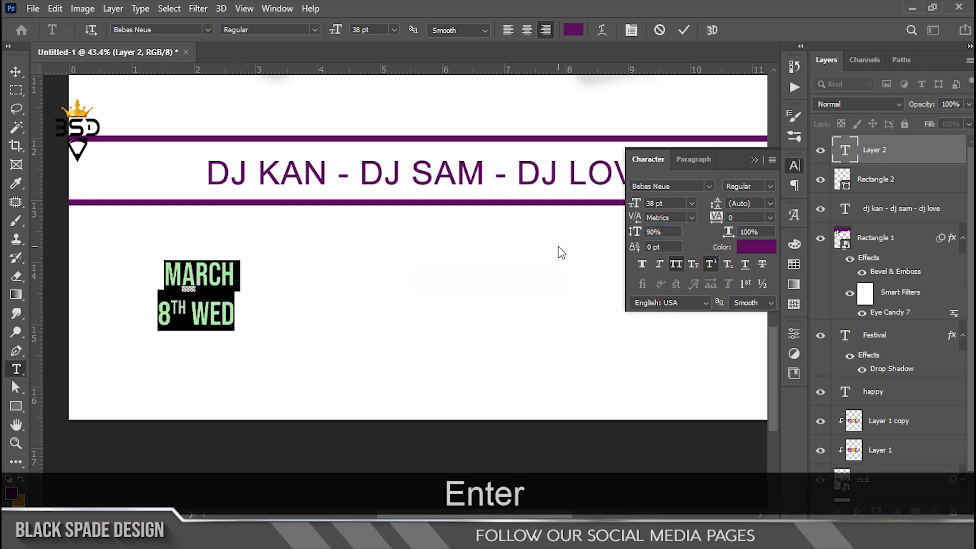
left_click_drag(714, 206, 712, 205)
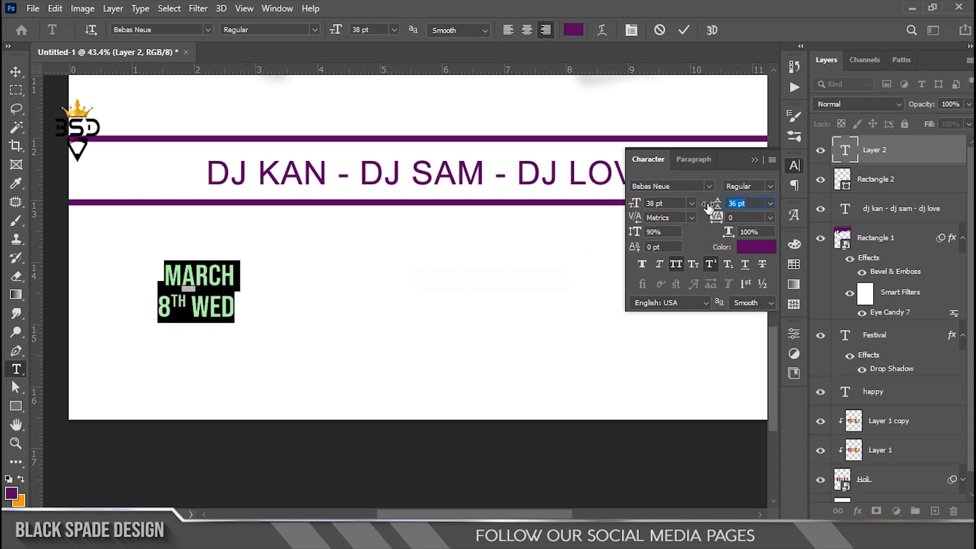
left_click(236, 283)
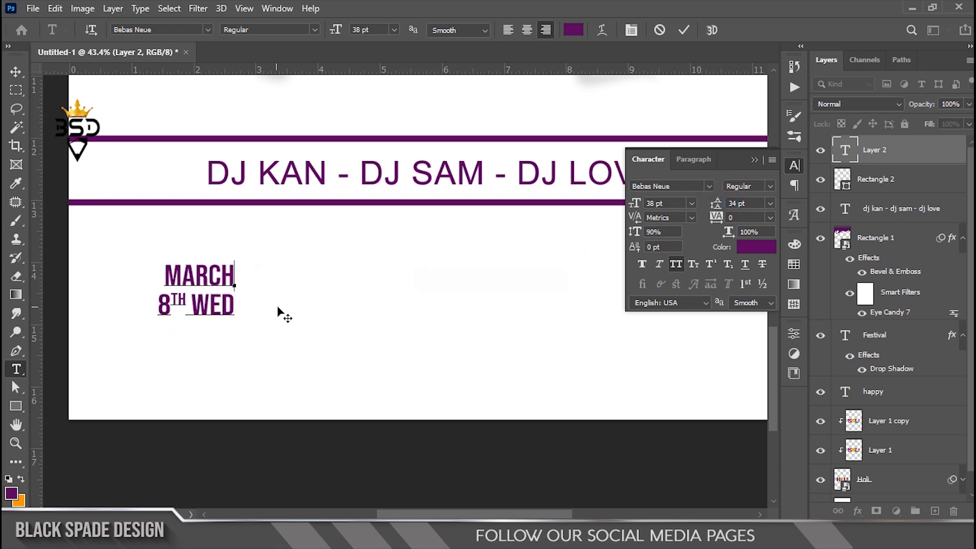
left_click(683, 30)
- Recolour the whole date text near-black, hex 131213
left_click(228, 280)
key("ctrl+a")
left_click(750, 247)
left_click(432, 439)
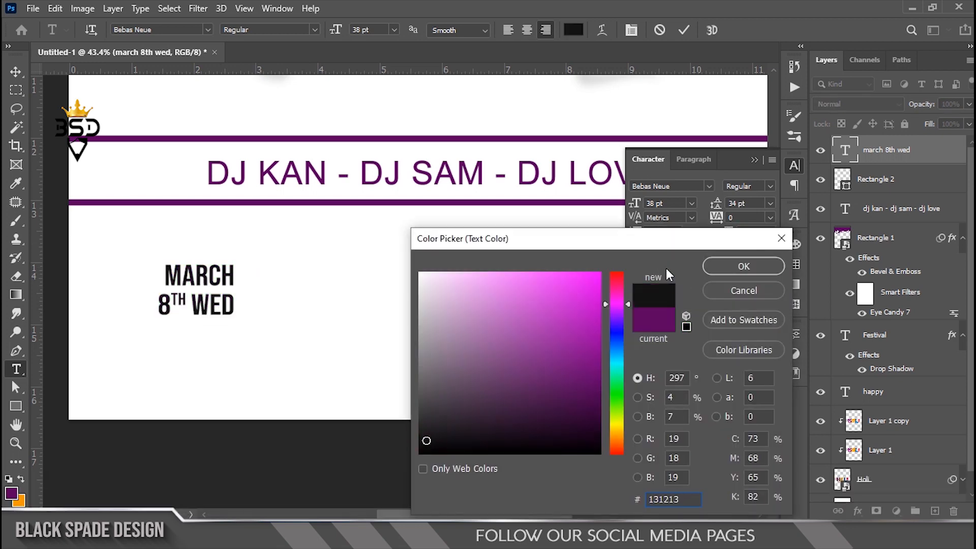
left_click(743, 266)
left_click(684, 30)
- Move the date text slightly to the right, below the start of the DJ names line
scroll(266, 270, "down", 3)
key("b")
key("v")
left_click_drag(243, 288, 278, 284)
- Draw a thin vertical bar right of the date text, with a near-black fill and no stroke
scroll(274, 282, "up", 3)
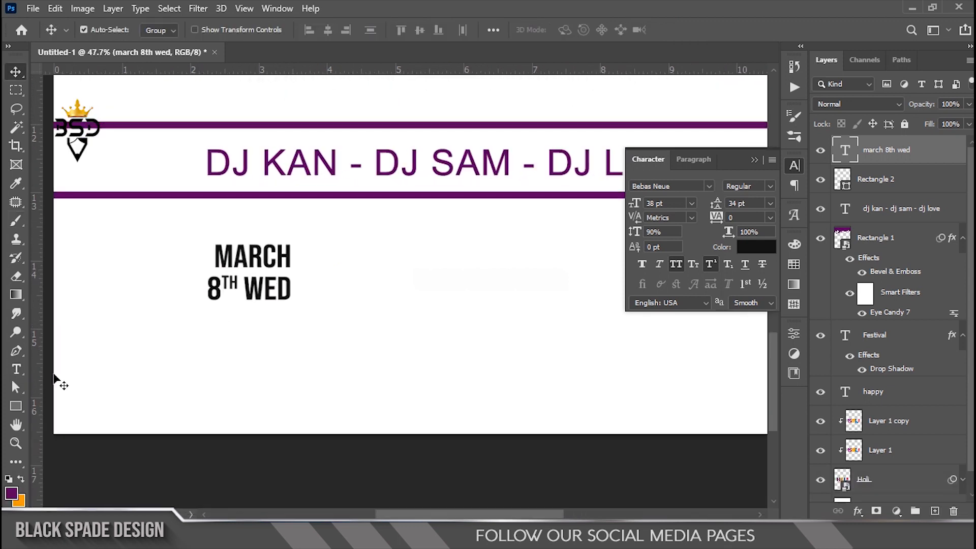
left_click(15, 408)
left_click_drag(306, 239, 314, 304)
scroll(307, 307, "up", 2)
left_click(629, 426)
left_click(600, 304)
left_click(630, 406)
left_click(644, 353)
key("v")
- Scale the vertical bar to 63.64% width and 91.53% height to match the two date lines
scroll(325, 287, "up", 3)
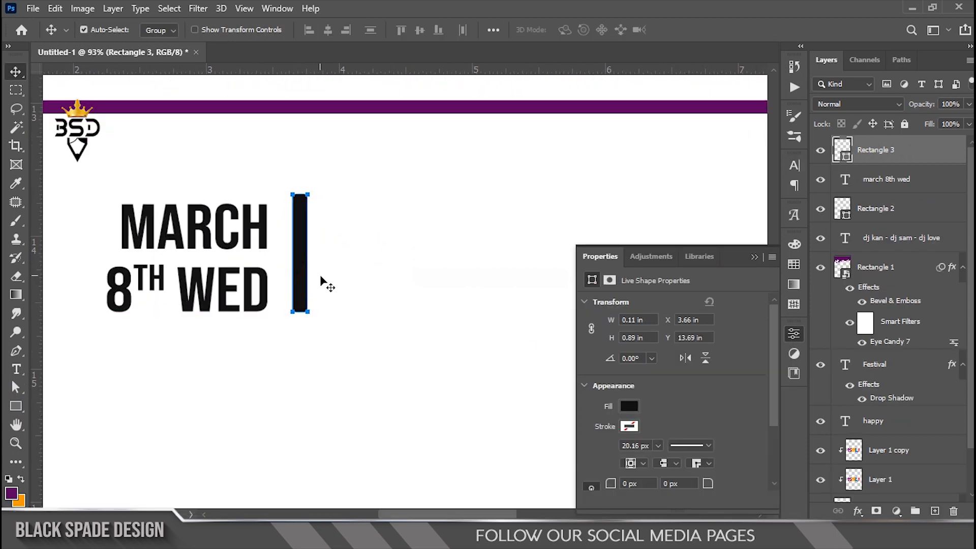
key("ctrl+t")
scroll(320, 226, "up", 2)
left_click_drag(294, 176, 293, 179)
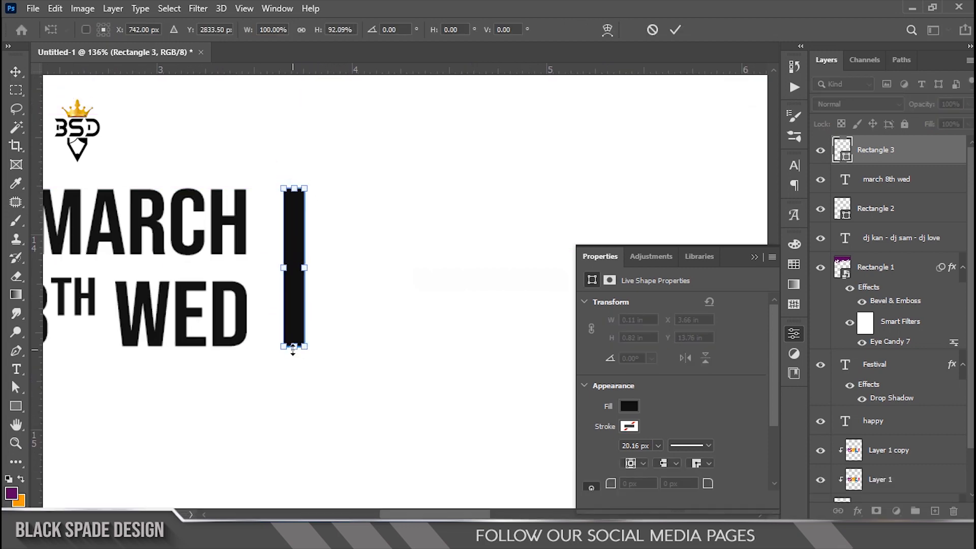
scroll(300, 269, "up", 2)
left_click_drag(305, 265, 299, 268)
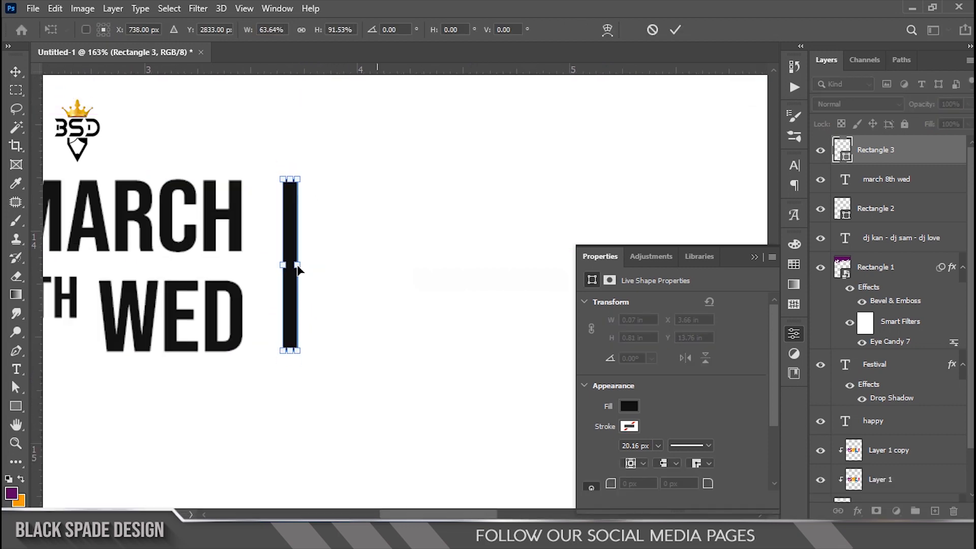
scroll(298, 268, "down", 5)
key("Return")
- Duplicate the date text together with its vertical bar and place the copies to the right
left_click(904, 190, "ctrl")
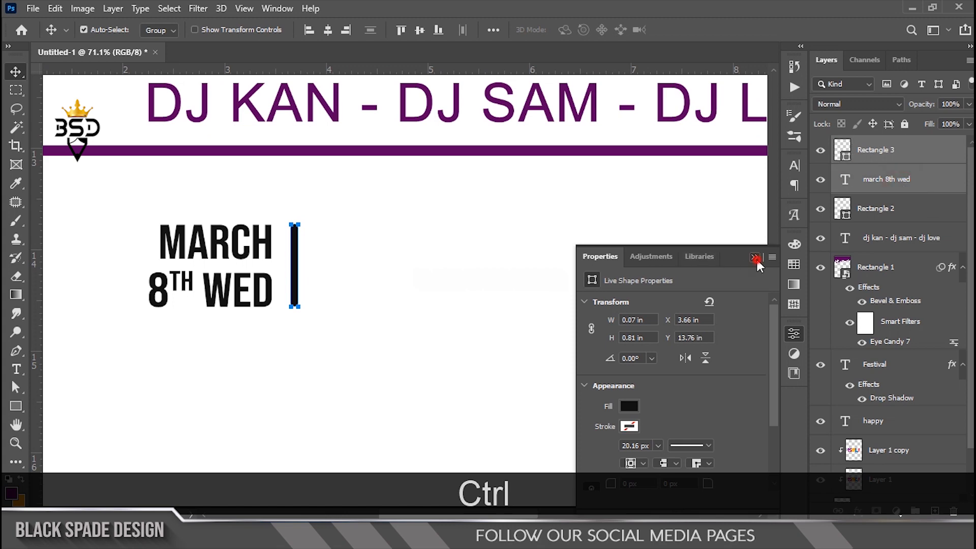
left_click(755, 258)
scroll(360, 277, "down", 2)
left_click_drag(283, 258, 395, 265)
scroll(397, 274, "up", 2)
key("Right")
key("Right")
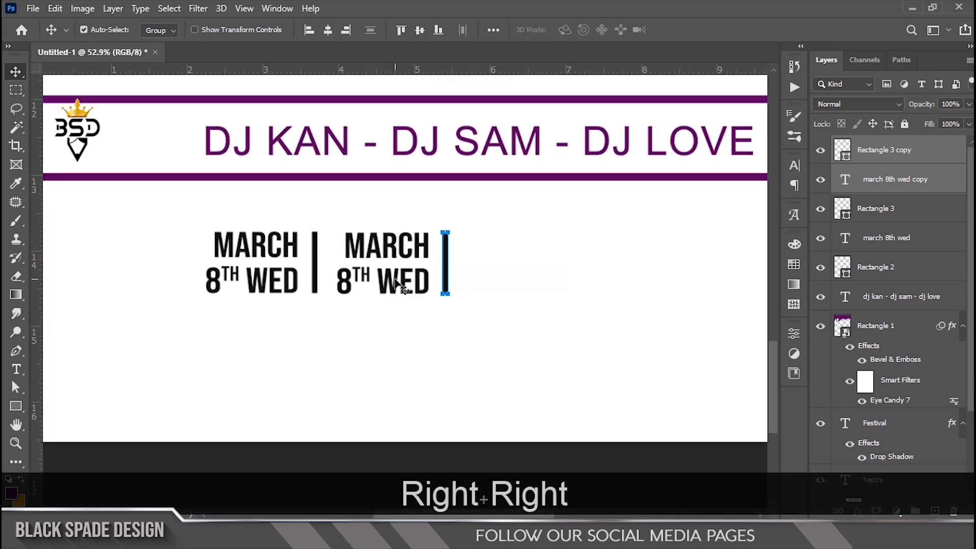
- Replace the duplicated date text with FREE and FOOD on two lines
scroll(401, 287, "up", 3)
key("t")
left_click(401, 226)
key("ctrl+a")
type("FREE")
key("Return")
type("FOO")
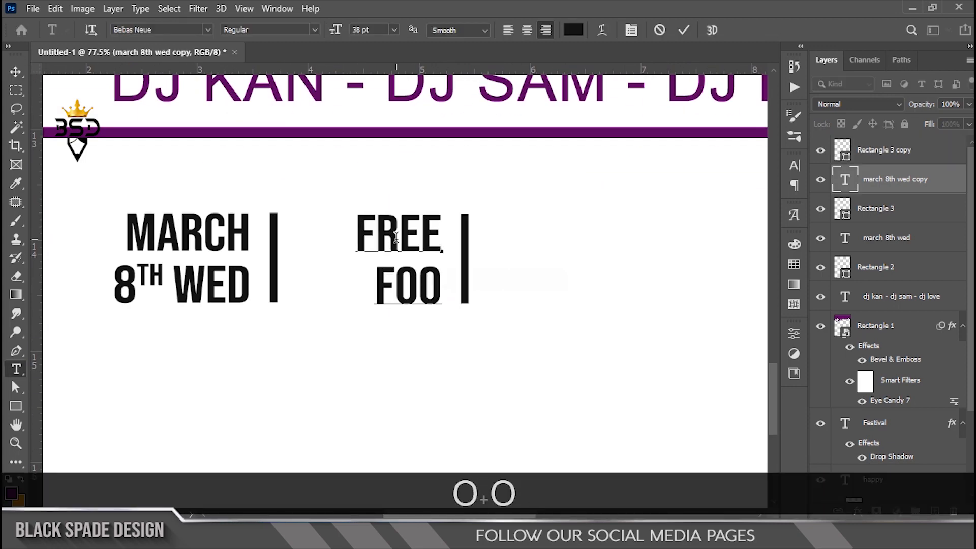
type("D")
- Centre-align the FREE FOOD text and move it left to sit midway between the two vertical bars
key("ctrl+a")
left_click(527, 30)
left_click(684, 30)
key("v")
left_click_drag(415, 246, 366, 241)
key("Left")
key("Left")
key("Left")
key("Left")
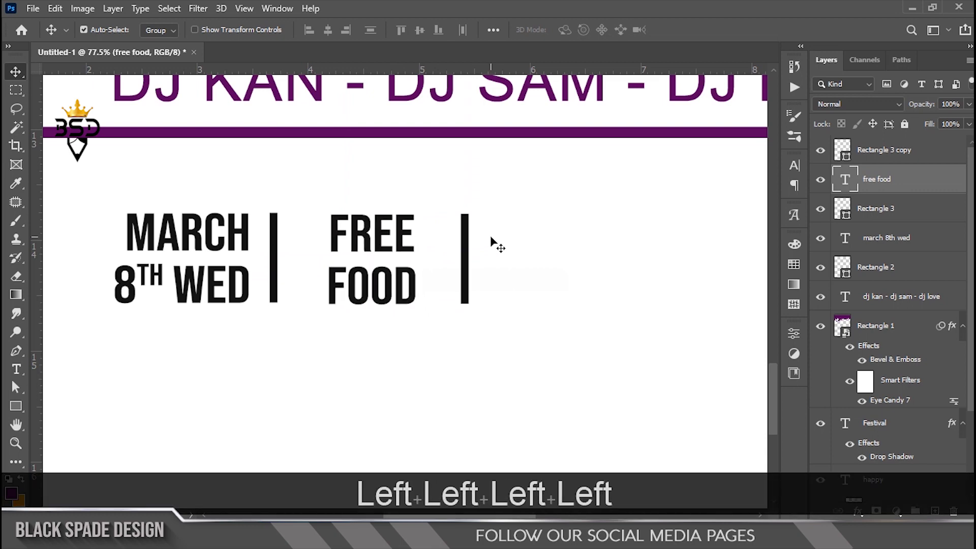
- Duplicate the date text to the right of the second bar and change it to FREE and ENTRY on two lines
left_click_drag(220, 240, 593, 239)
key("t")
left_click(548, 238)
key("ctrl+a")
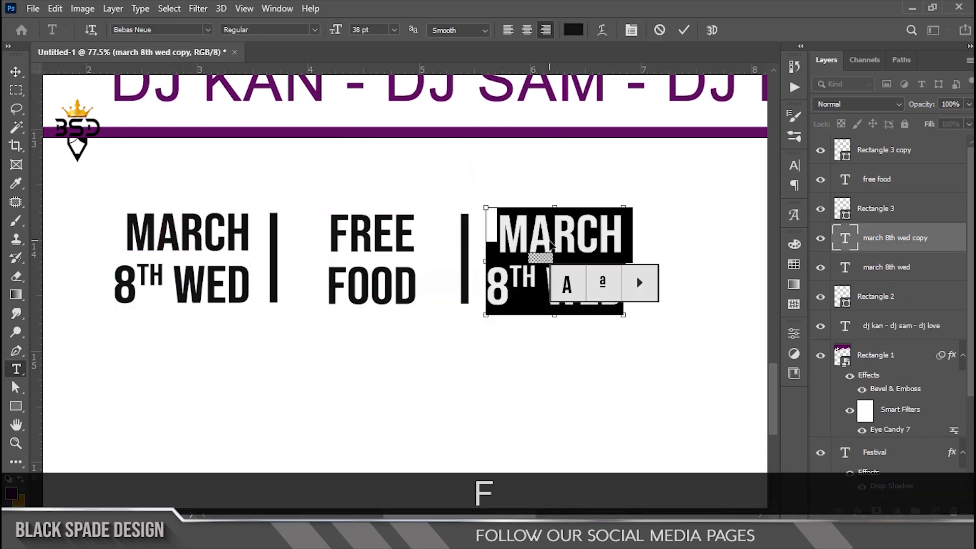
type("FREE")
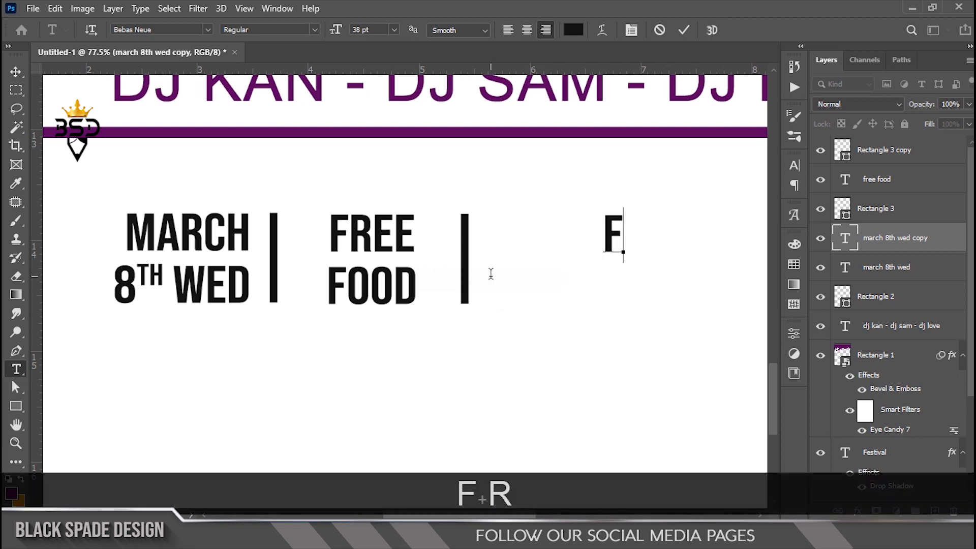
key("Return")
type("ENTRY")
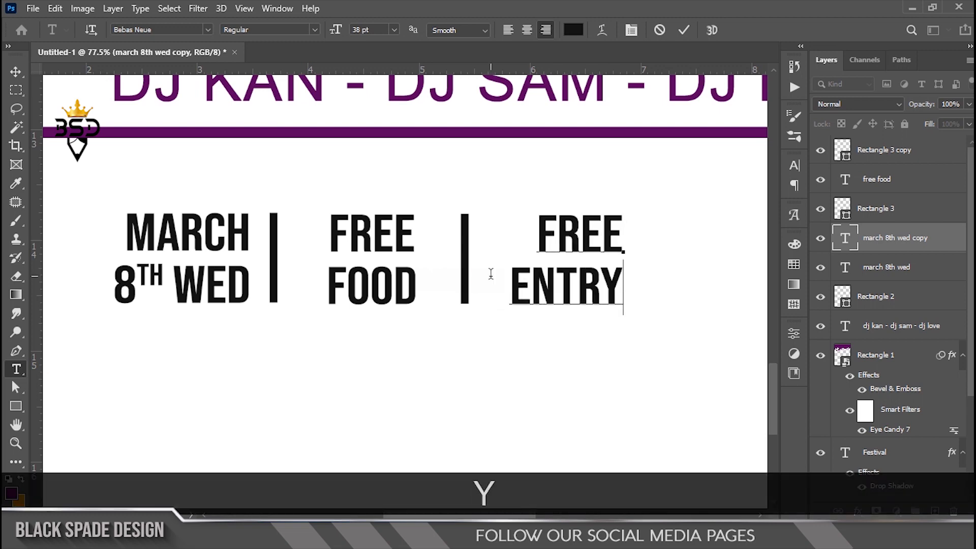
- Left-align the FREE ENTRY text and move it close to the second vertical bar
key("ctrl+a")
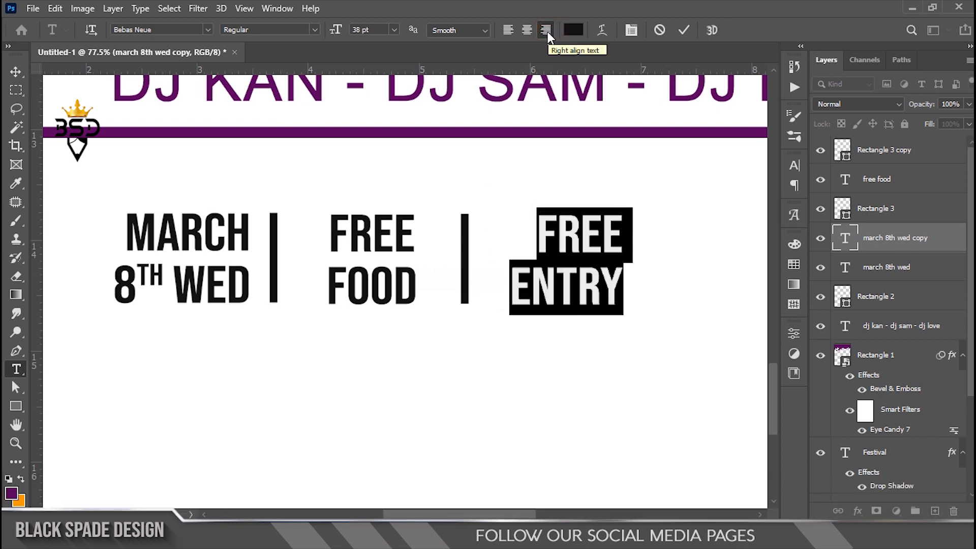
left_click(507, 31)
left_click(682, 30)
key("v")
left_click_drag(666, 239, 539, 240)
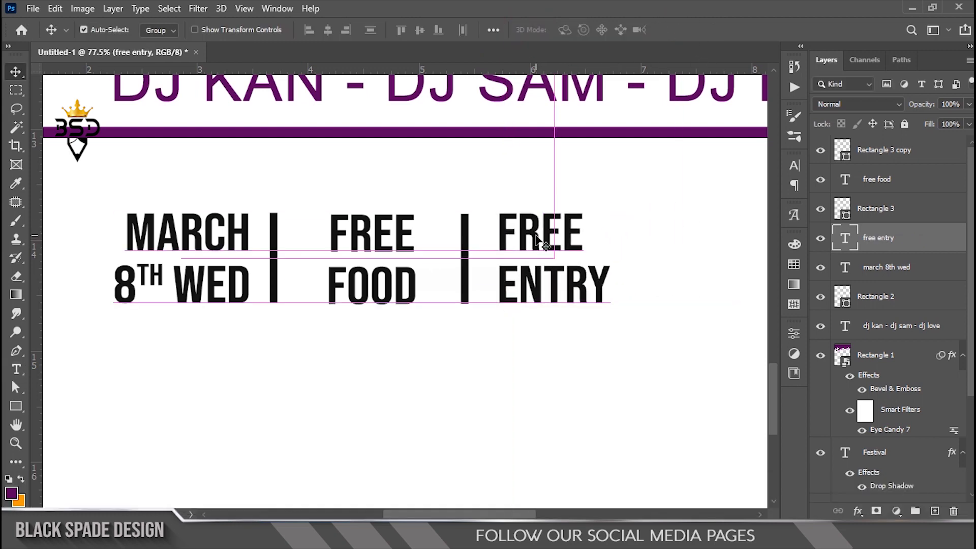
key("Left")
scroll(538, 244, "down", 5)
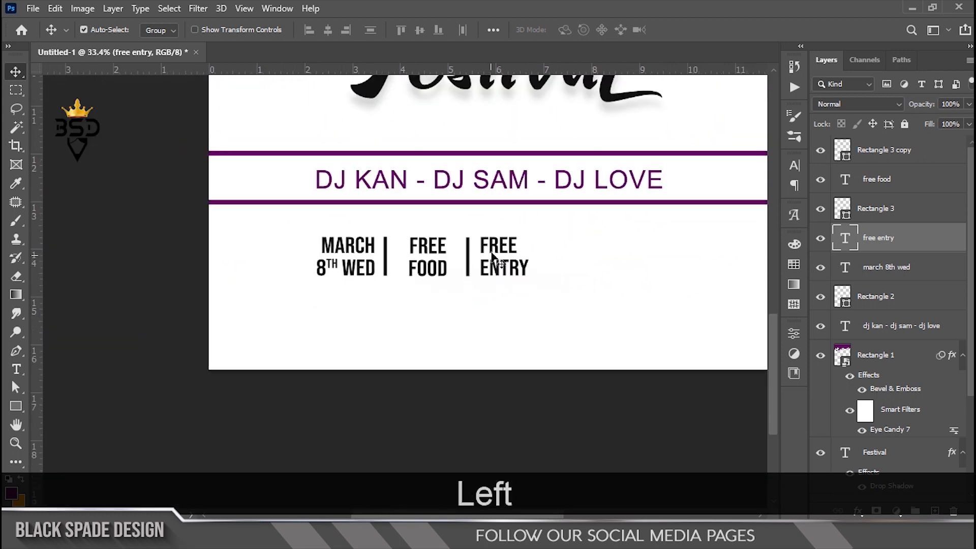
left_click(871, 300)
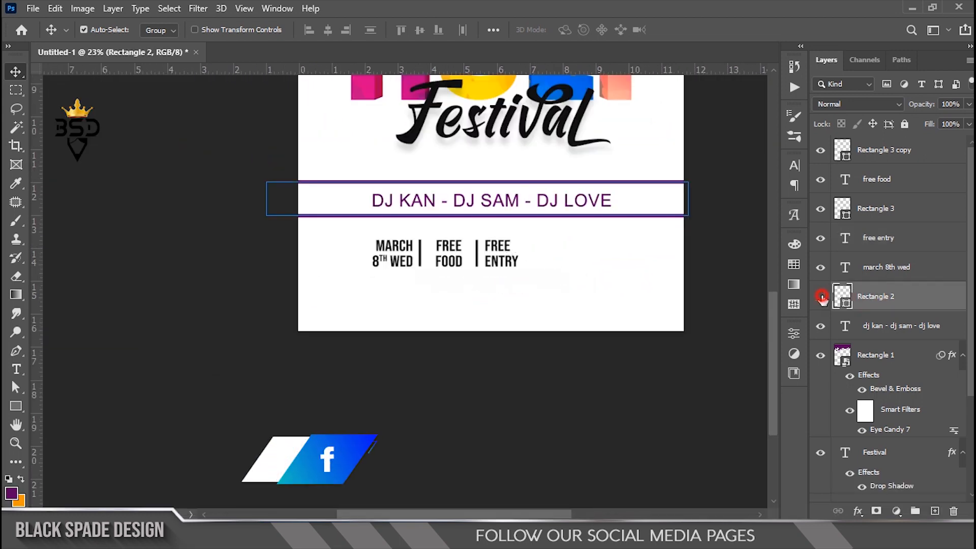
left_click(833, 266)
left_click(834, 152, "shift")
key("ctrl+t")
key("Return")
left_click(398, 262)
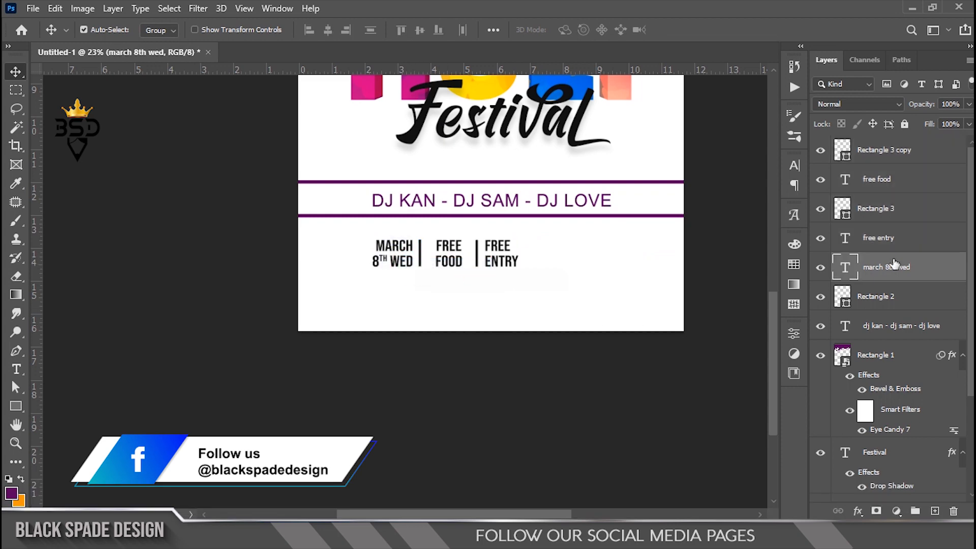
- Group the date, FREE FOOD and FREE ENTRY texts together with both vertical bars
left_click(867, 296)
left_click(836, 267)
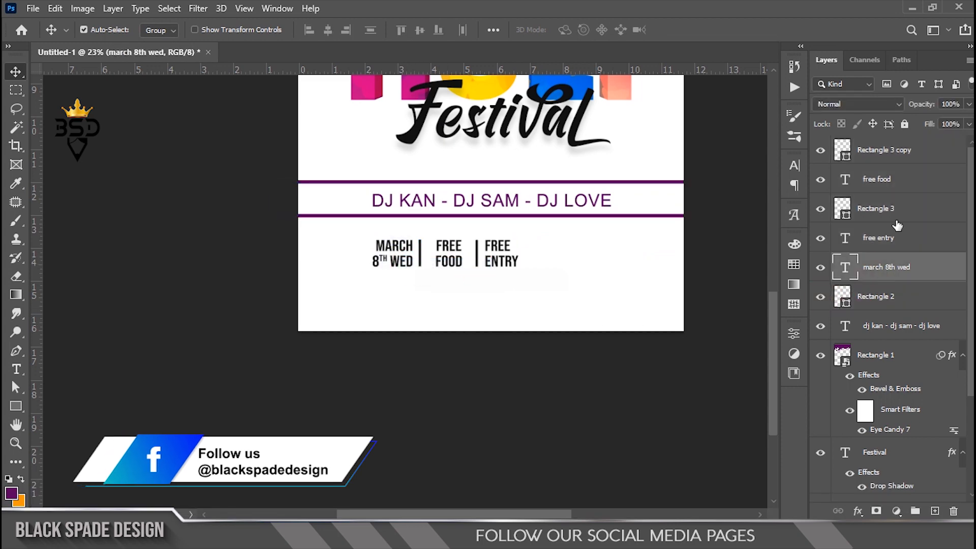
left_click(893, 152, "shift")
key("ctrl+t")
key("Return")
key("ctrl+g")
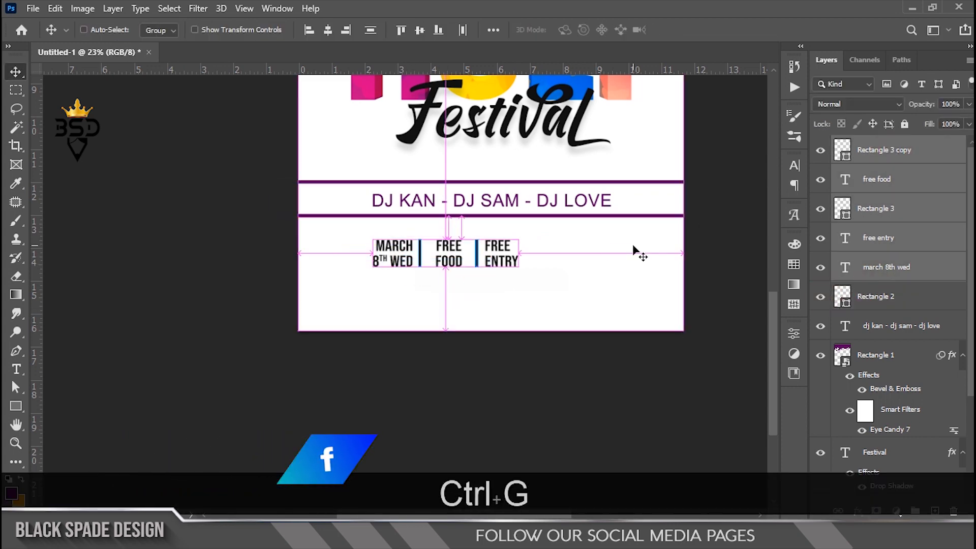
- Scale the event details group to 116.09% and centre it horizontally below the framed DJ names line
left_click(820, 144)
left_click(820, 145)
key("ctrl+t")
left_click_drag(519, 238, 542, 256)
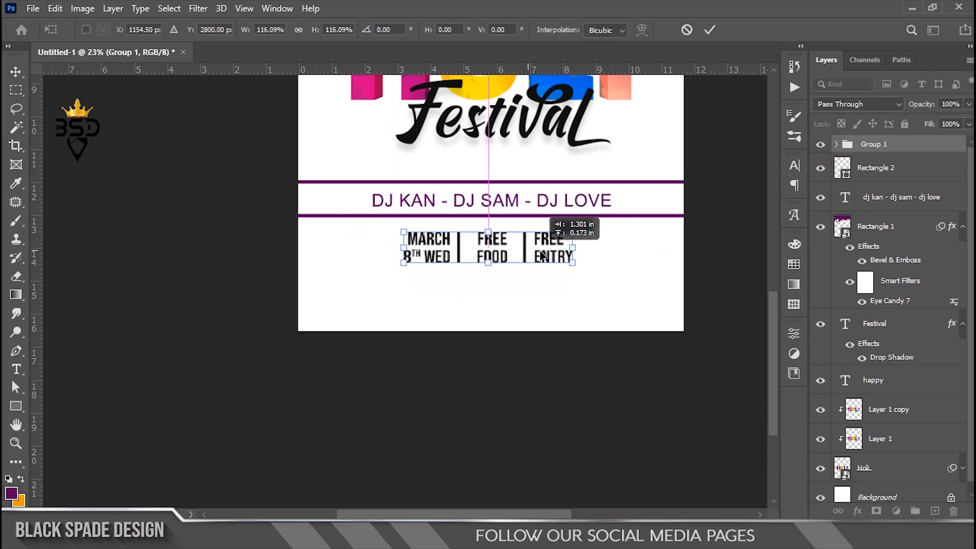
key("Return")
- Nudge the purple dripping paint header up slightly
scroll(551, 251, "down", 3)
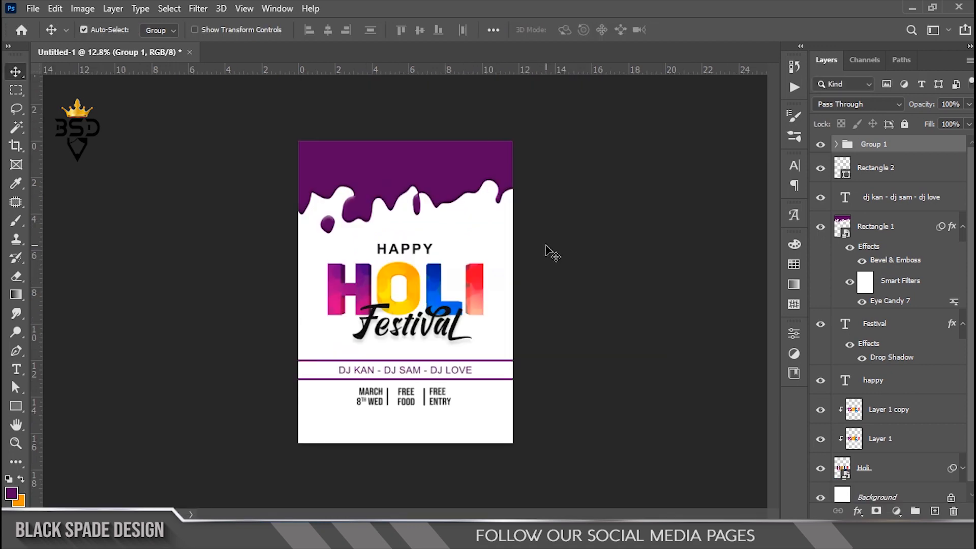
scroll(415, 384, "up", 6)
left_click_drag(432, 433, 469, 300)
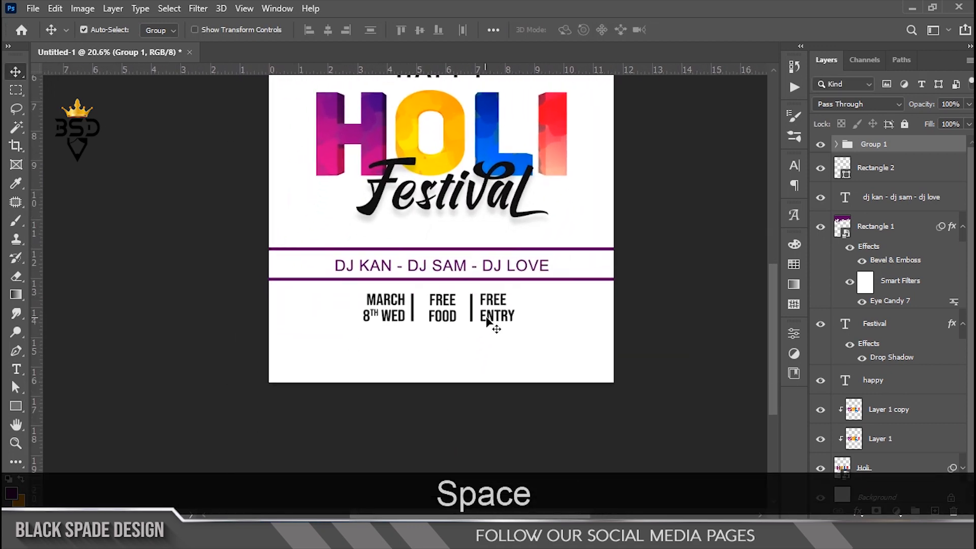
scroll(420, 340, "down", 5)
scroll(412, 345, "up", 1)
left_click(468, 159)
key("Up")
key("Up")
key("Up")
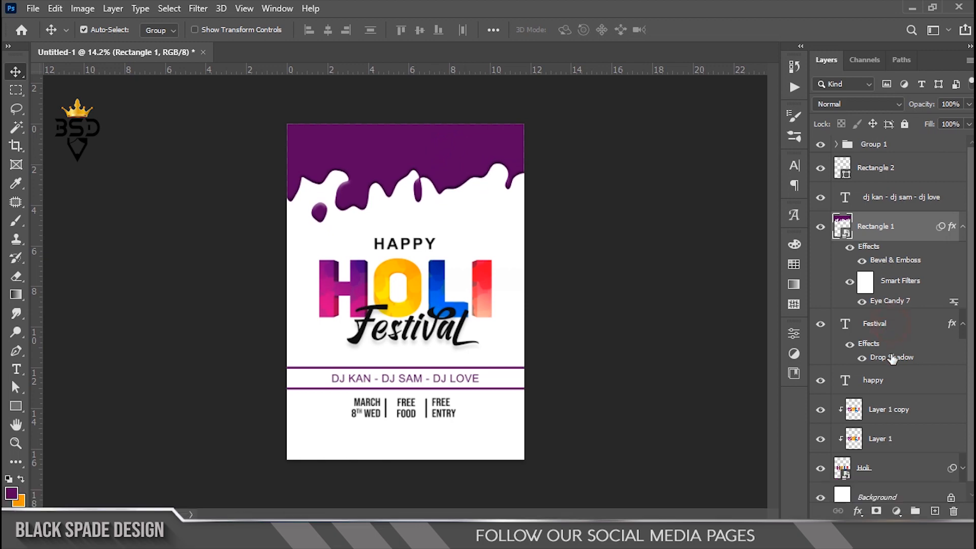
- Select all title layers from Festival through Holi and nudge them up together
left_click(887, 326)
left_click(870, 467, "shift")
key("Up")
key("Up")
key("Up")
key("Up")
key("Up")
key("Up")
key("Up")
key("Up")
key("Up")
key("Up")
key("Up")
- Select the DJ names line with its outlined rectangle and nudge both up toward the Festival lettering
scroll(432, 357, "up", 6)
left_click_drag(674, 414, 479, 242)
key("Up")
key("Up")
key("Up")
key("Up")
key("Up")
key("Up")
key("Up")
key("Up")
key("Up")
key("Up")
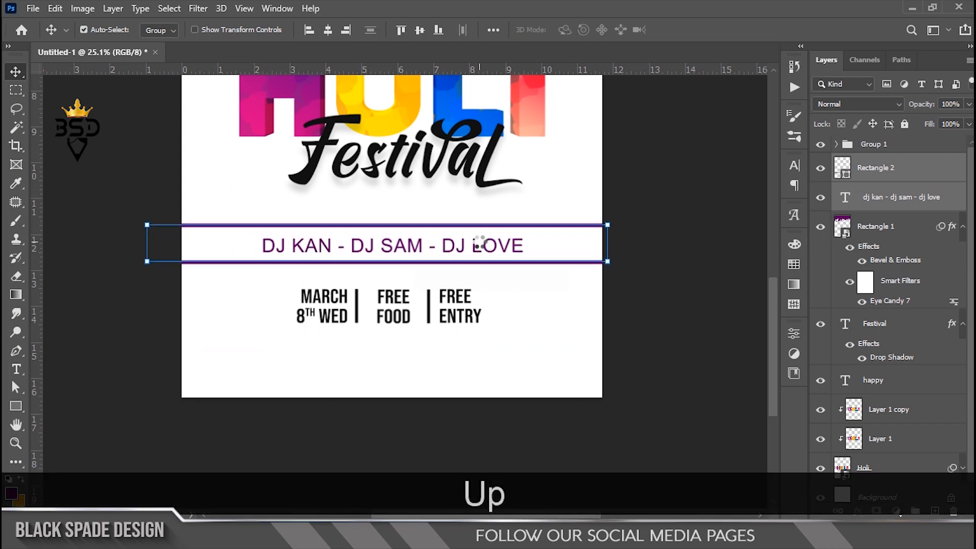
- Select the event details group and nudge it up closer to the framed DJ names line
left_click(888, 148)
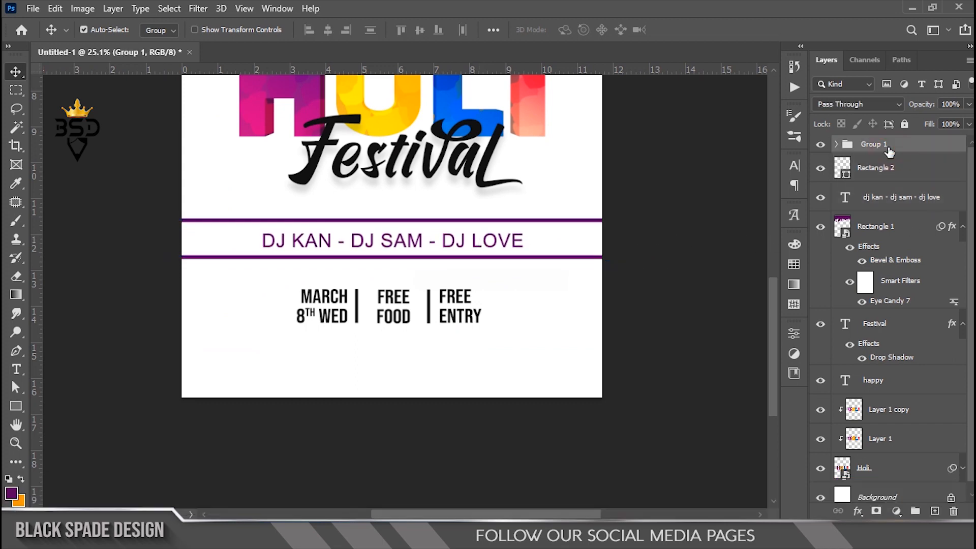
key("Up")
key("Up")
key("Up")
key("Up")
key("Up")
key("Up")
key("Up")
key("Up")
key("Up")
key("Up")
key("Up")
key("Up")
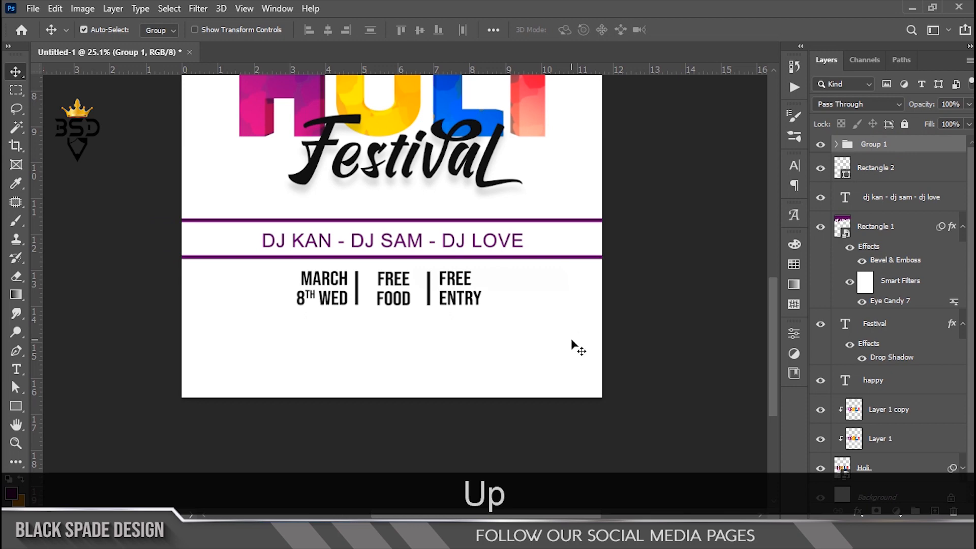
- Create a centred placeholder Lorem ipsum paragraph box on a new layer below the event details and colour its text near-black
key("t")
scroll(353, 340, "up", 1)
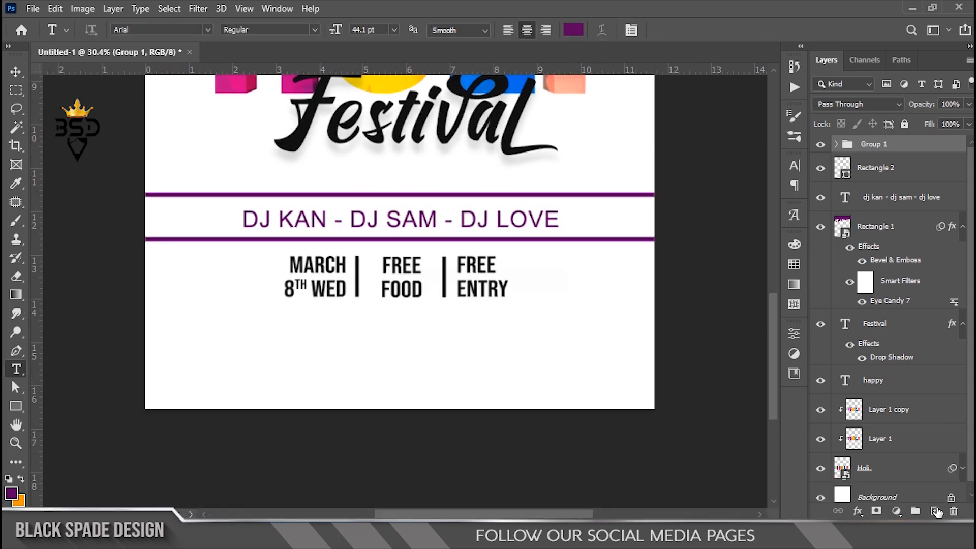
left_click(935, 511)
left_click_drag(414, 347, 557, 368)
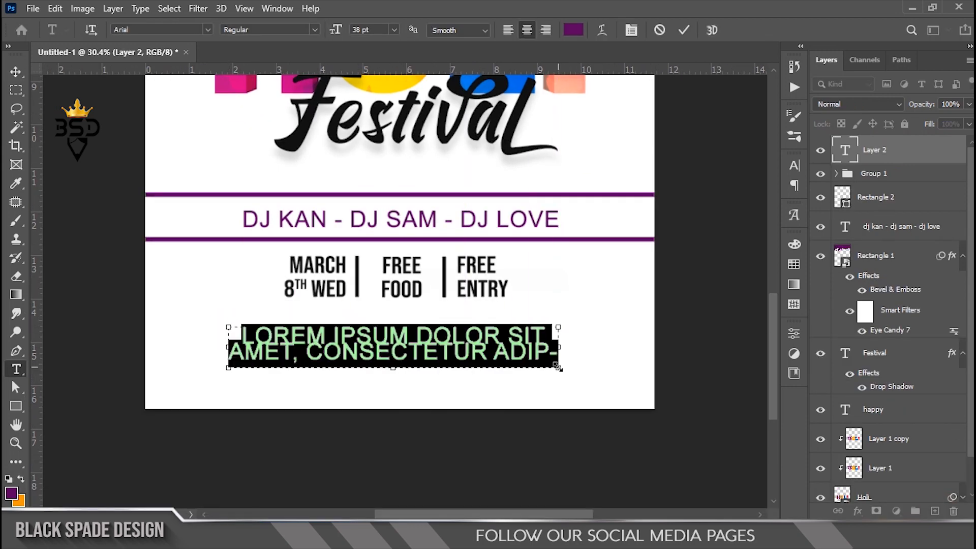
left_click(573, 30)
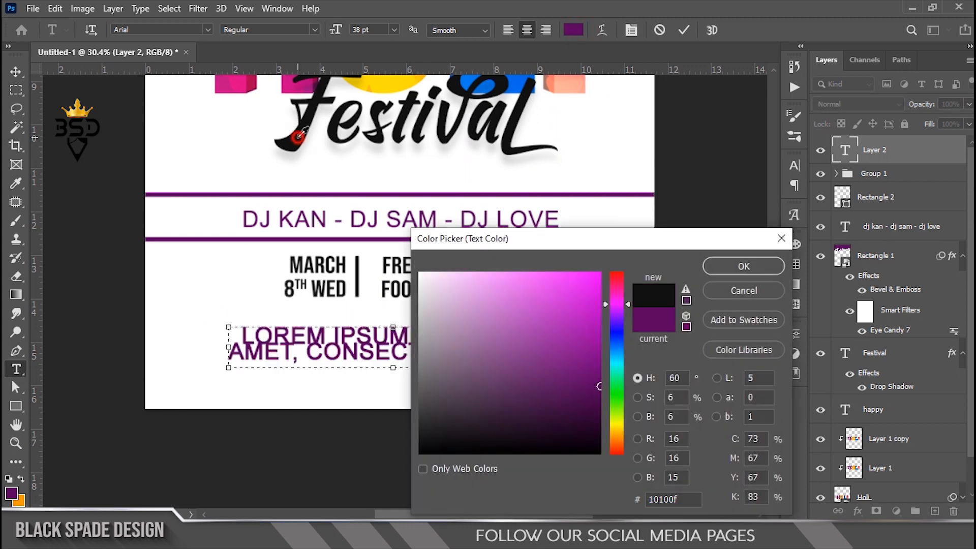
left_click(429, 441)
left_click(738, 266)
- Remove bold and all caps from the paragraph, set it to 11 pt with Auto leading, and narrow its text box slightly
left_click(631, 30)
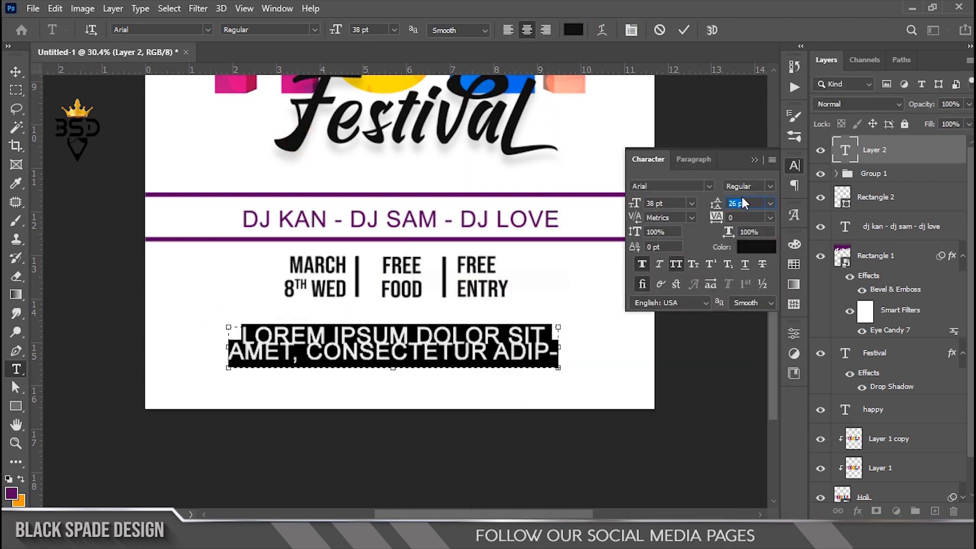
left_click(642, 264)
left_click(675, 264)
left_click_drag(636, 205, 616, 209)
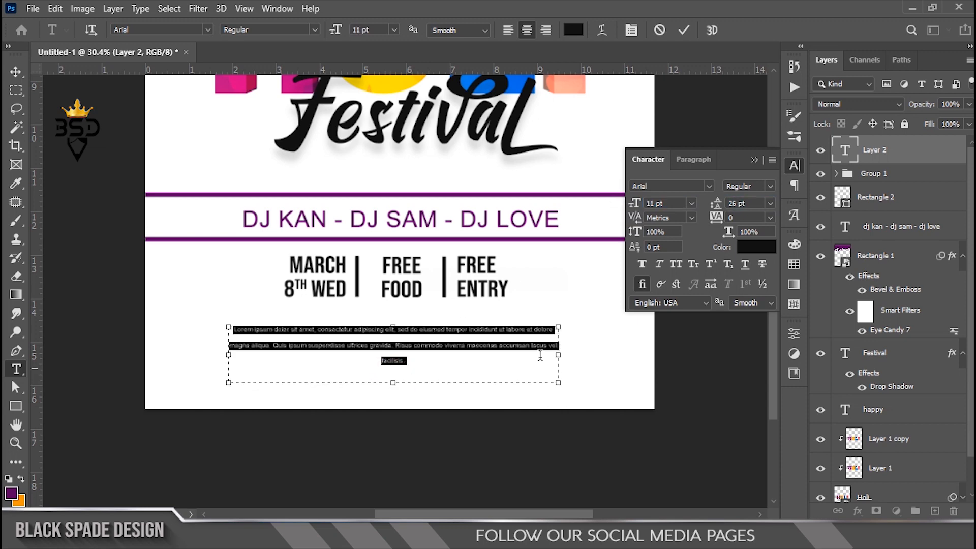
left_click_drag(557, 358, 539, 359)
left_click(770, 203)
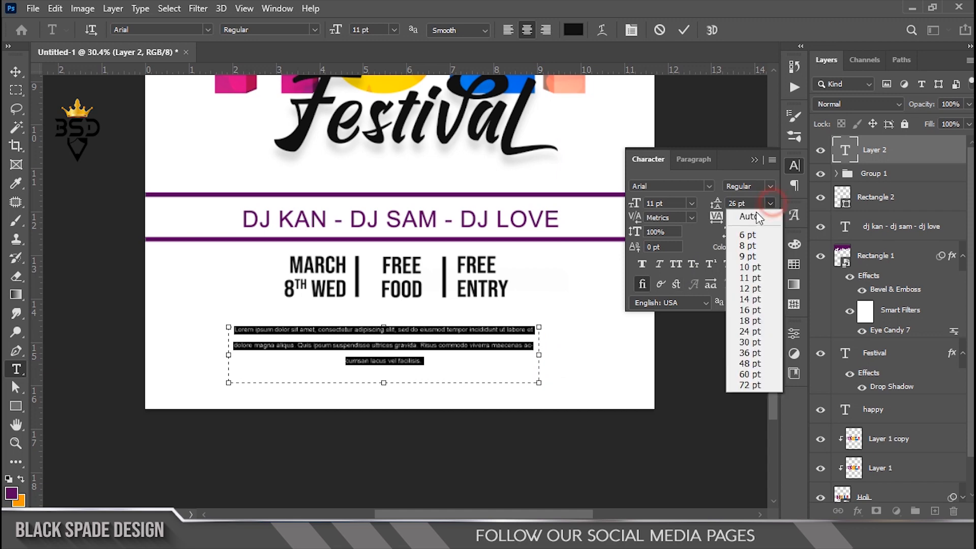
left_click(749, 211)
left_click(684, 30)
scroll(398, 339, "up", 8)
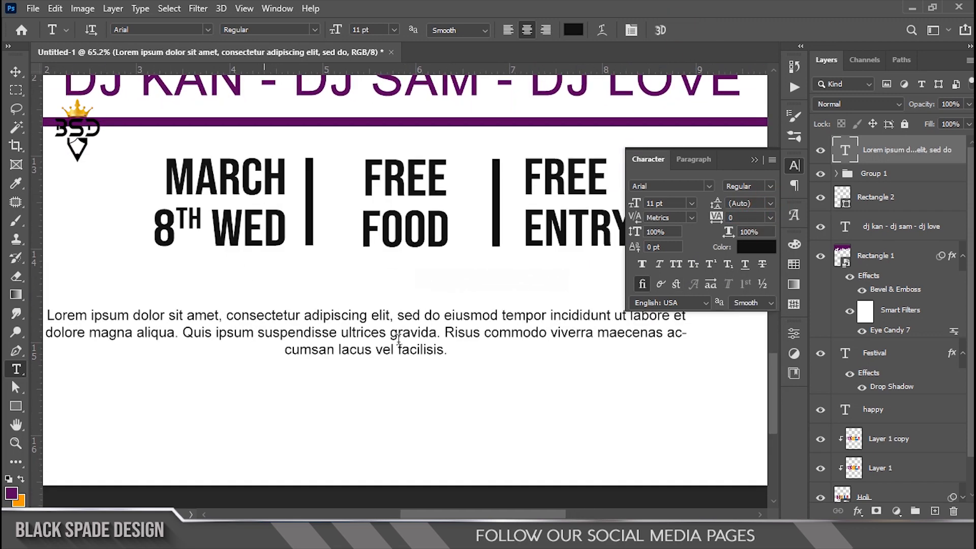
- Move the Lorem ipsum paragraph up directly beneath the event details and scale it to 102.41%
key("v")
scroll(399, 339, "down", 4)
left_click_drag(428, 339, 440, 307)
scroll(436, 320, "down", 3)
scroll(440, 307, "up", 5)
scroll(440, 307, "down", 3)
key("Up")
key("Up")
key("Up")
key("Up")
left_click(754, 159)
key("ctrl+t")
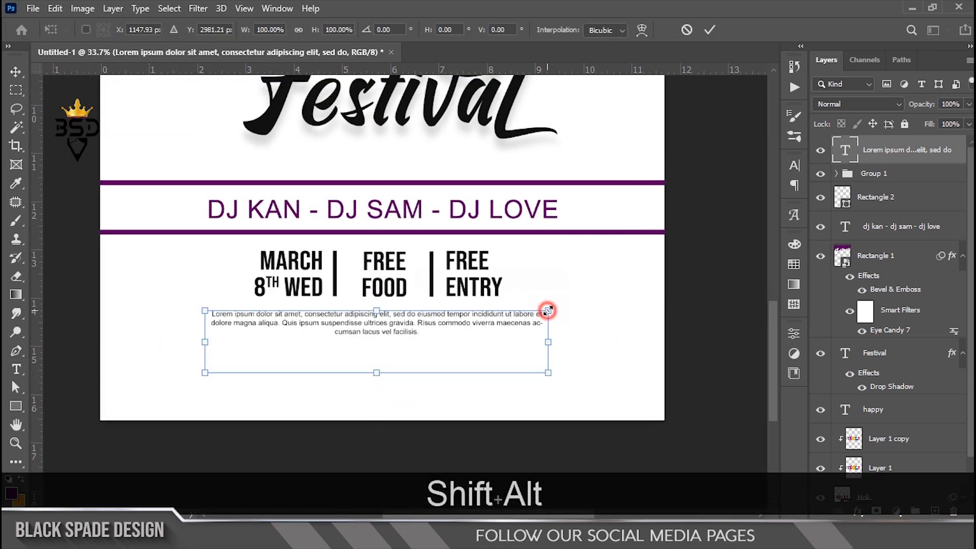
left_click_drag(550, 310, 552, 310)
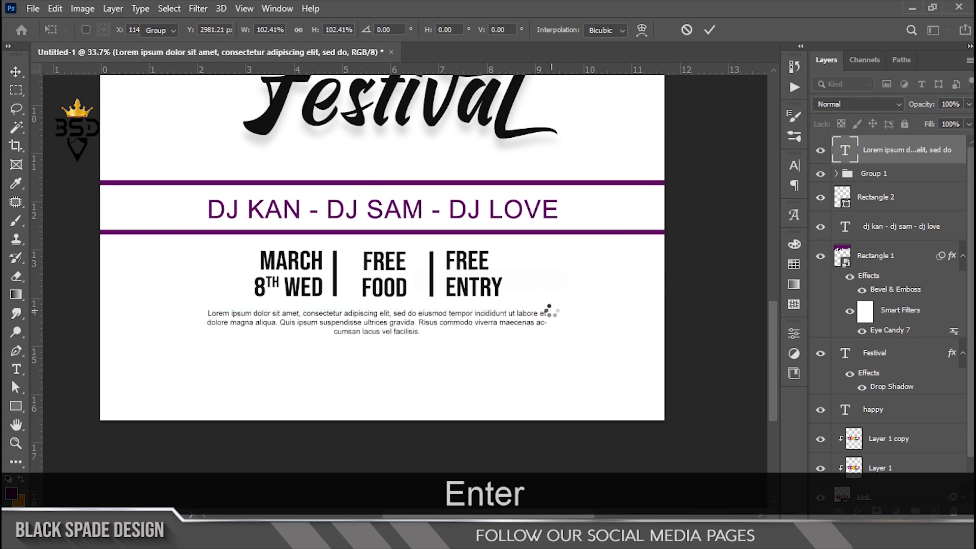
left_click_drag(388, 213, 398, 366)
scroll(398, 366, "up", 3)
key("t")
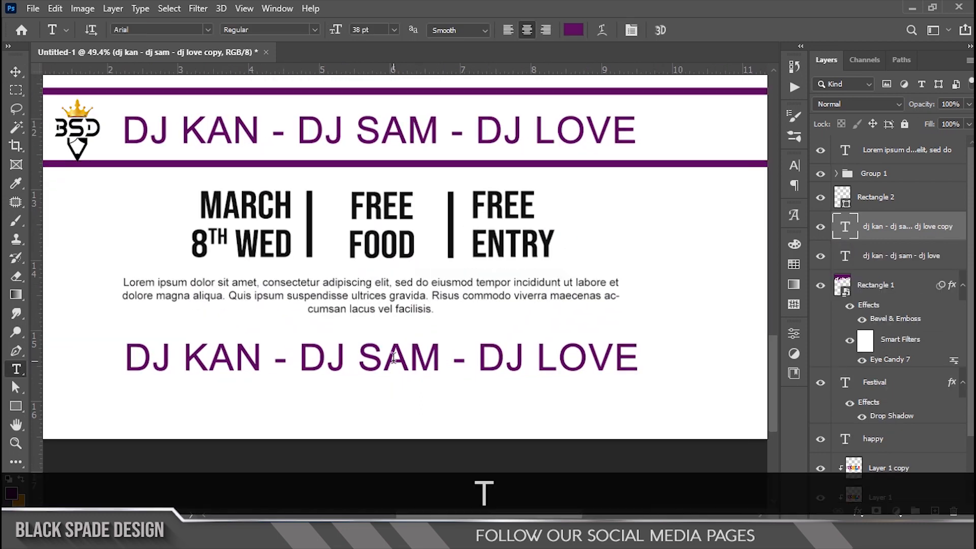
left_click(392, 358)
key("ctrl+a")
type("WWW")
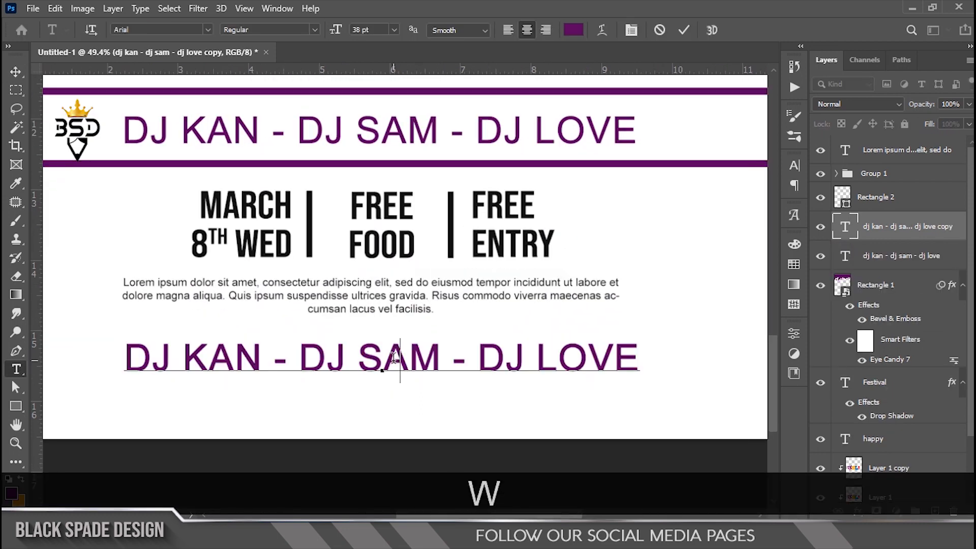
type(".YOU")
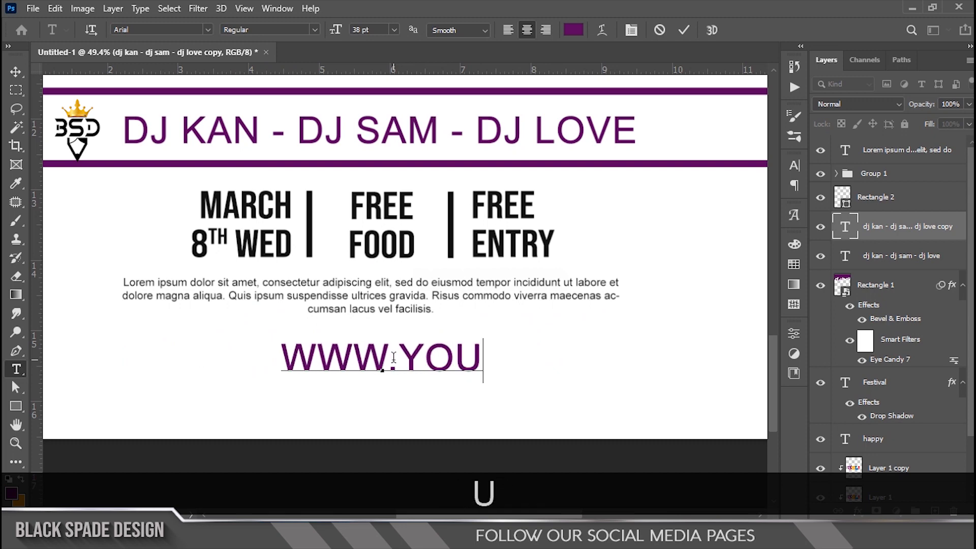
type("RSITE.COM")
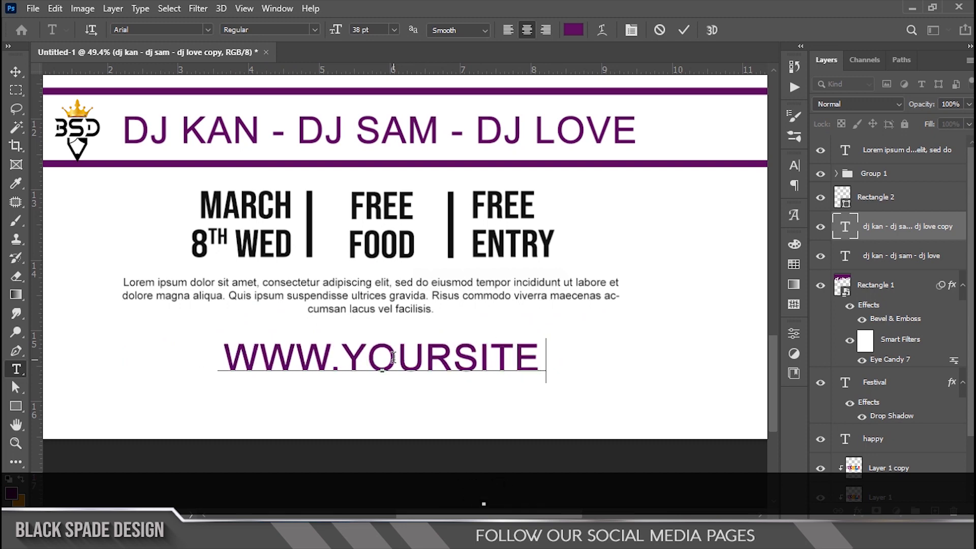
- Set the website line to 15 pt Arial Bold
key("ctrl+a")
left_click_drag(336, 29, 326, 35)
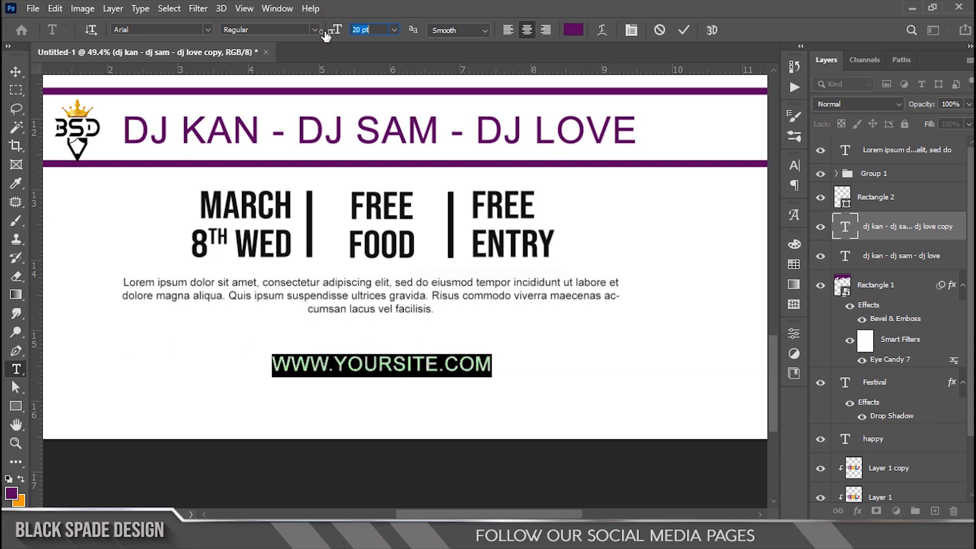
left_click(629, 30)
left_click(747, 186)
left_click(752, 220)
left_click(683, 30)
- Move the website line up and centre it beneath the paragraph text
key("v")
left_click_drag(379, 365, 380, 349)
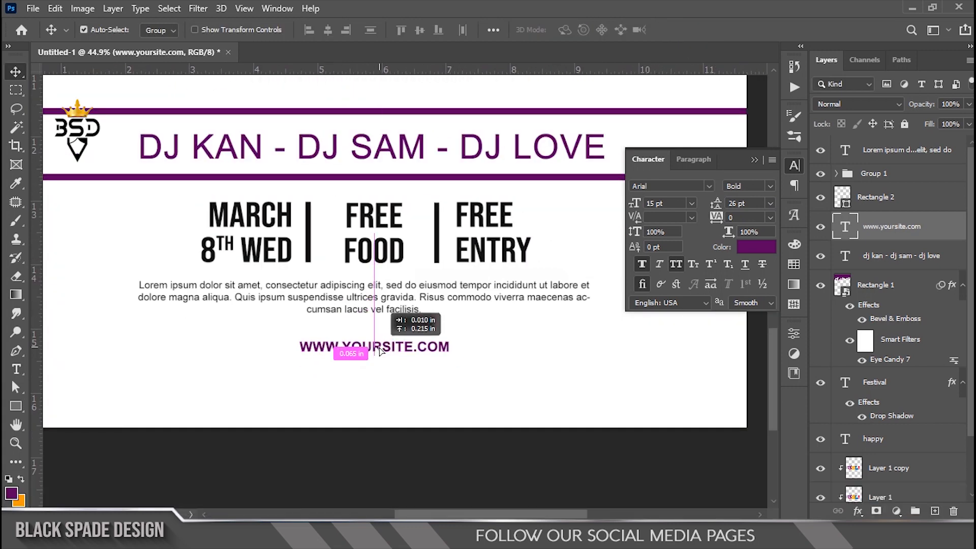
scroll(379, 351, "down", 4)
key("Up")
key("Up")
key("Up")
key("Up")
key("Up")
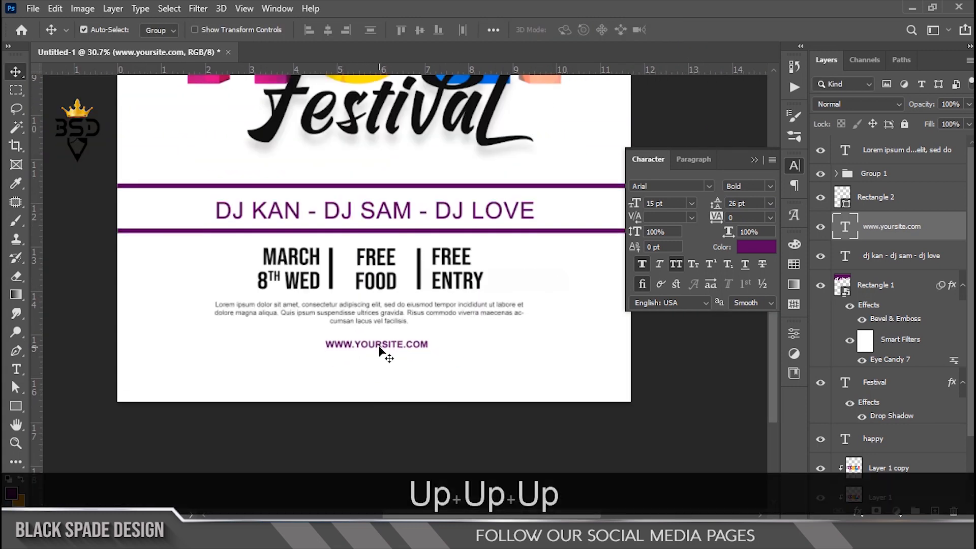
scroll(382, 351, "down", 9)
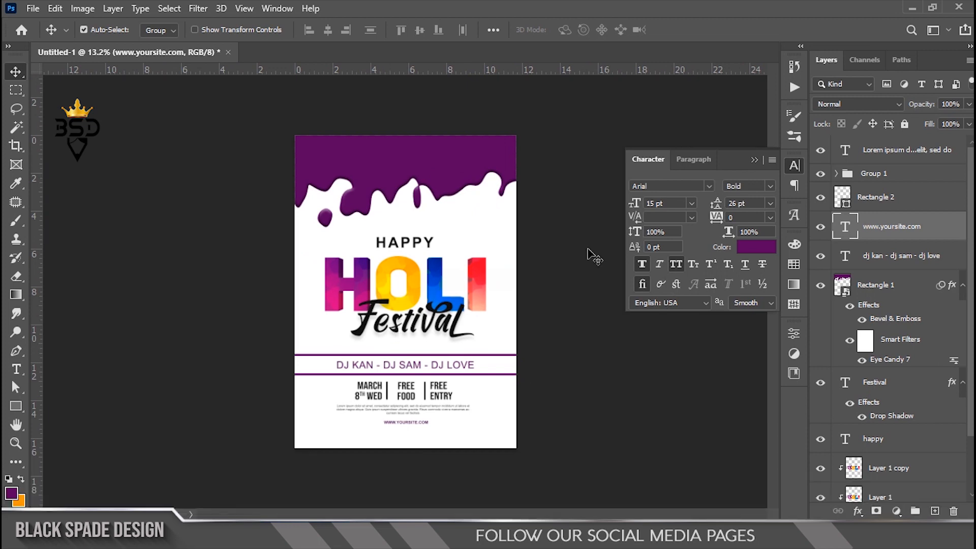
left_click(754, 160)
- Select the Festival lettering and nudge it down slightly below the HOLI letters
scroll(480, 292, "up", 5)
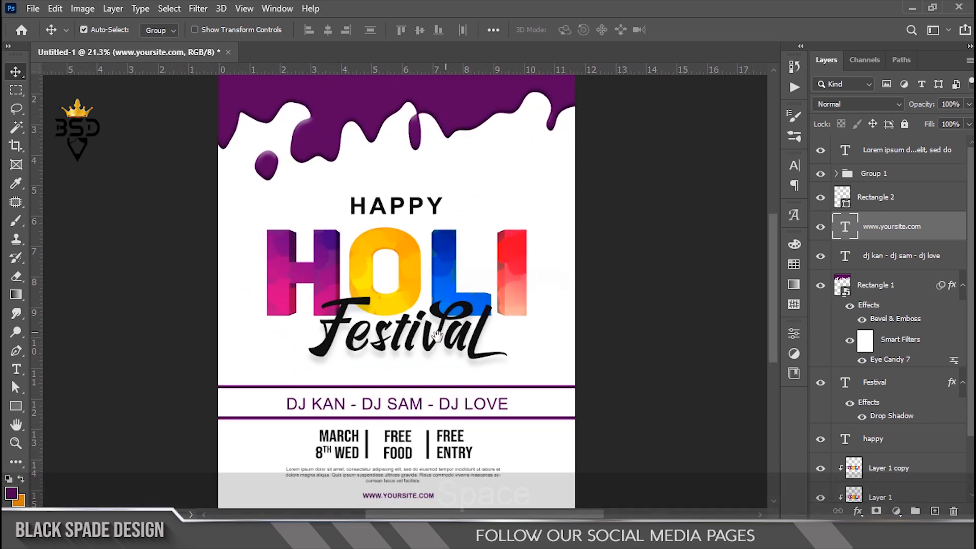
key("space")
right_click(437, 277)
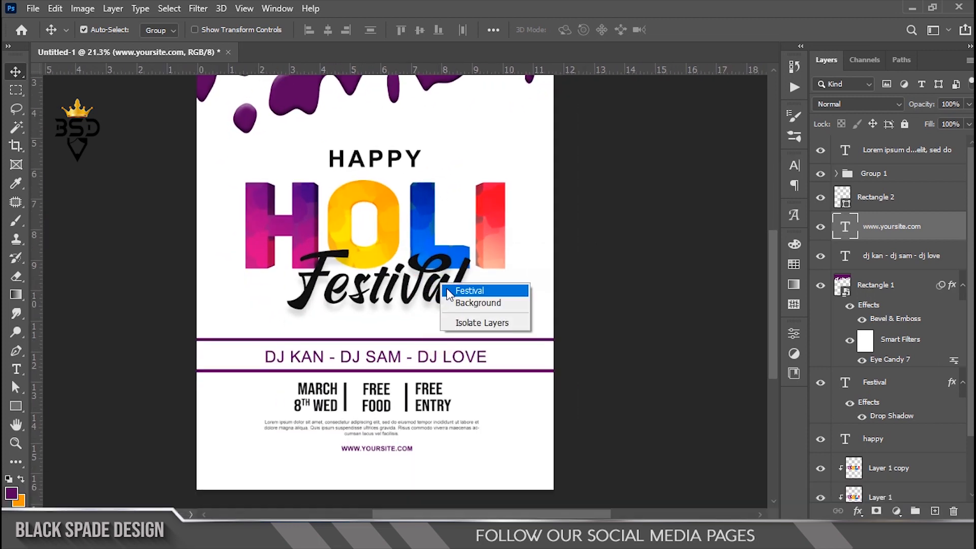
left_click(457, 284)
scroll(425, 297, "down", 2)
key("Down")
key("Down")
key("Down")
key("Down")
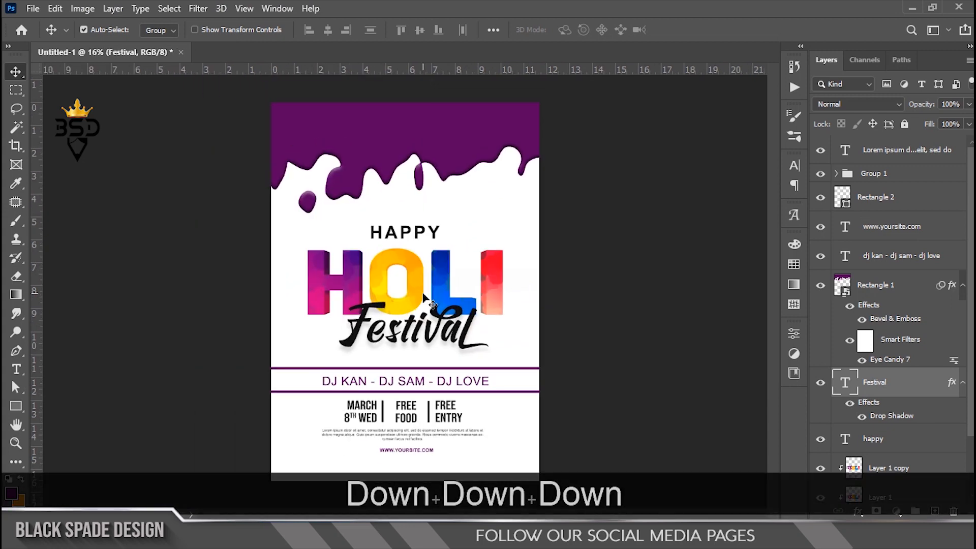
scroll(424, 296, "down", 1)
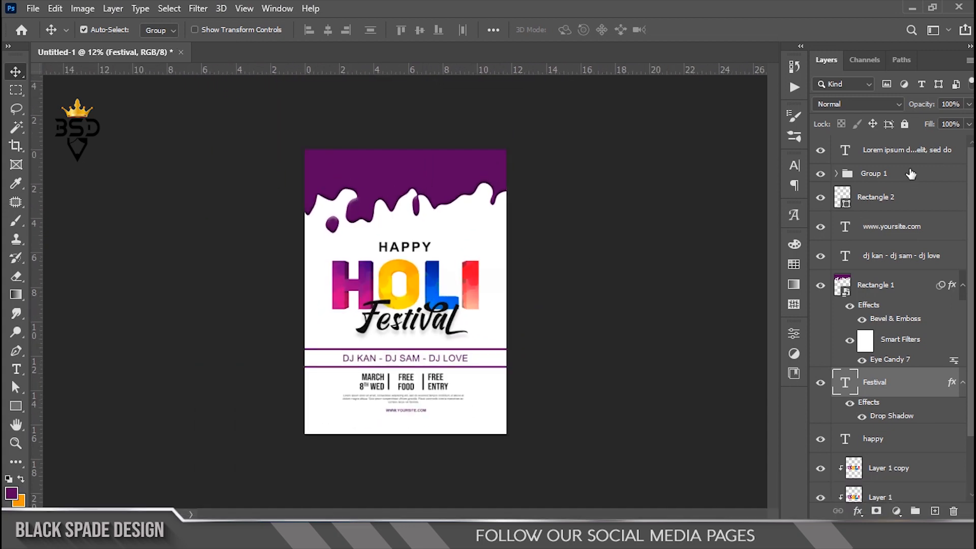
- Add a new layer above all others and fill it with the orange background colour
left_click(907, 159)
left_click(935, 511)
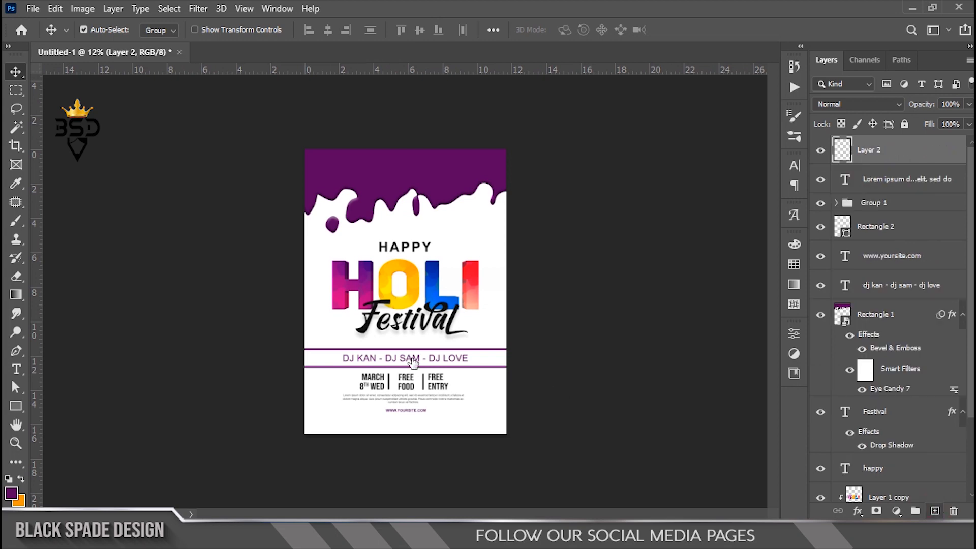
key("ctrl+BackSpace")
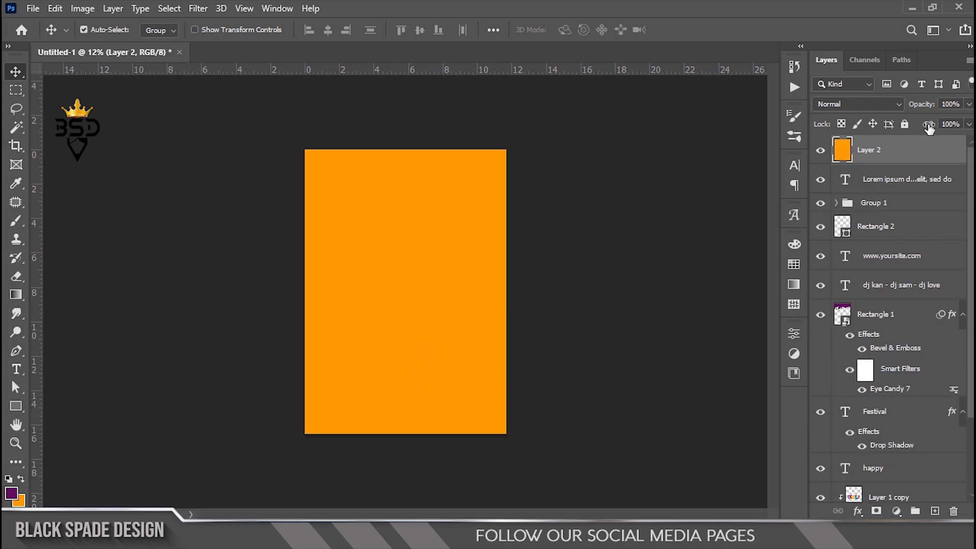
- Set the orange layer's fill to 0% and give it a 70 px white inside stroke as a poster border
left_click(857, 511)
left_click(868, 400)
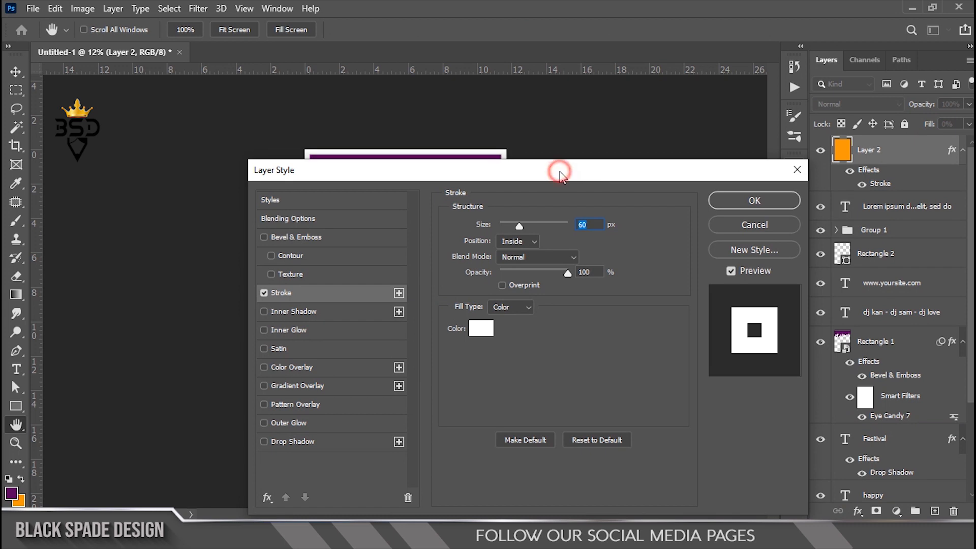
left_click_drag(560, 173, 787, 179)
type("70")
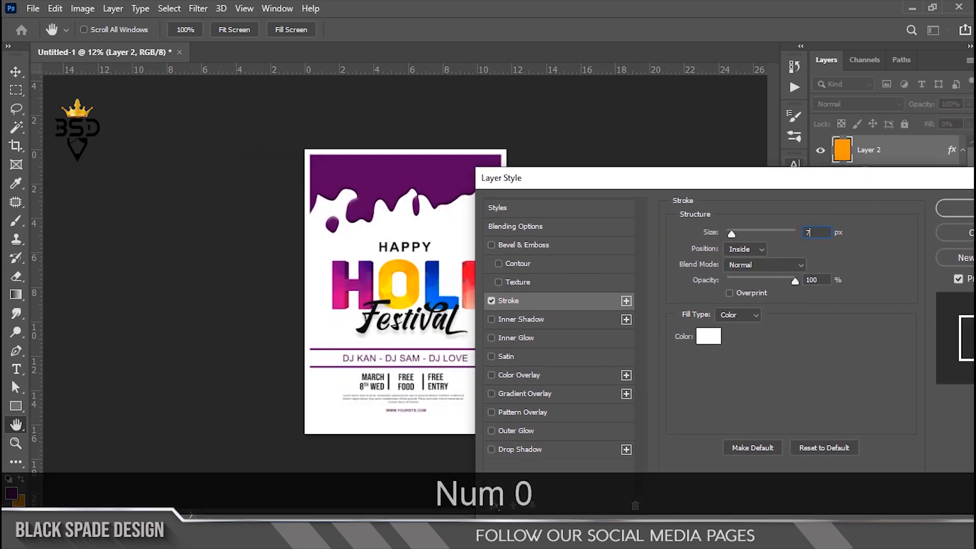
left_click(958, 211)
key("v")
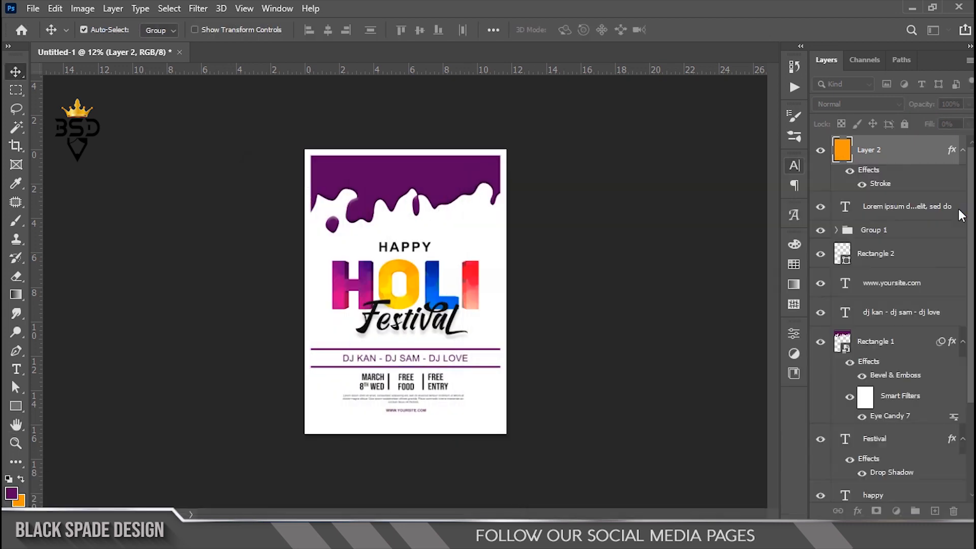
key("ctrl+0")
key("z")
right_click(401, 287)
left_click(423, 293)
key("v")
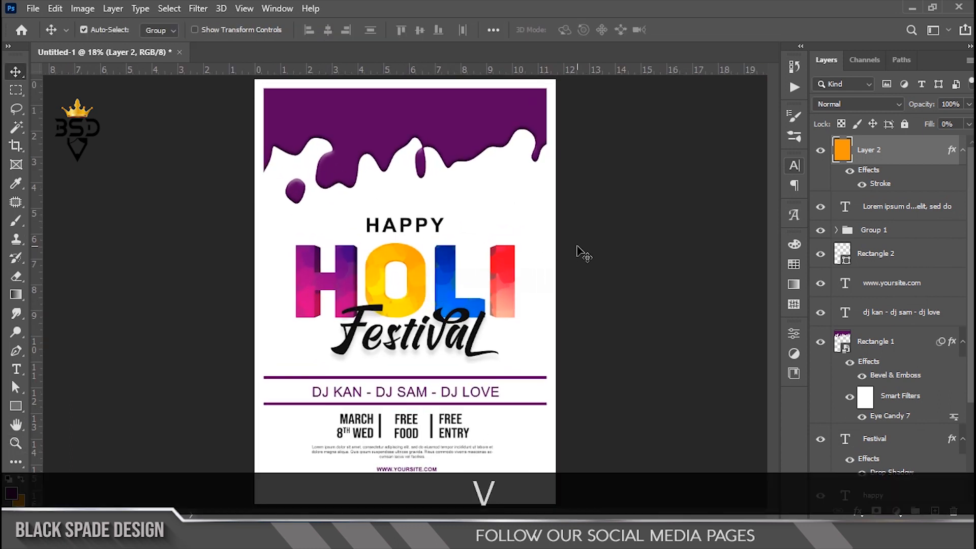